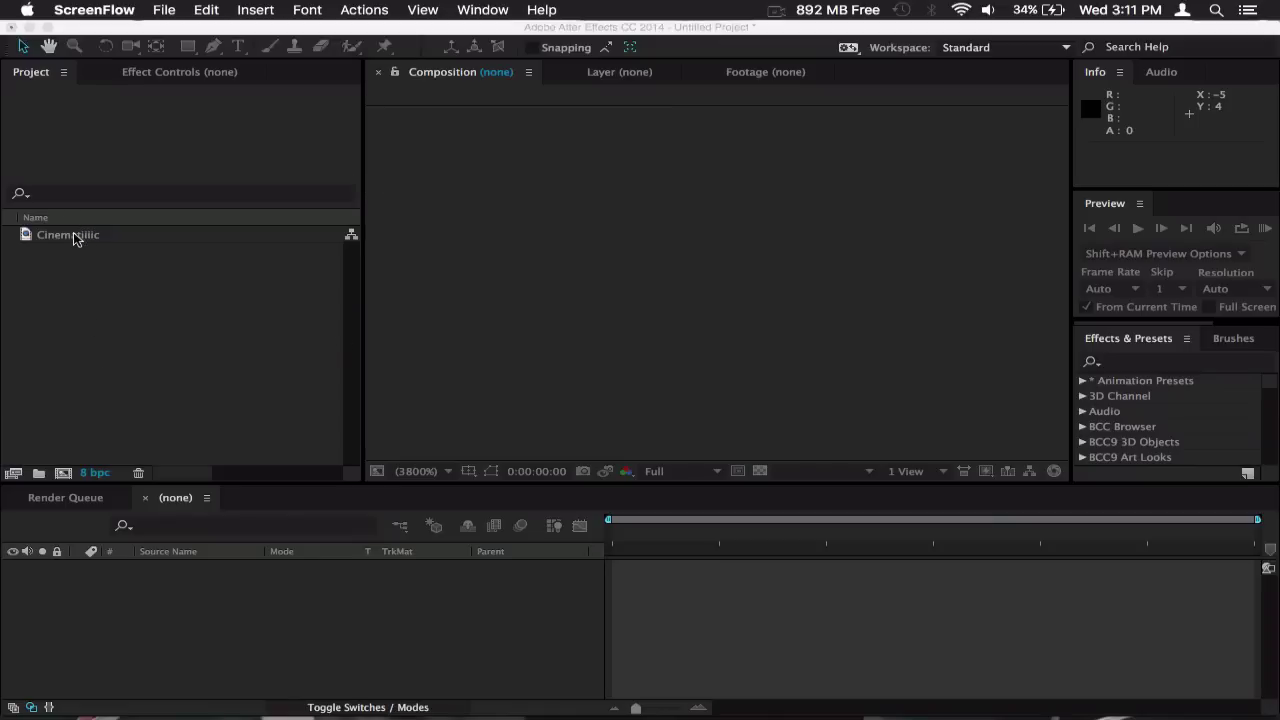
Step: Create a composition from the imported cinematic clip and trim the layer's start to 0;00;06;00
click(165, 315)
drag(80, 241, 64, 471)
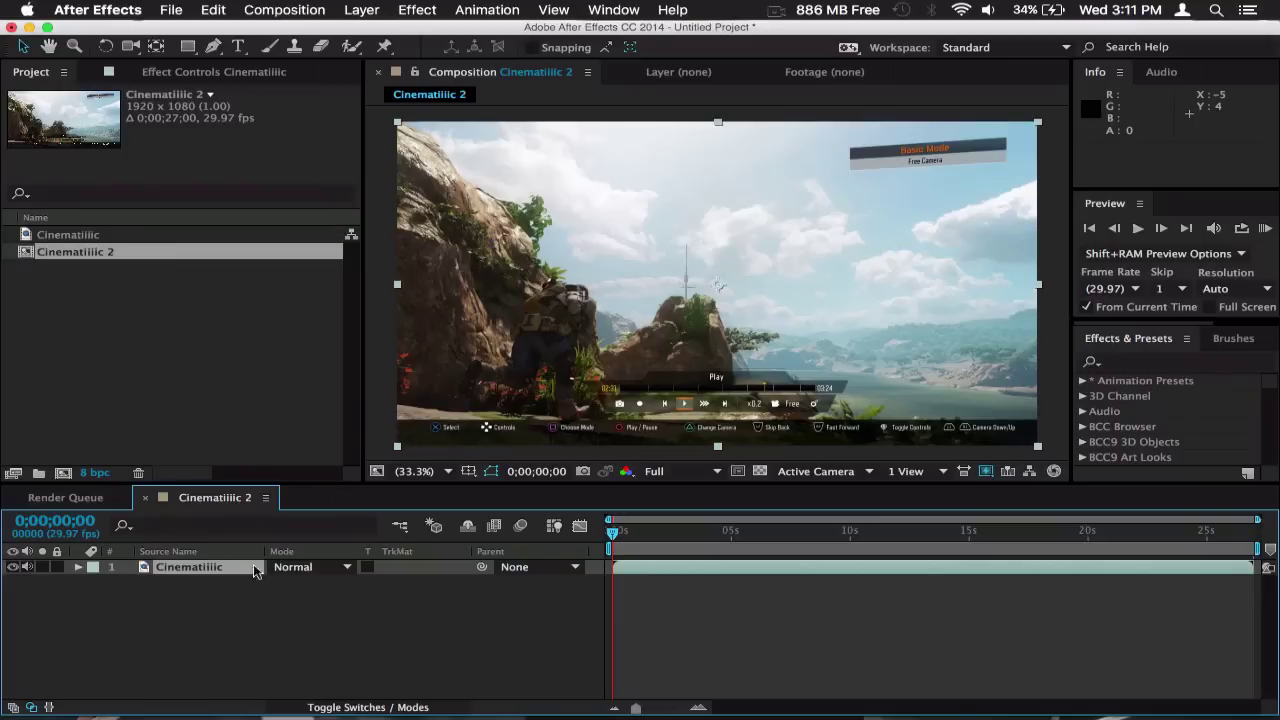
drag(643, 543, 754, 543)
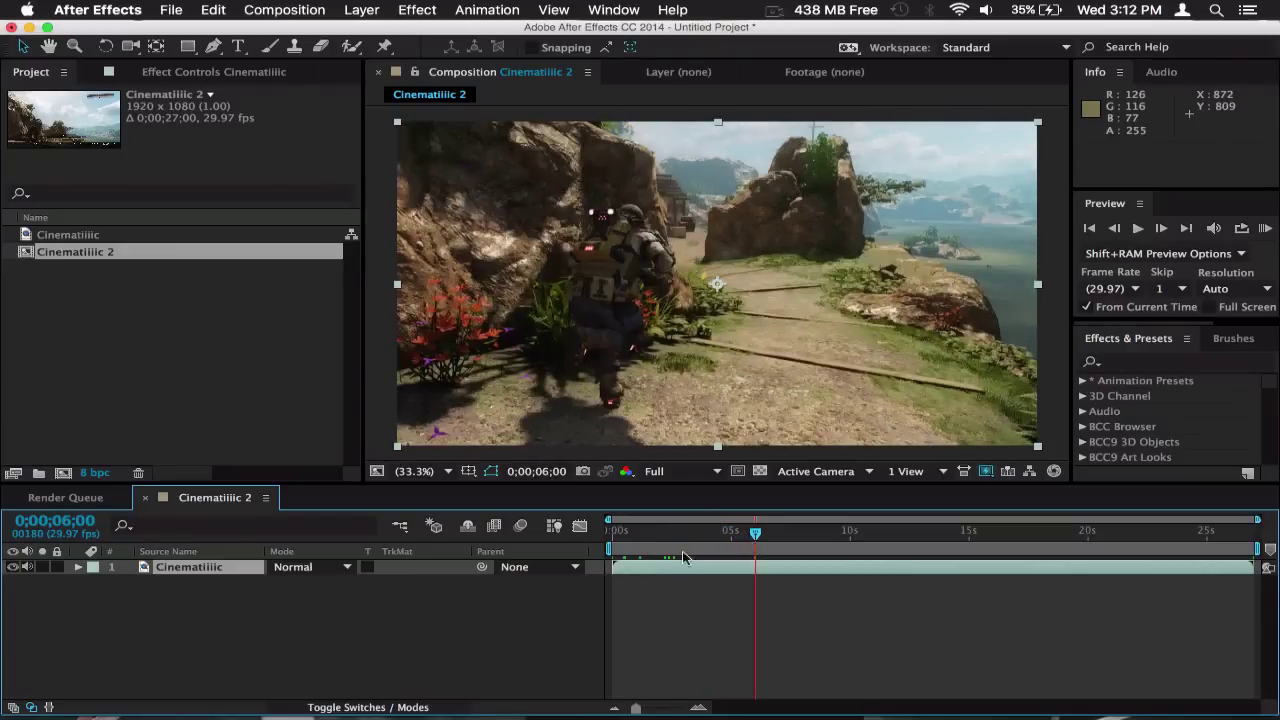
drag(615, 570, 756, 566)
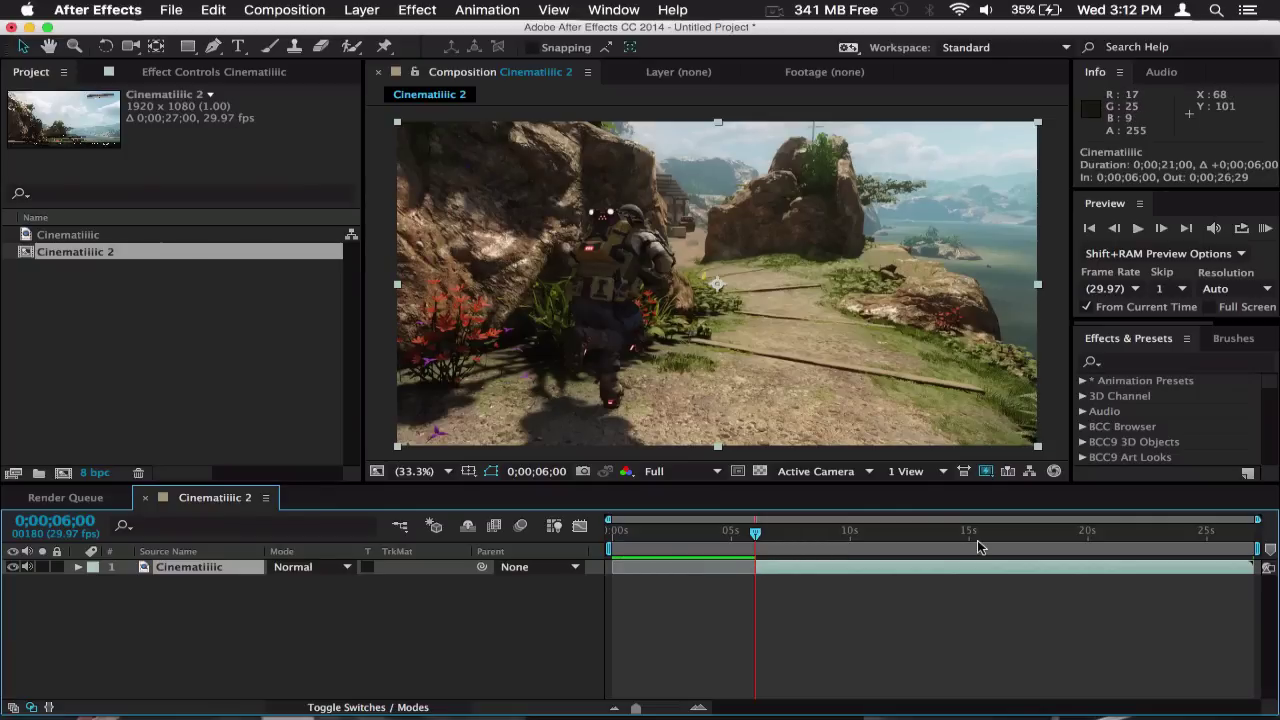
Step: Split the clip layer at 0;00;18;10 and delete the portion after that point
drag(980, 546, 1047, 543)
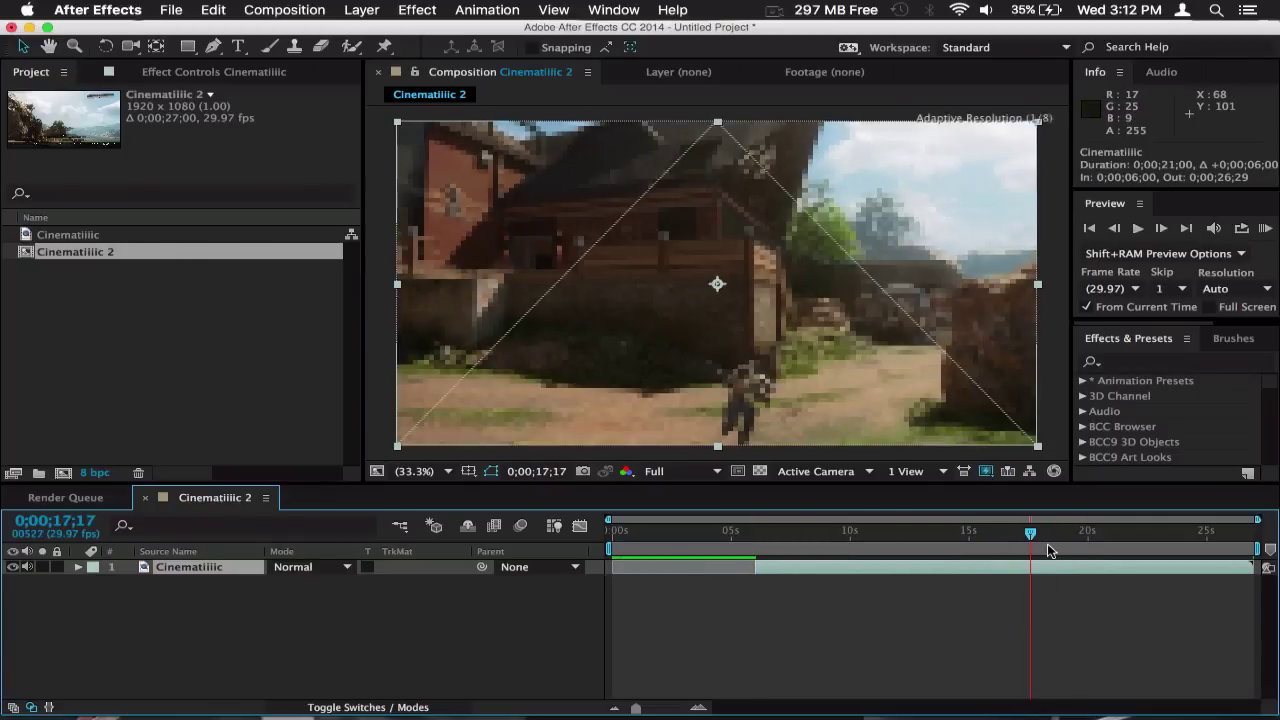
click(217, 9)
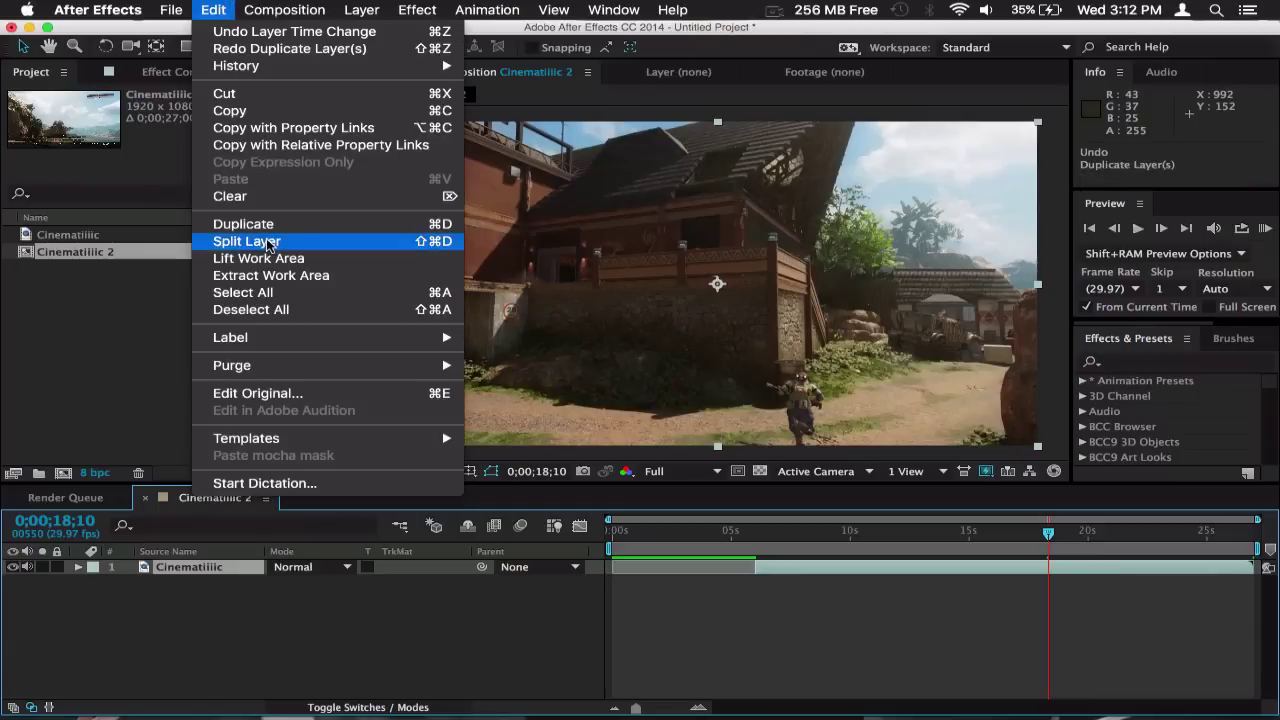
click(268, 242)
key(])
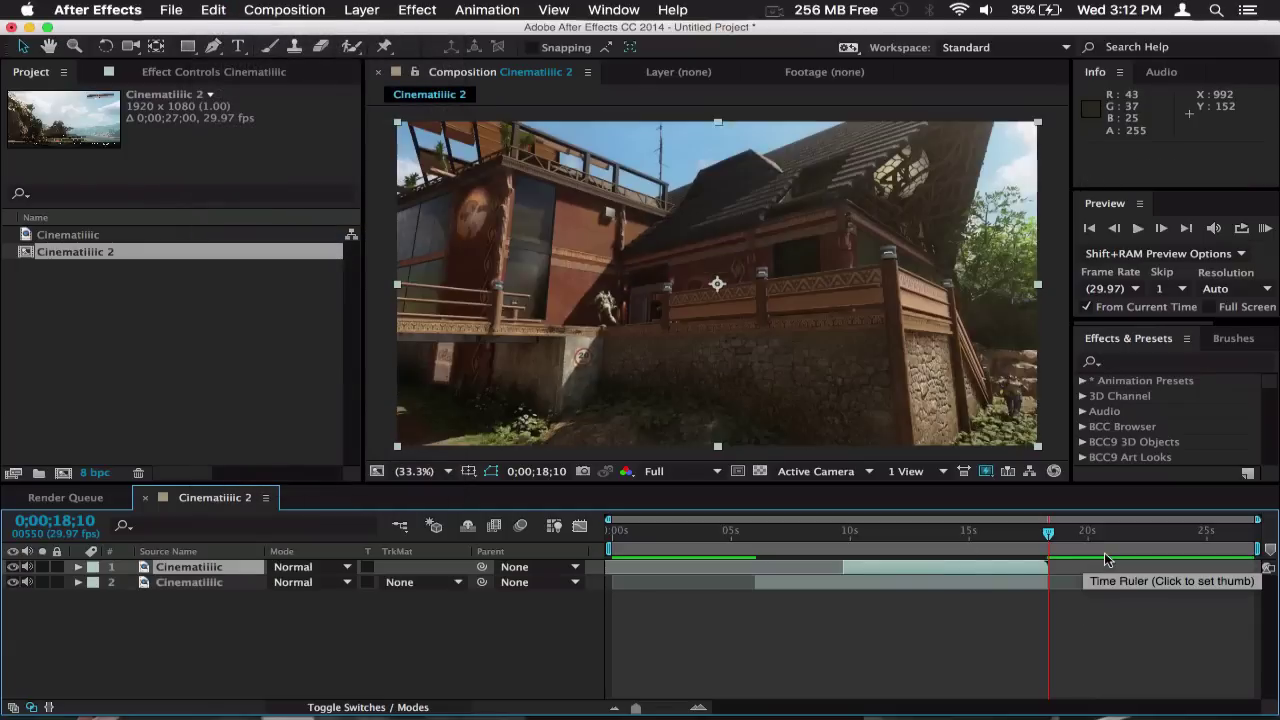
key(Delete)
click(949, 566)
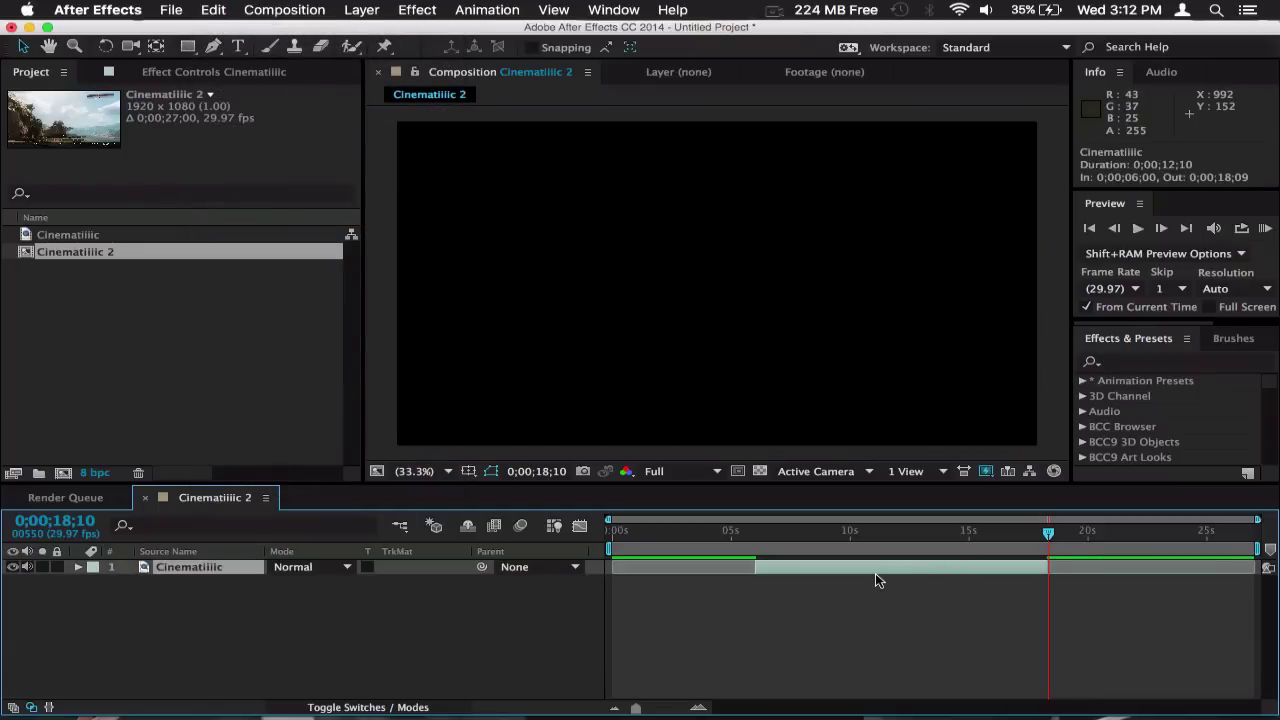
Step: Pre-compose the trimmed clip layer, moving all attributes into the new composition
right_click(845, 574)
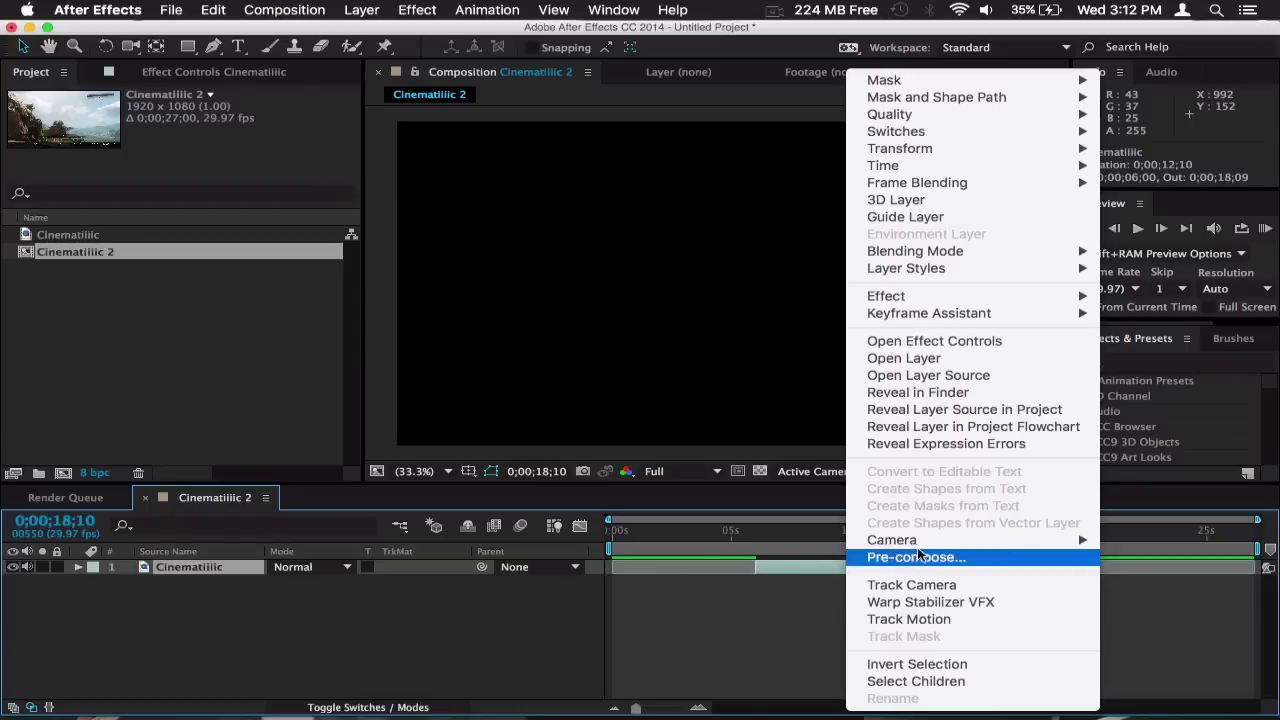
click(918, 557)
click(471, 379)
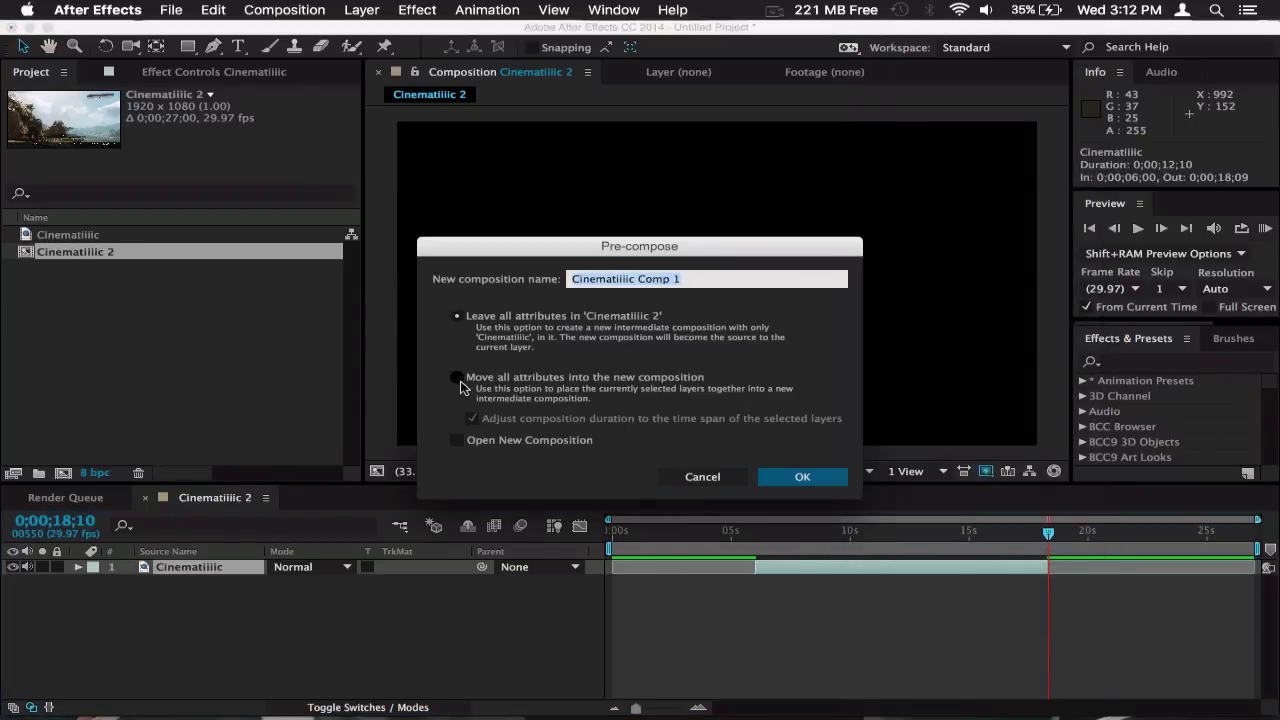
click(458, 378)
click(835, 476)
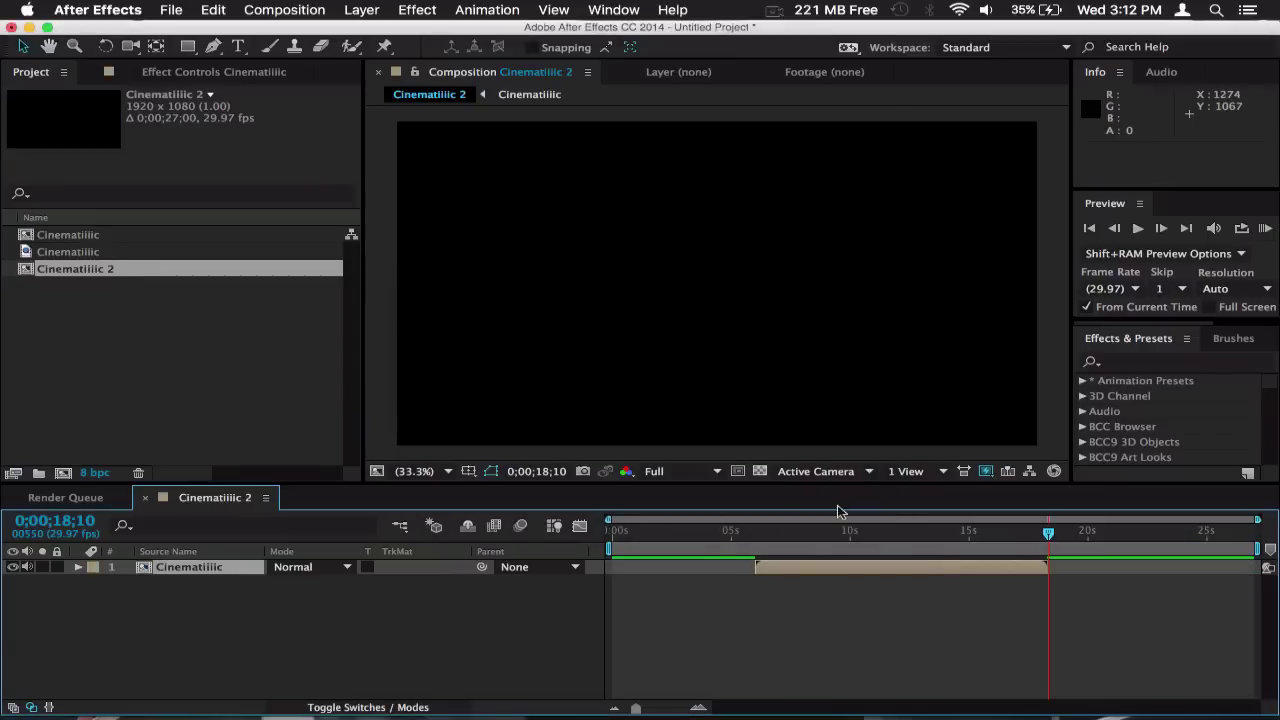
Step: Shift the pre-composed clip layer so that it starts at 0;00;00;00
click(707, 535)
key(Home)
key(bracketleft)
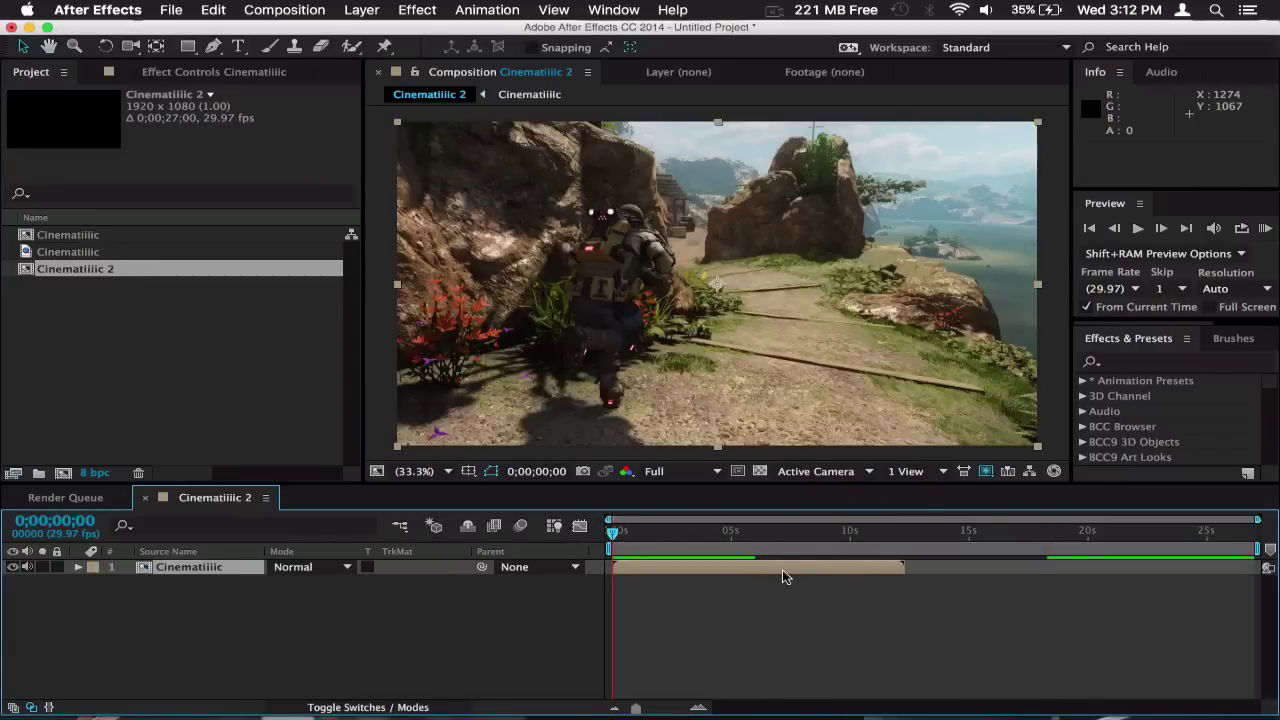
Step: Set the main composition's duration to 12 seconds in its composition settings
click(906, 541)
right_click(197, 505)
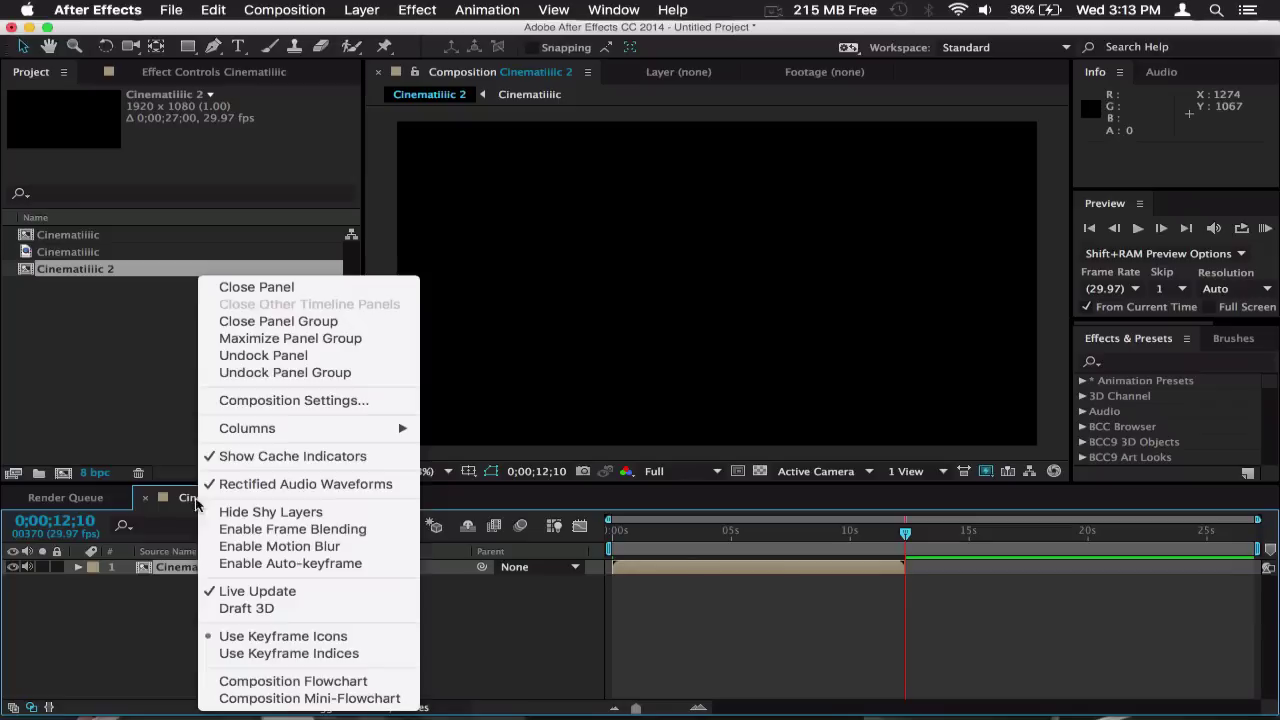
click(328, 402)
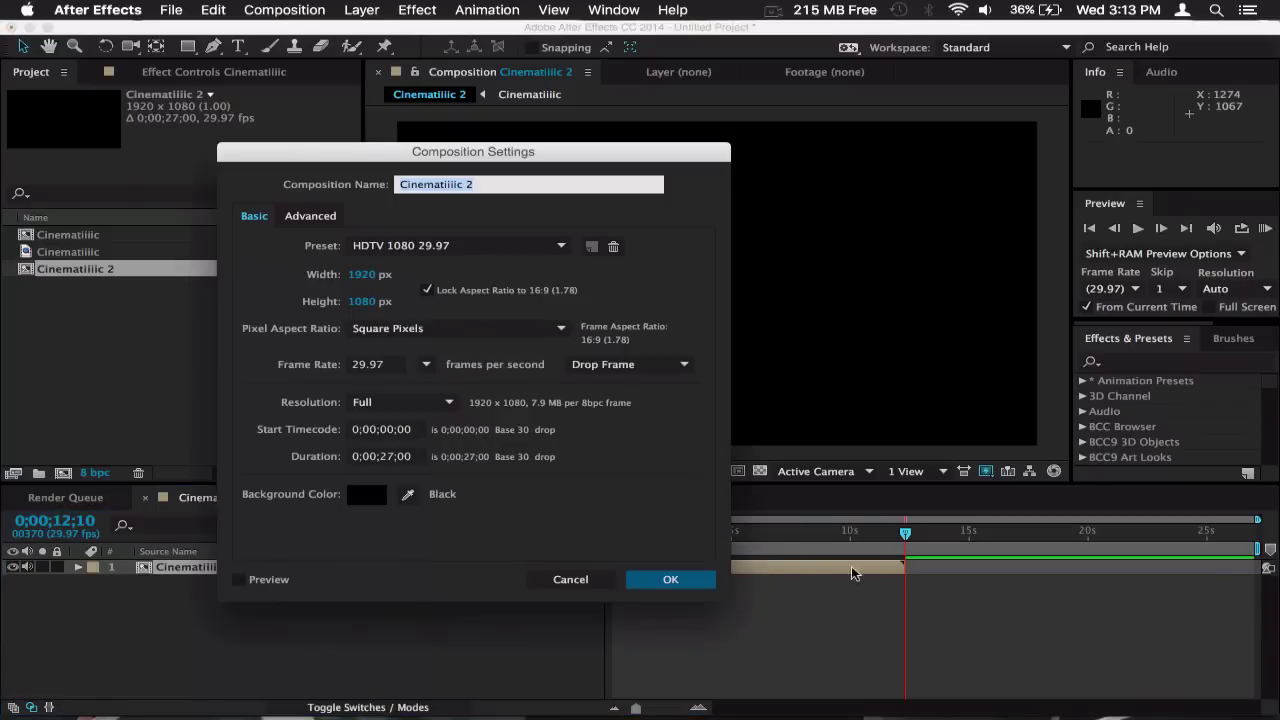
click(388, 457)
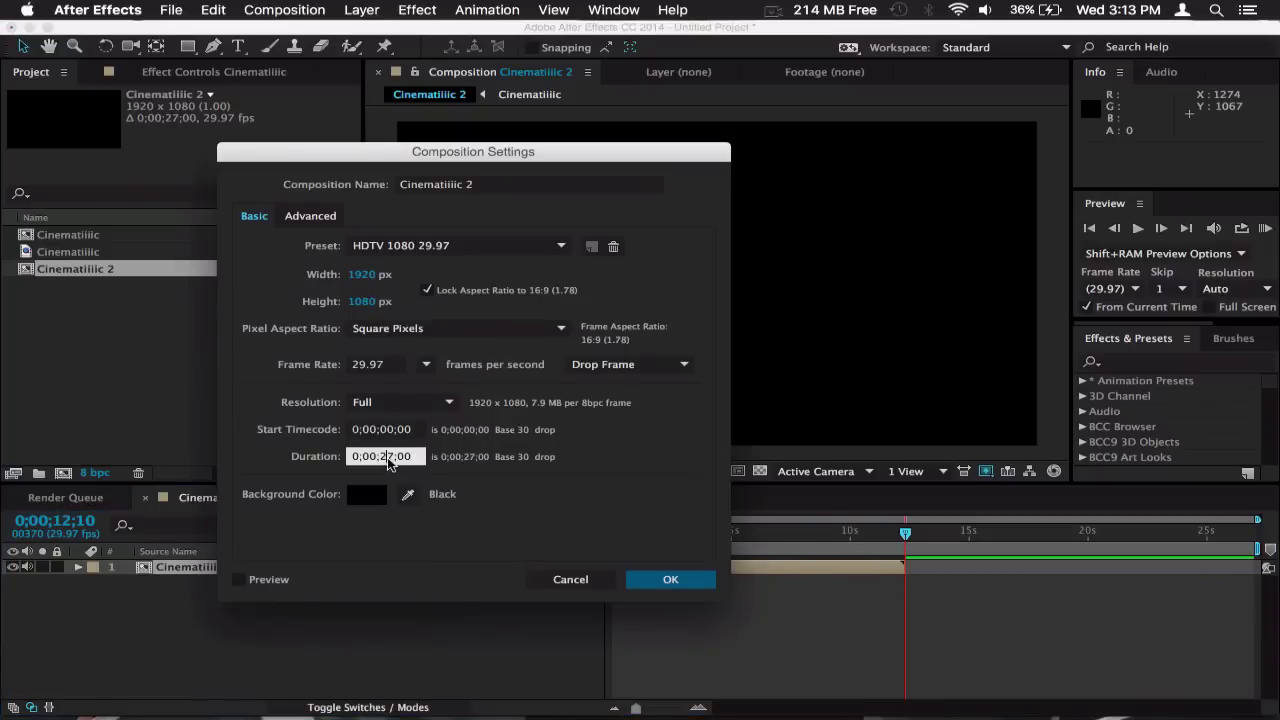
key(BackSpace)
text(12)
key(Return)
Step: Run Track Camera on the pre-composed clip layer
drag(1113, 541, 580, 542)
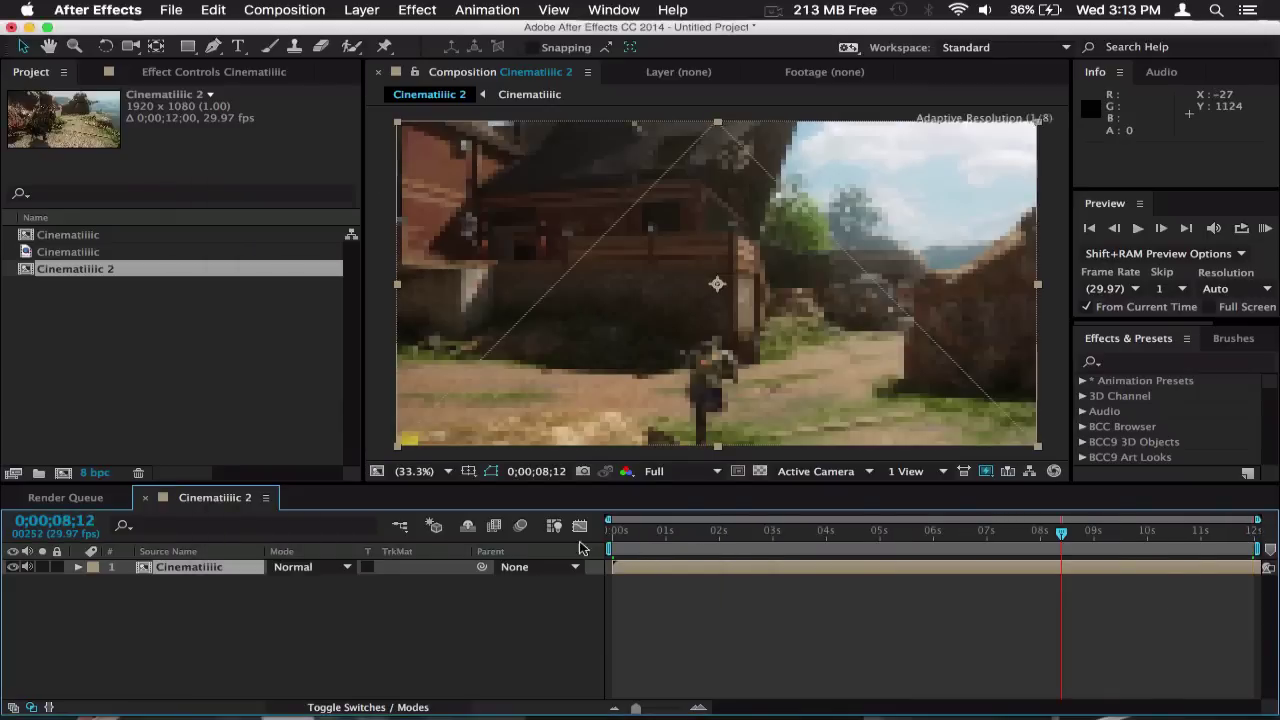
key(Home)
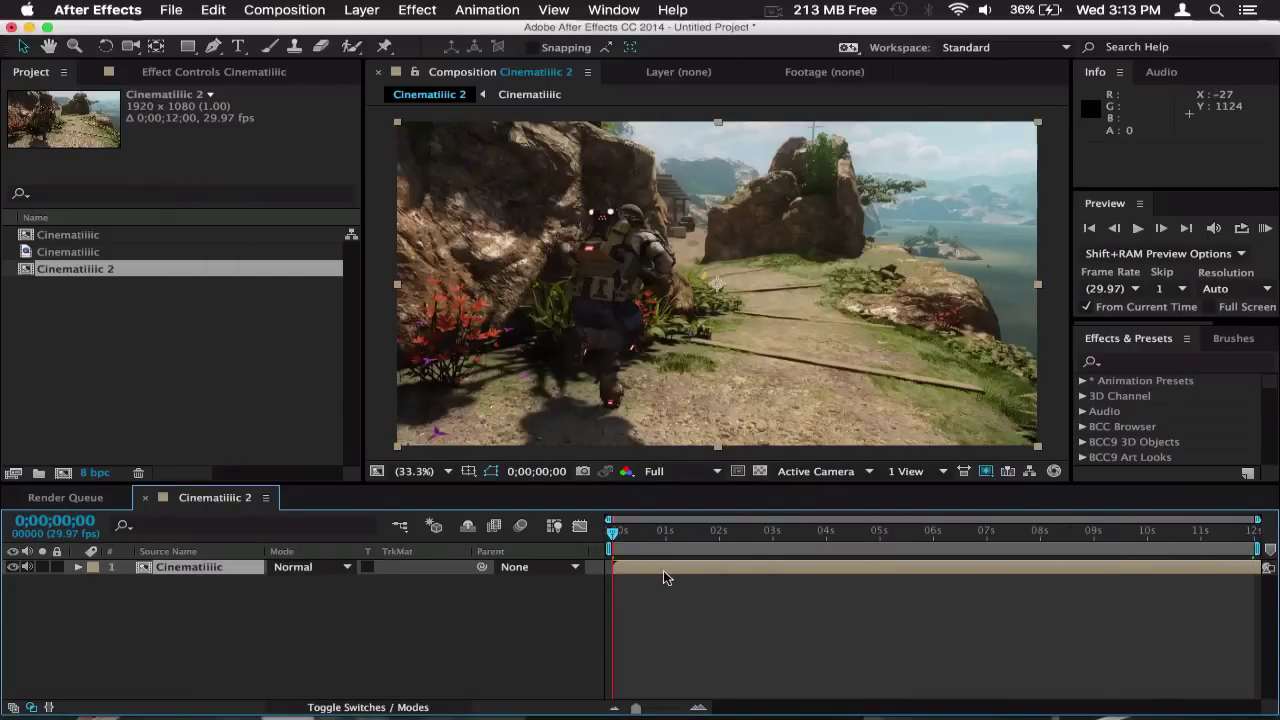
right_click(667, 578)
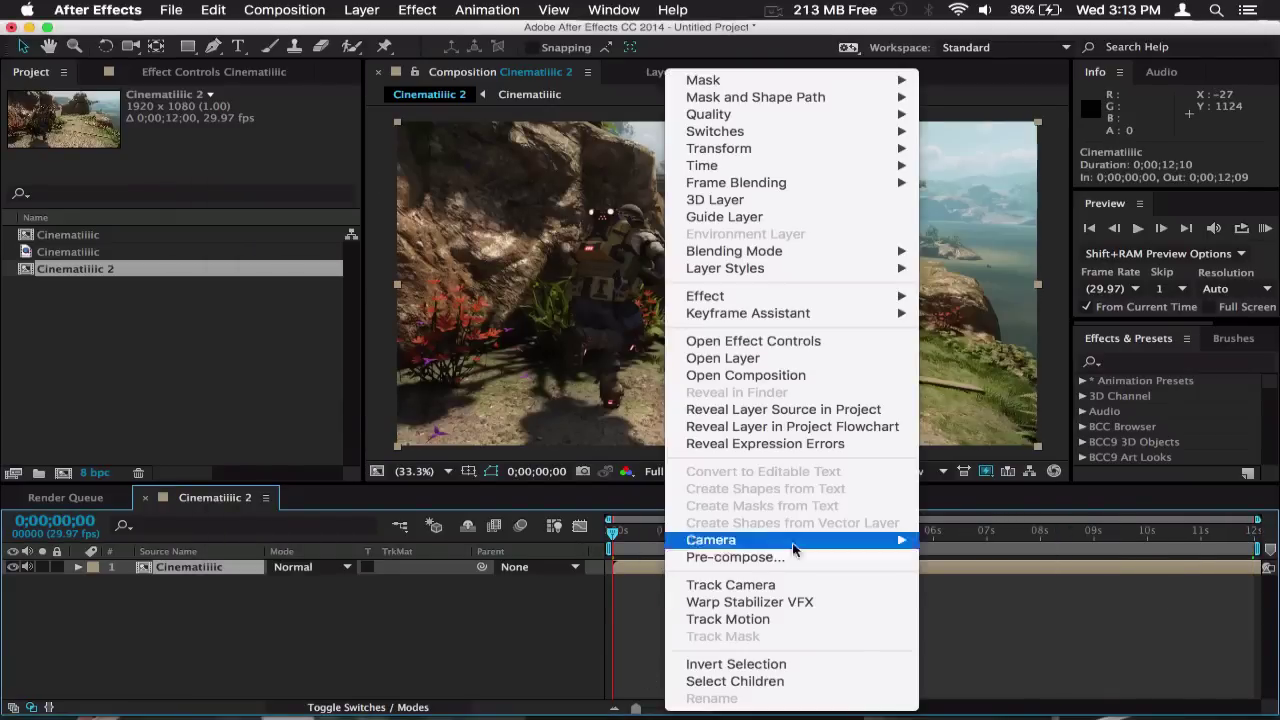
click(754, 588)
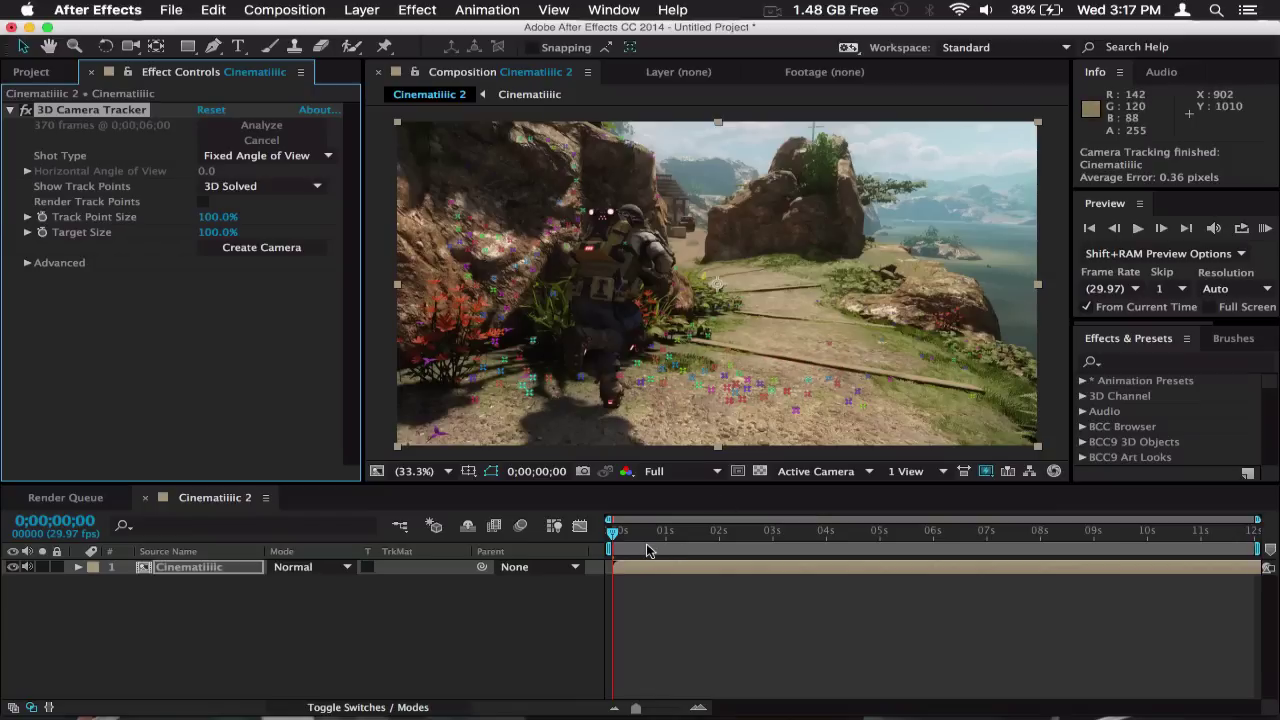
Step: At 0;00;06;06, create a text layer and camera from the track points on the building's corner wall
drag(648, 548, 696, 548)
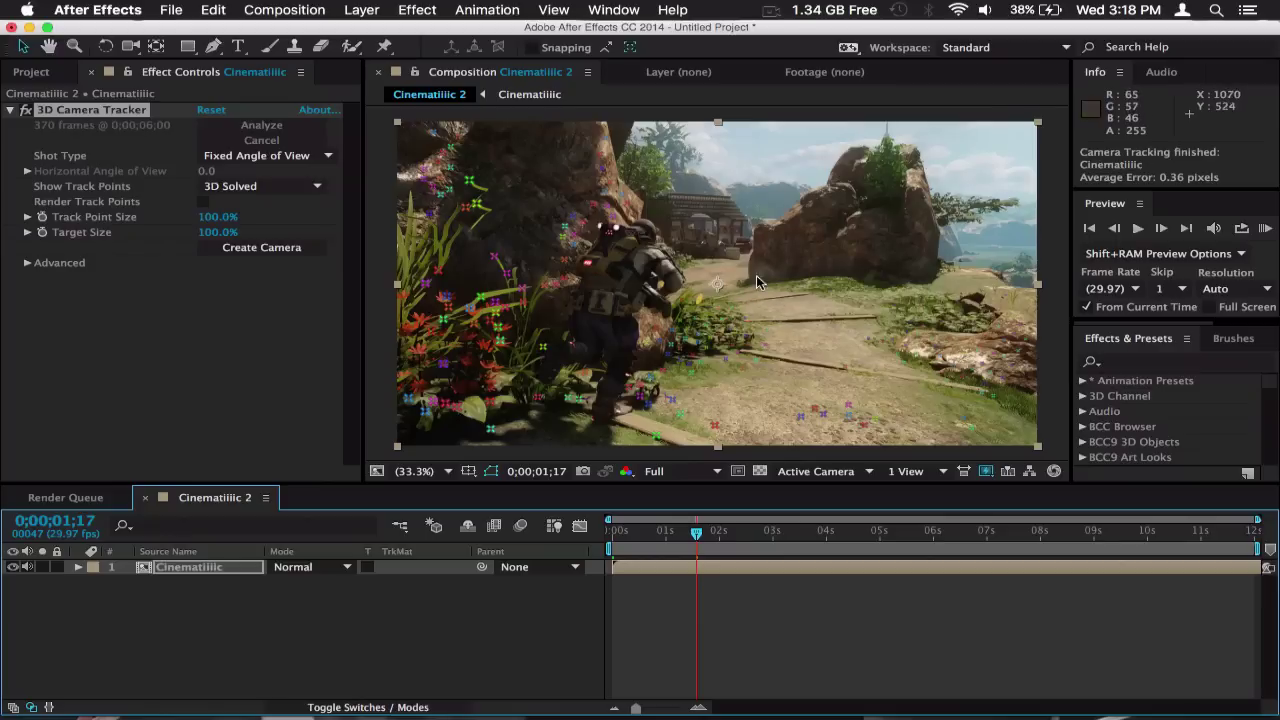
drag(714, 542, 837, 532)
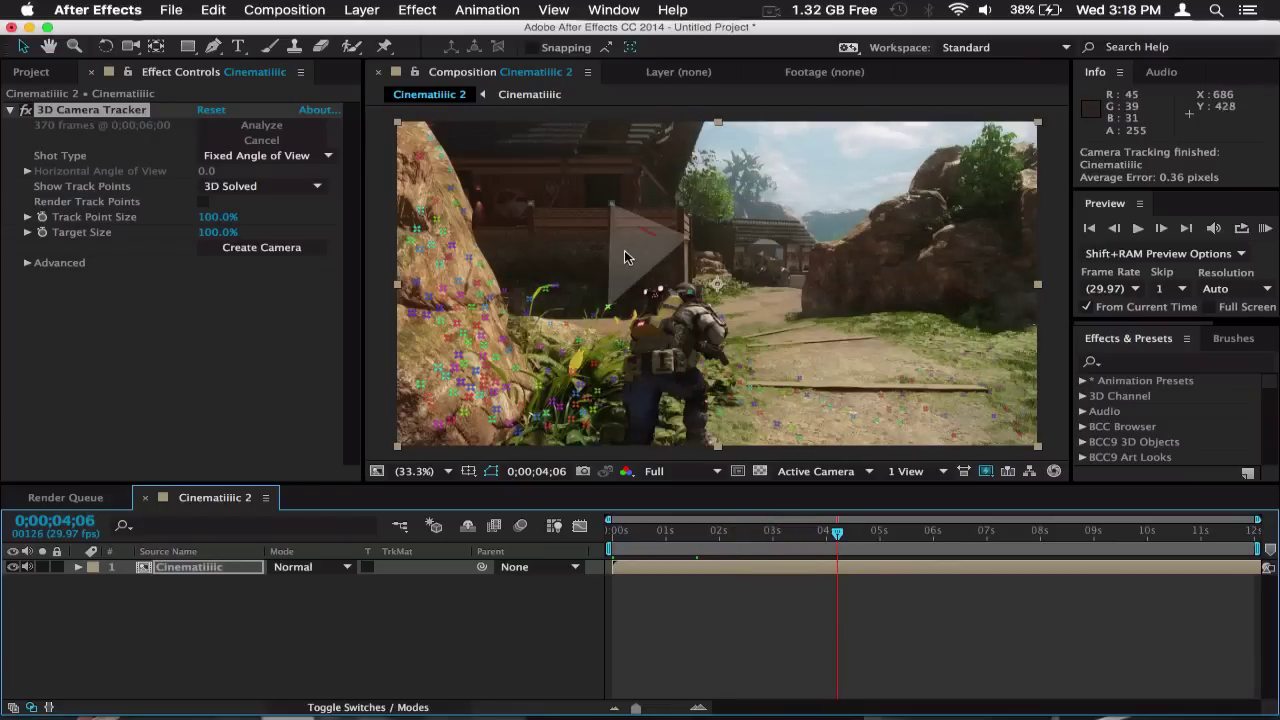
drag(868, 540, 944, 534)
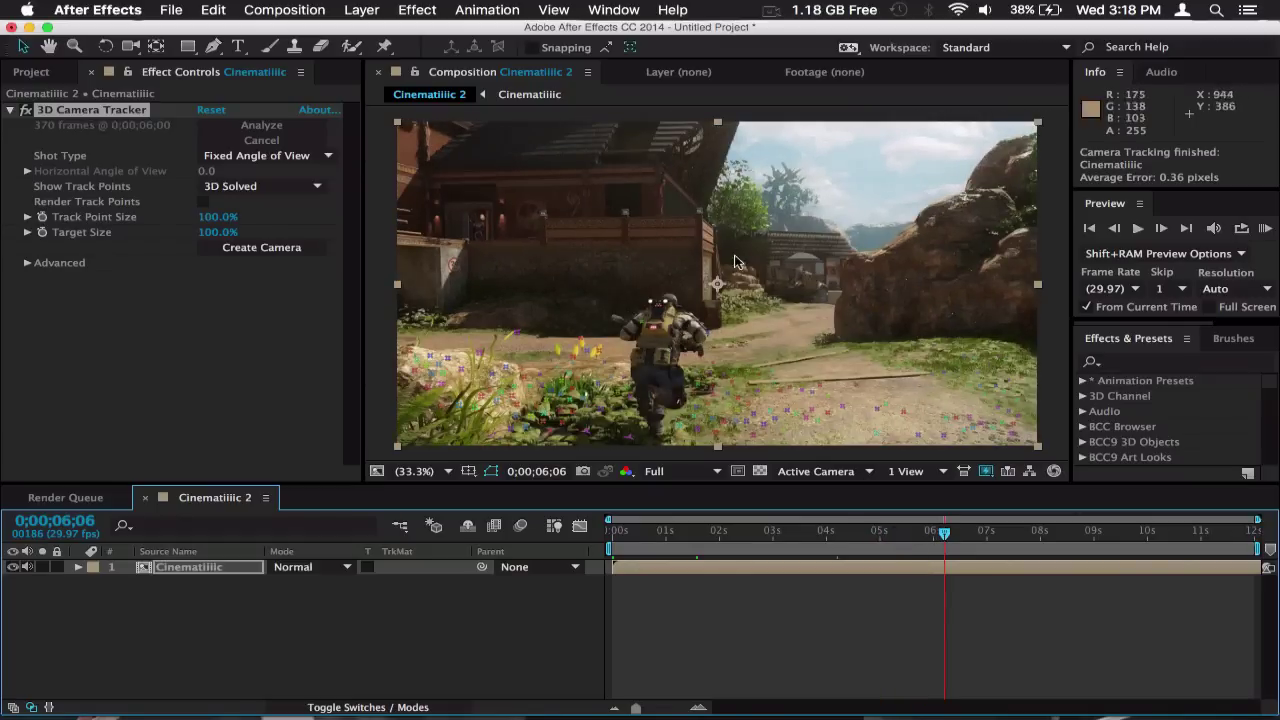
click(661, 242)
right_click(674, 252)
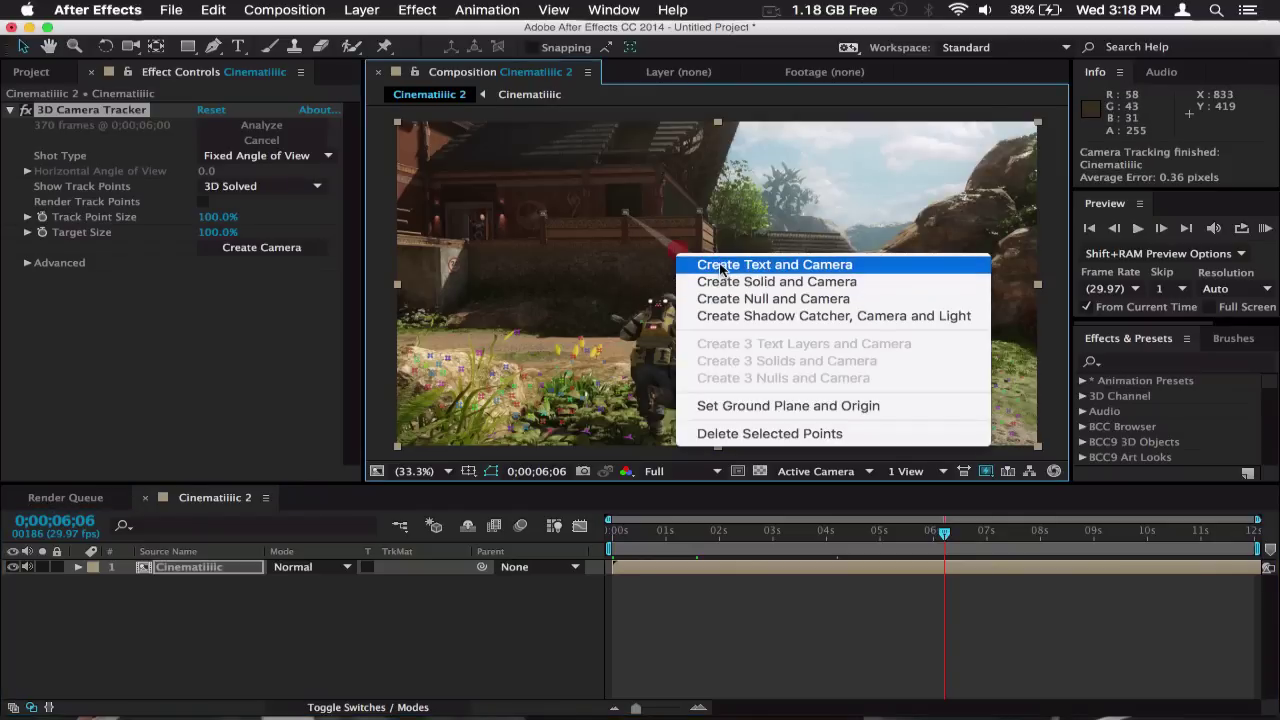
click(720, 268)
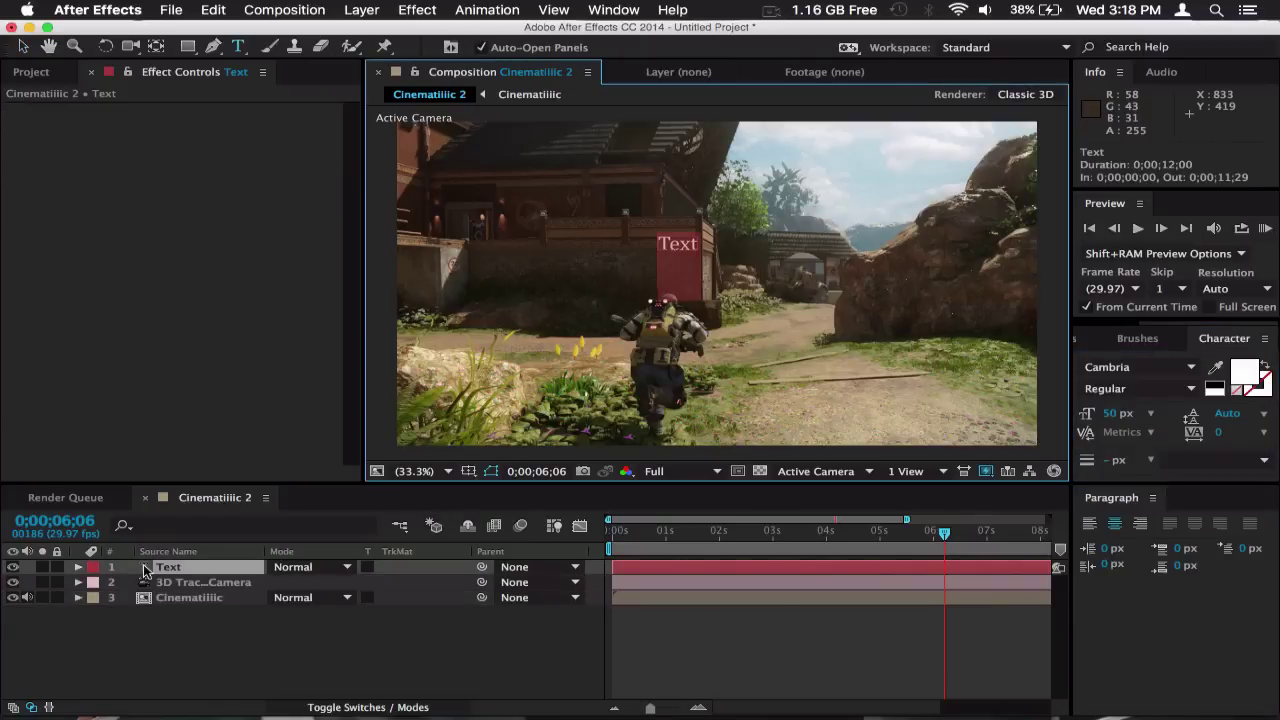
Step: Replace the placeholder text with "Artist" and "Presents" on two lines
text(Artist)
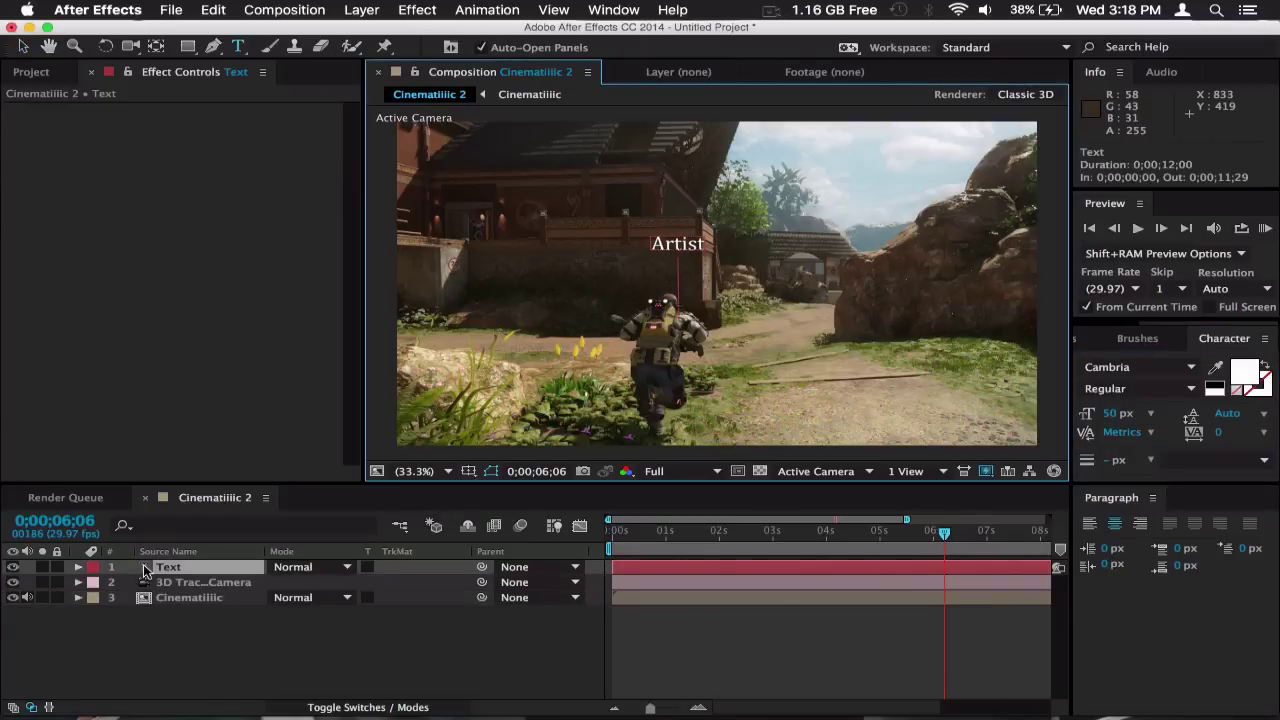
key(Return)
text(Presents)
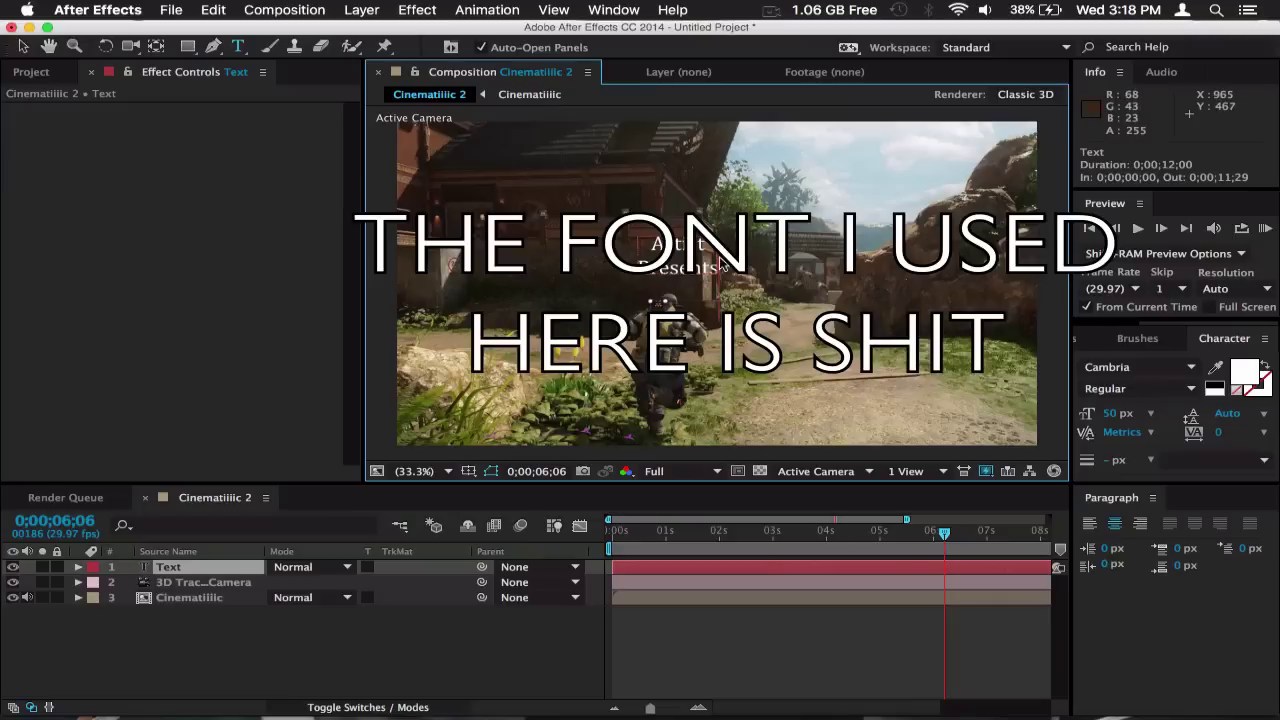
Step: Set the font size of the word "Artist" to 72 px
drag(713, 267, 648, 249)
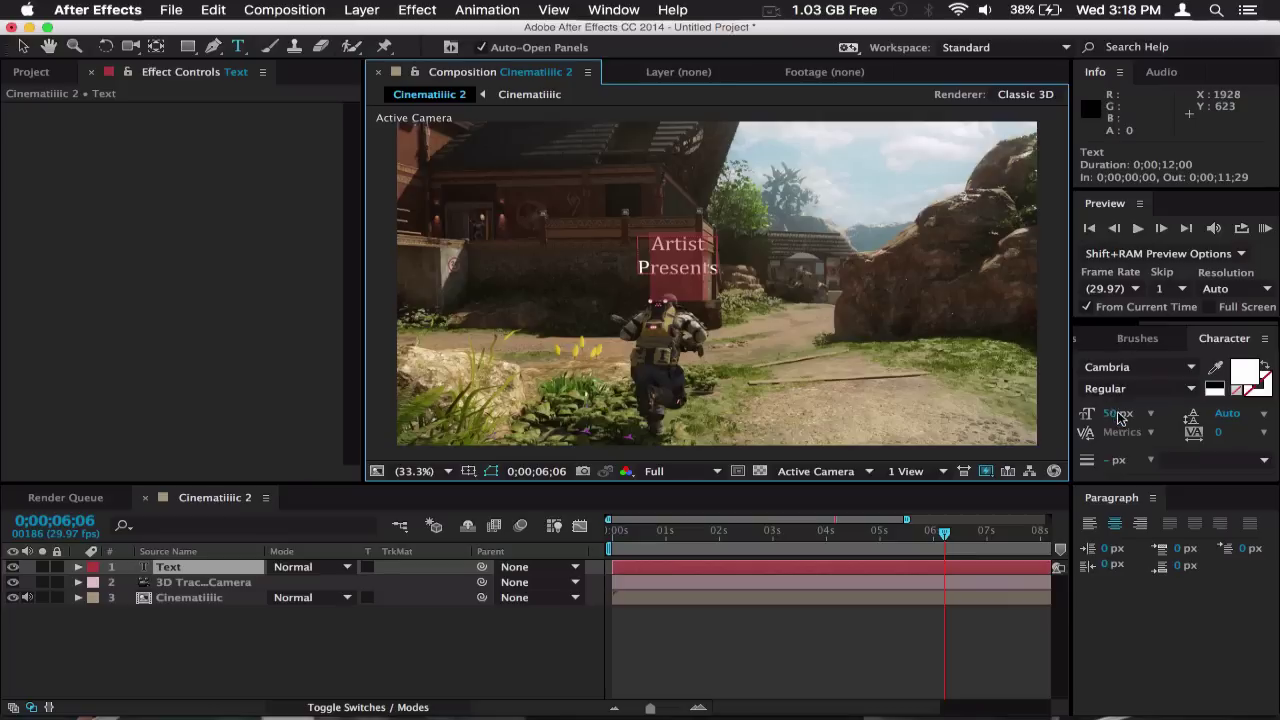
drag(1118, 413, 1136, 415)
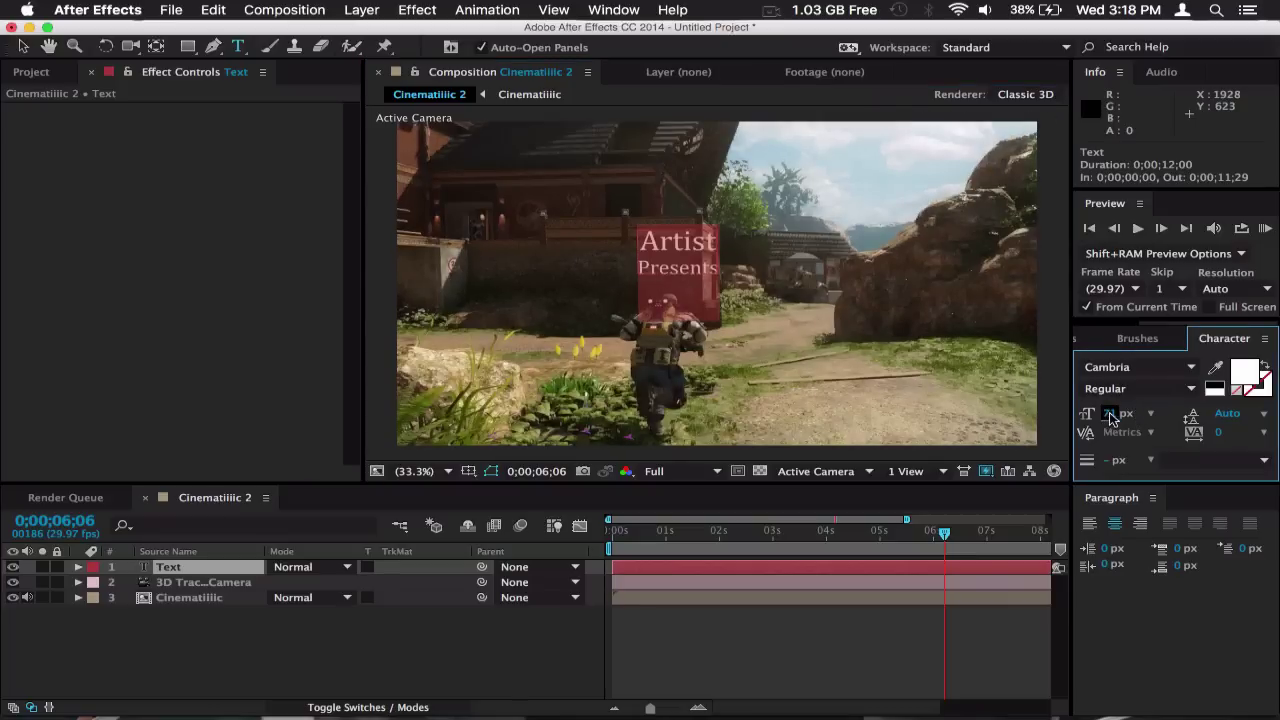
click(1110, 418)
text(72)
key(Return)
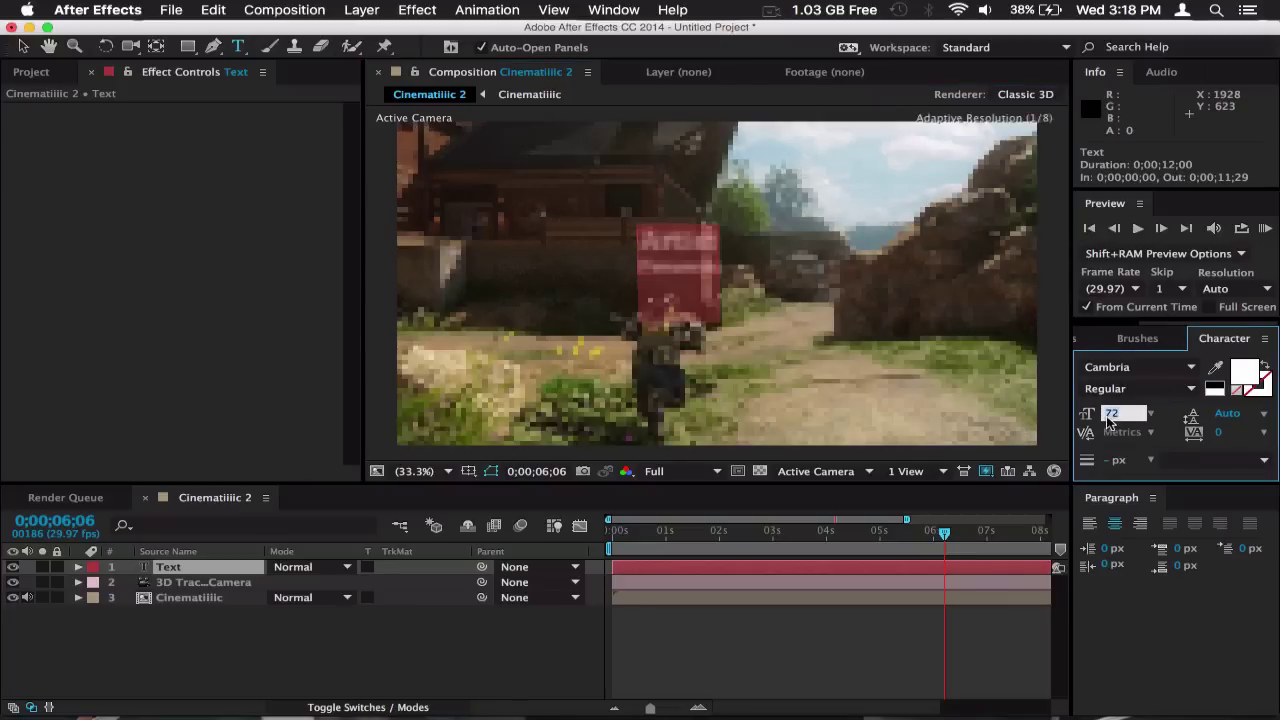
Step: Tighten the leading between the two text lines to 41 px
drag(732, 265, 770, 274)
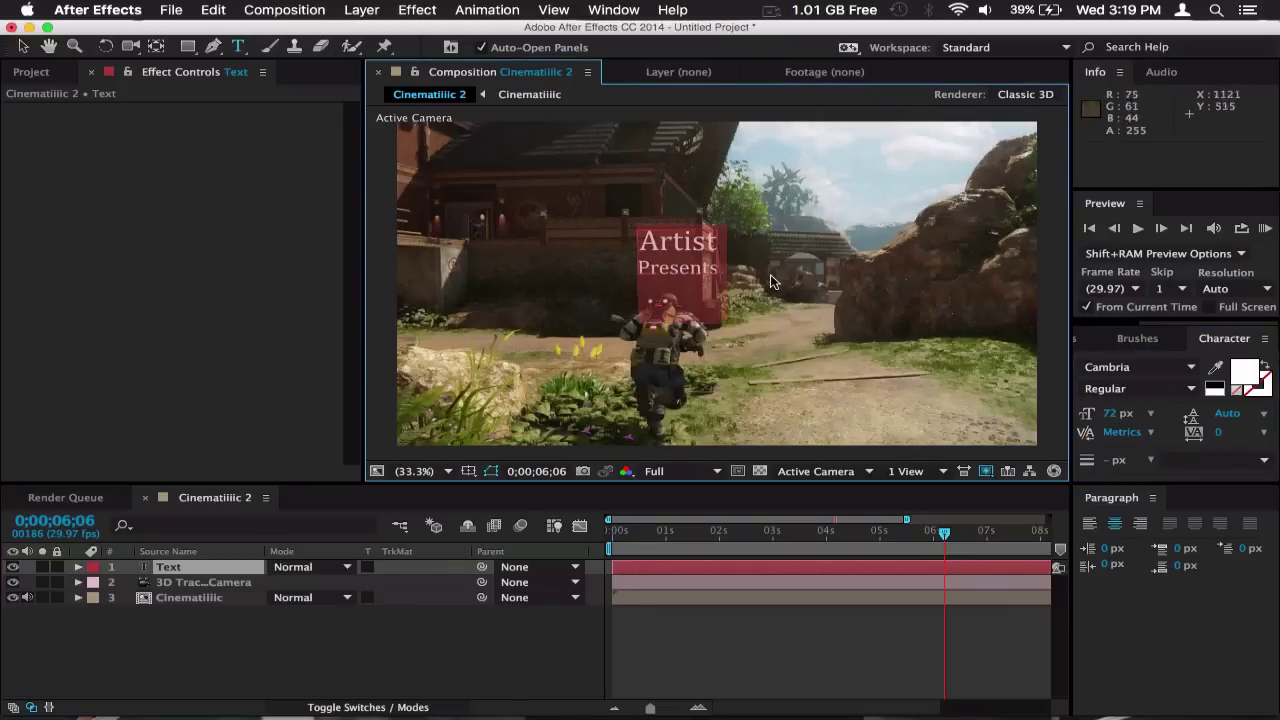
click(1231, 418)
drag(1231, 420, 1210, 421)
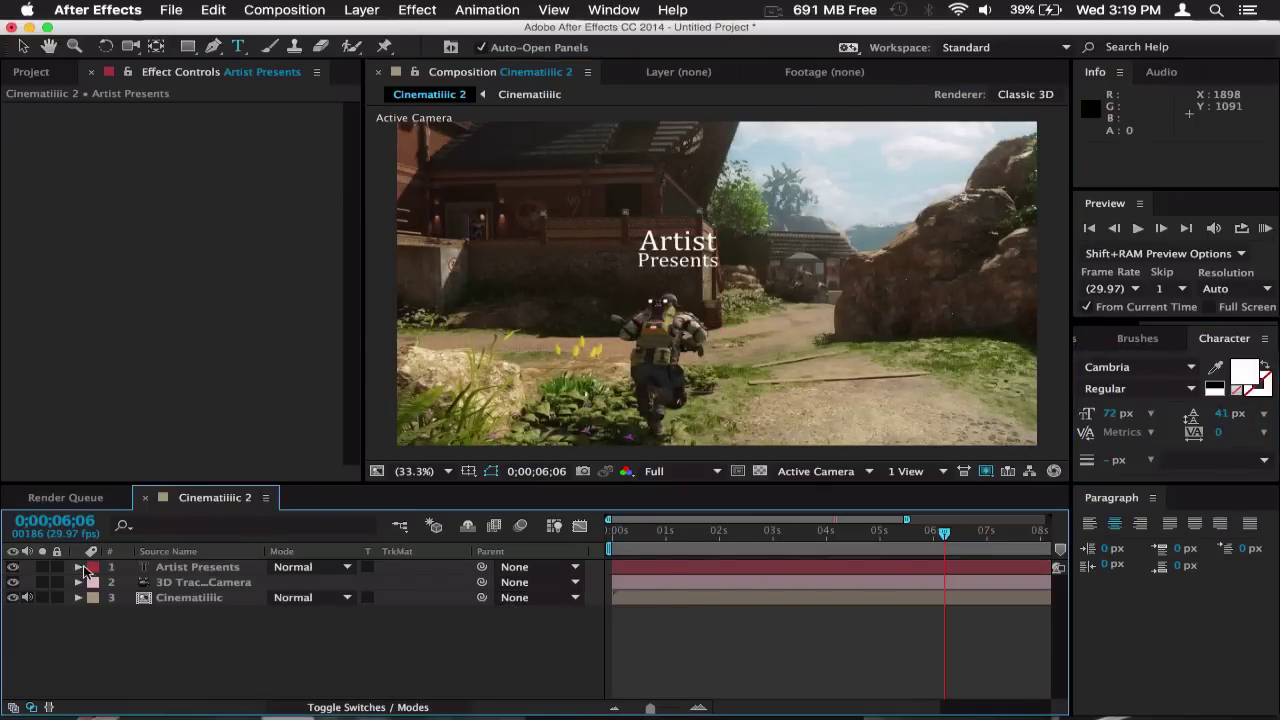
Step: Hide the Artist Presents text layer and create a 1920 x 1080 px black solid named "element"
click(13, 567)
click(190, 567)
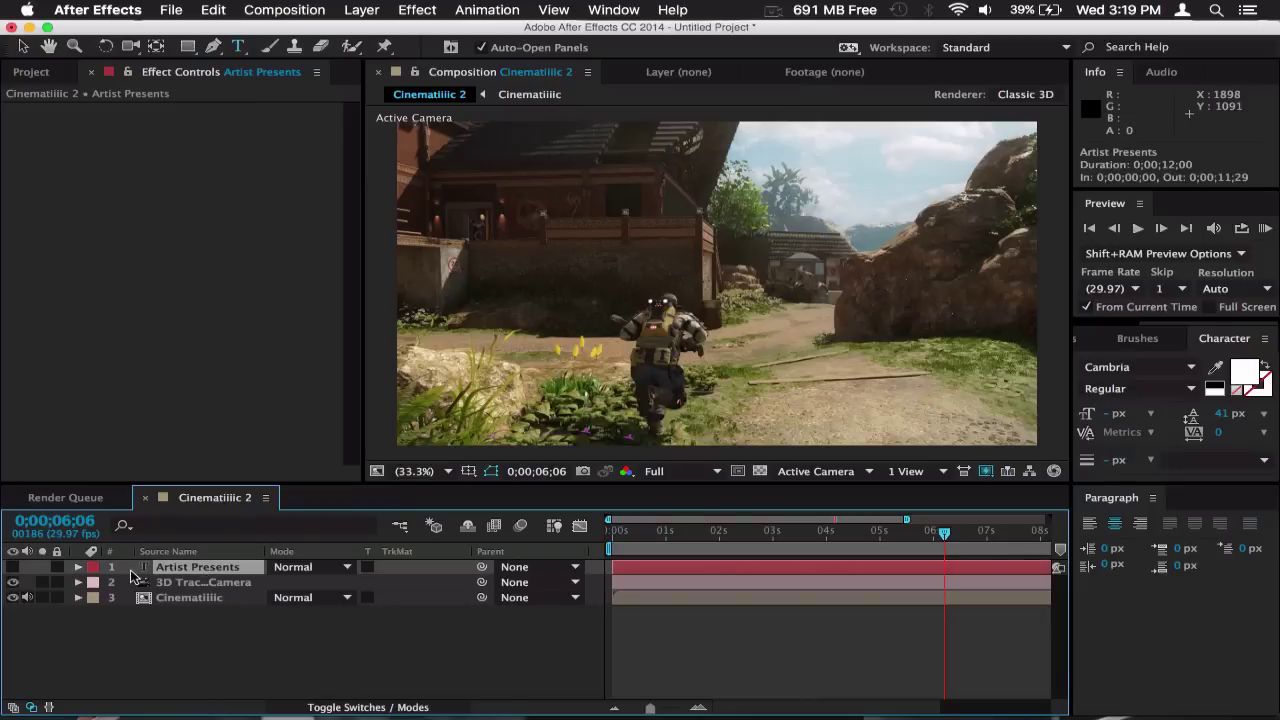
right_click(135, 575)
mouse_move(215, 529)
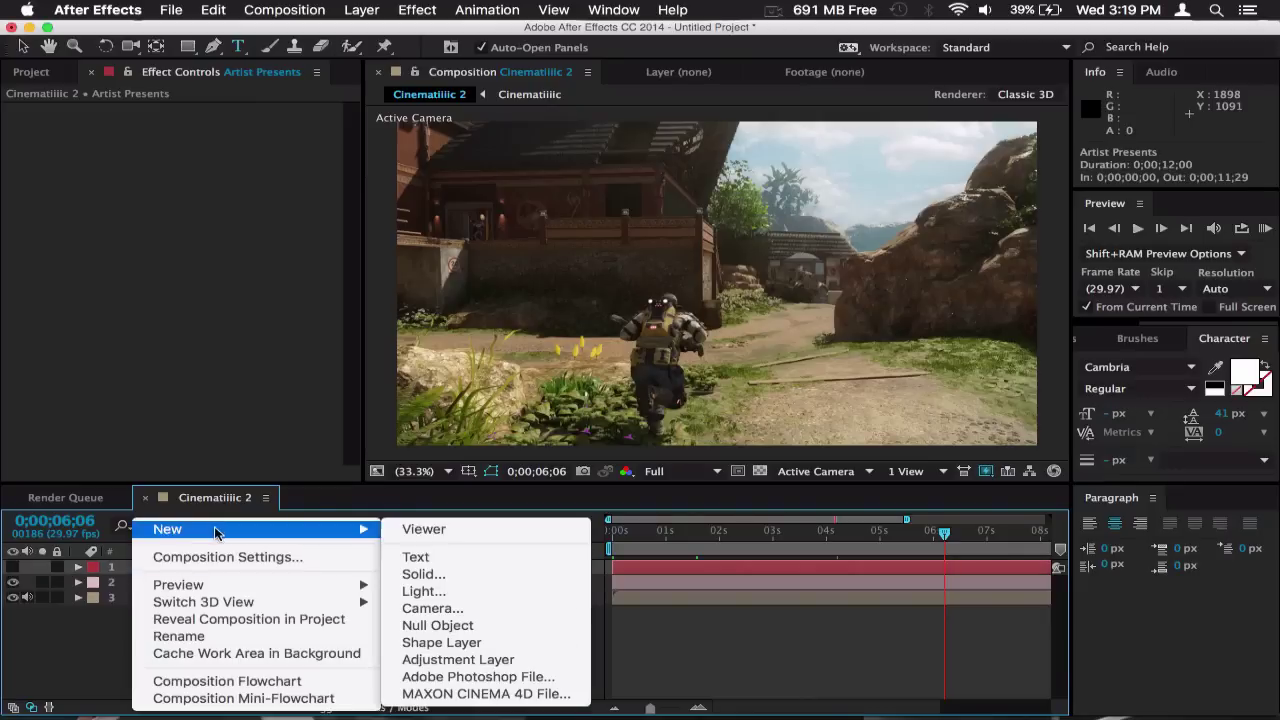
click(423, 574)
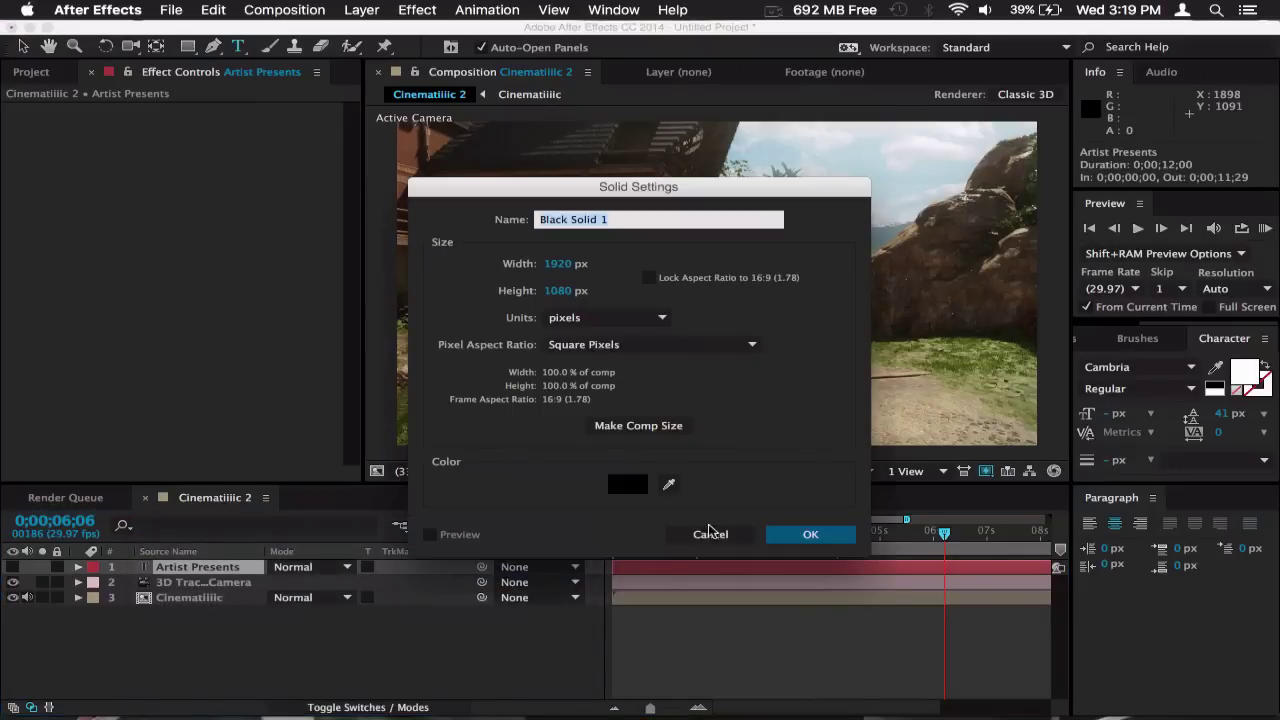
text(element)
key(Return)
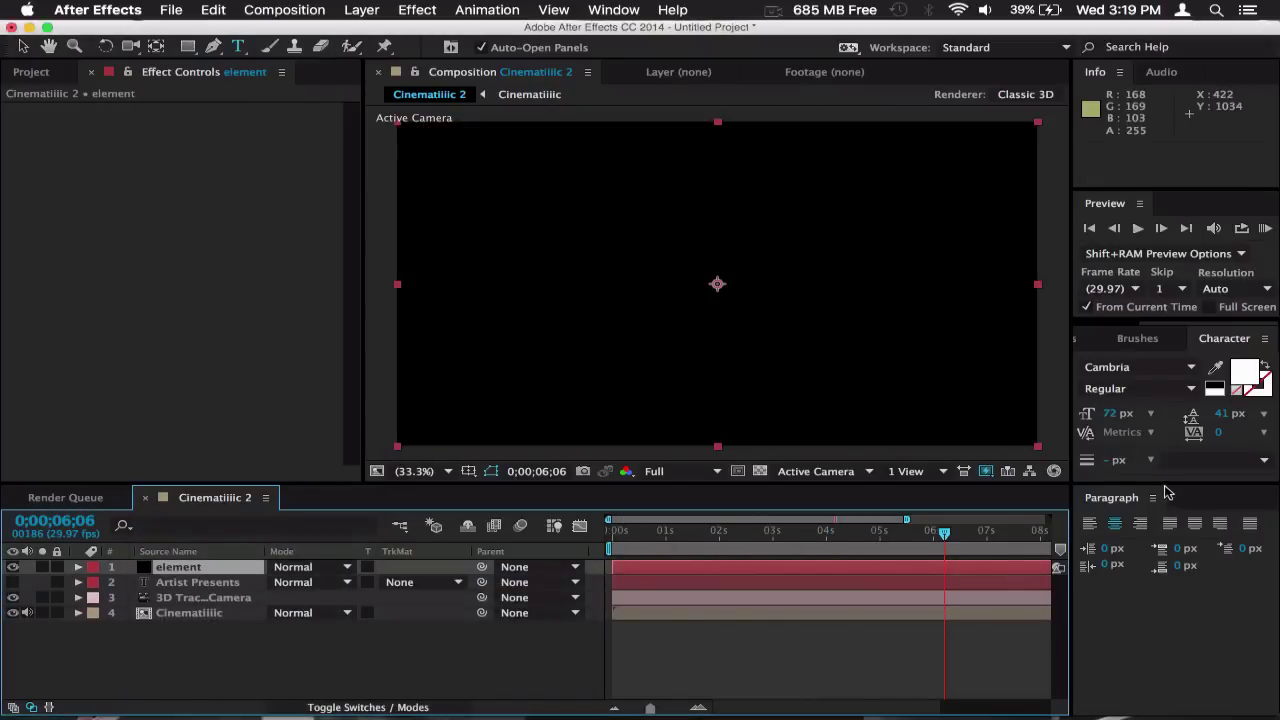
click(1152, 497)
click(1080, 484)
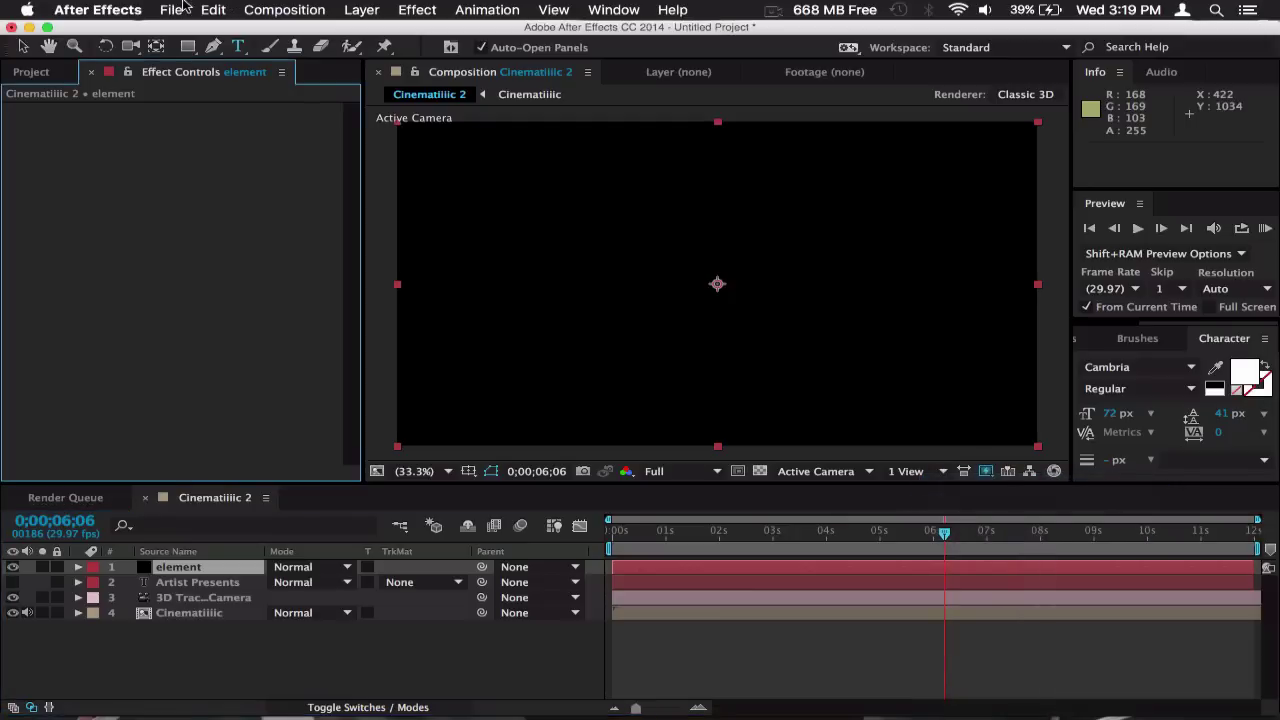
Step: Save the project to the Desktop under the name "element"
click(20, 47)
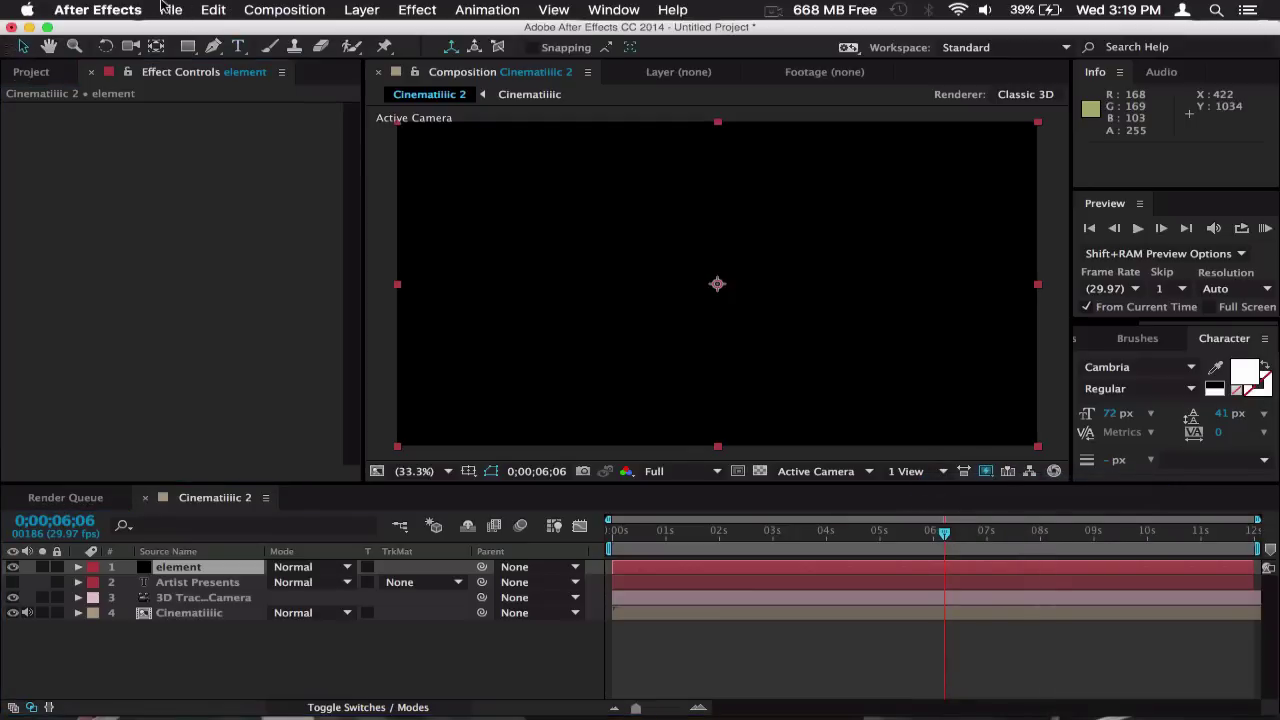
click(163, 7)
mouse_move(370, 162)
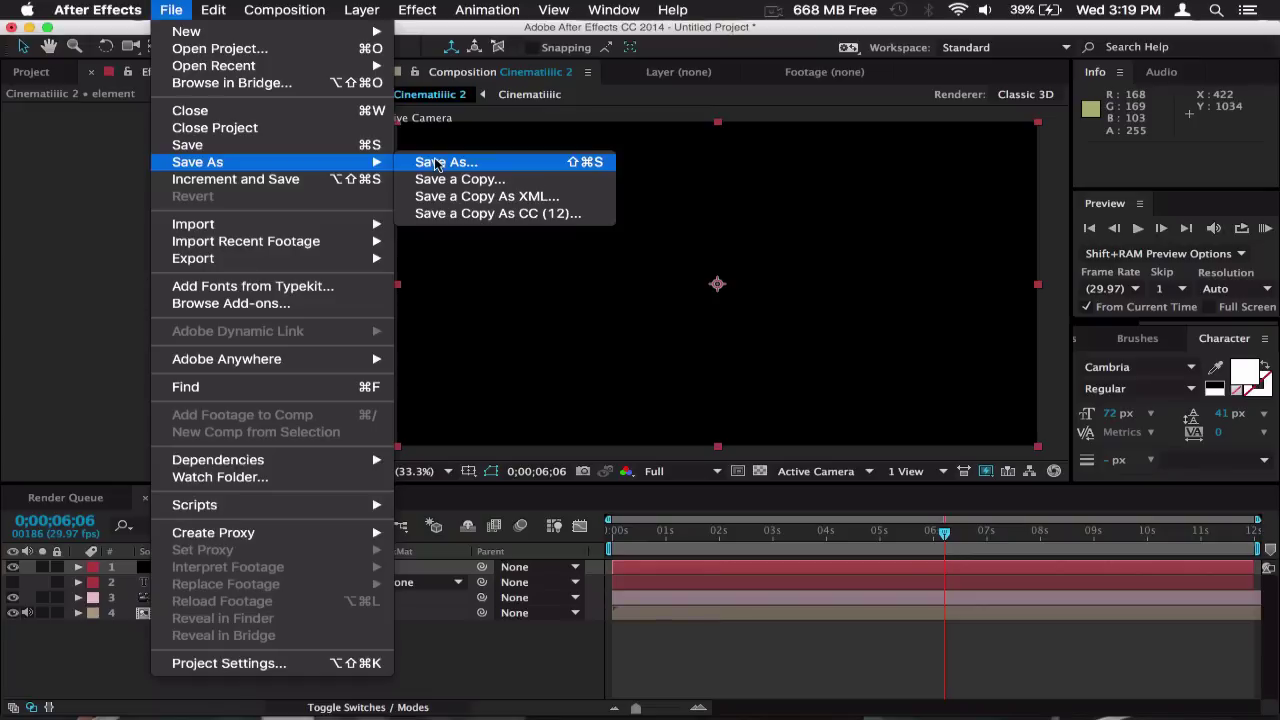
click(435, 162)
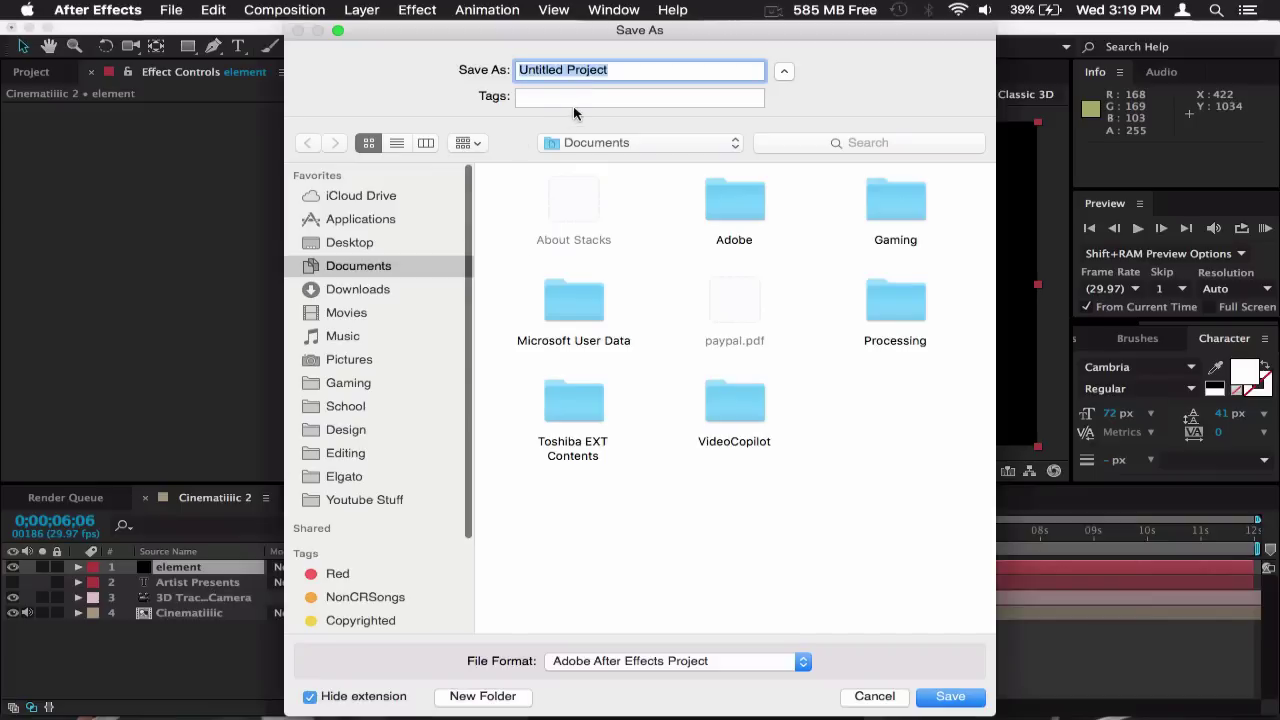
text(element)
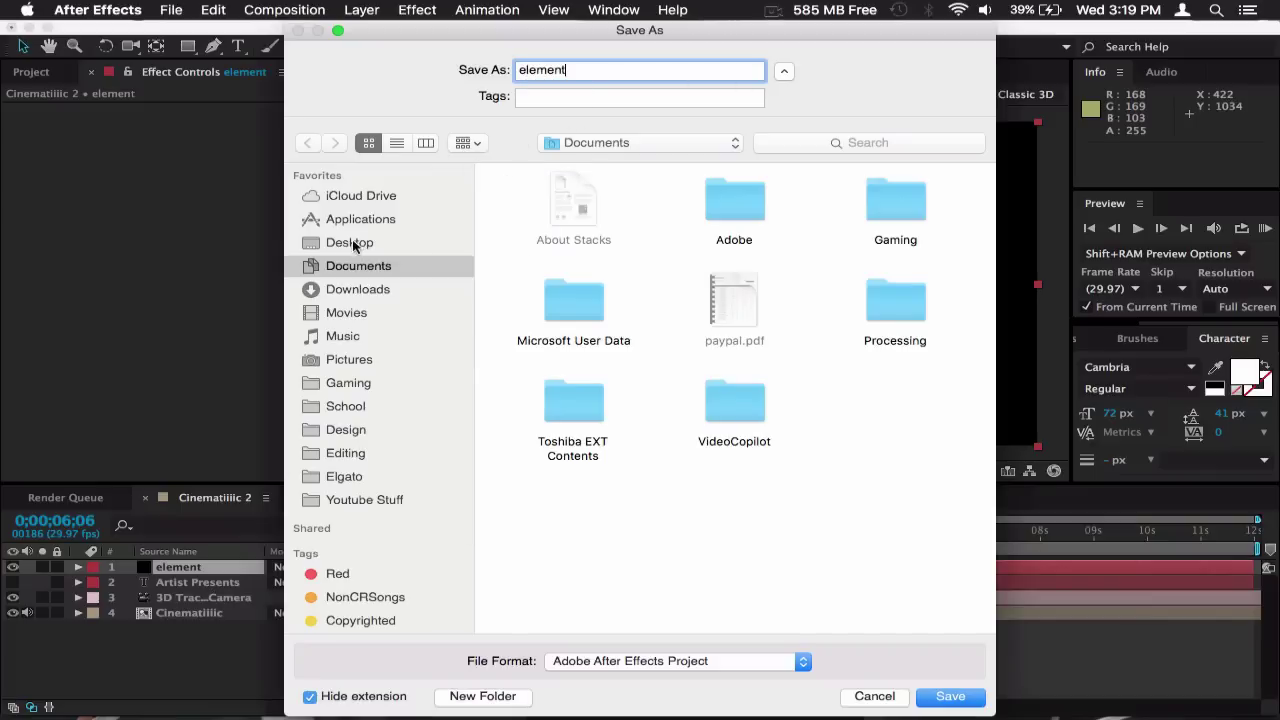
click(951, 700)
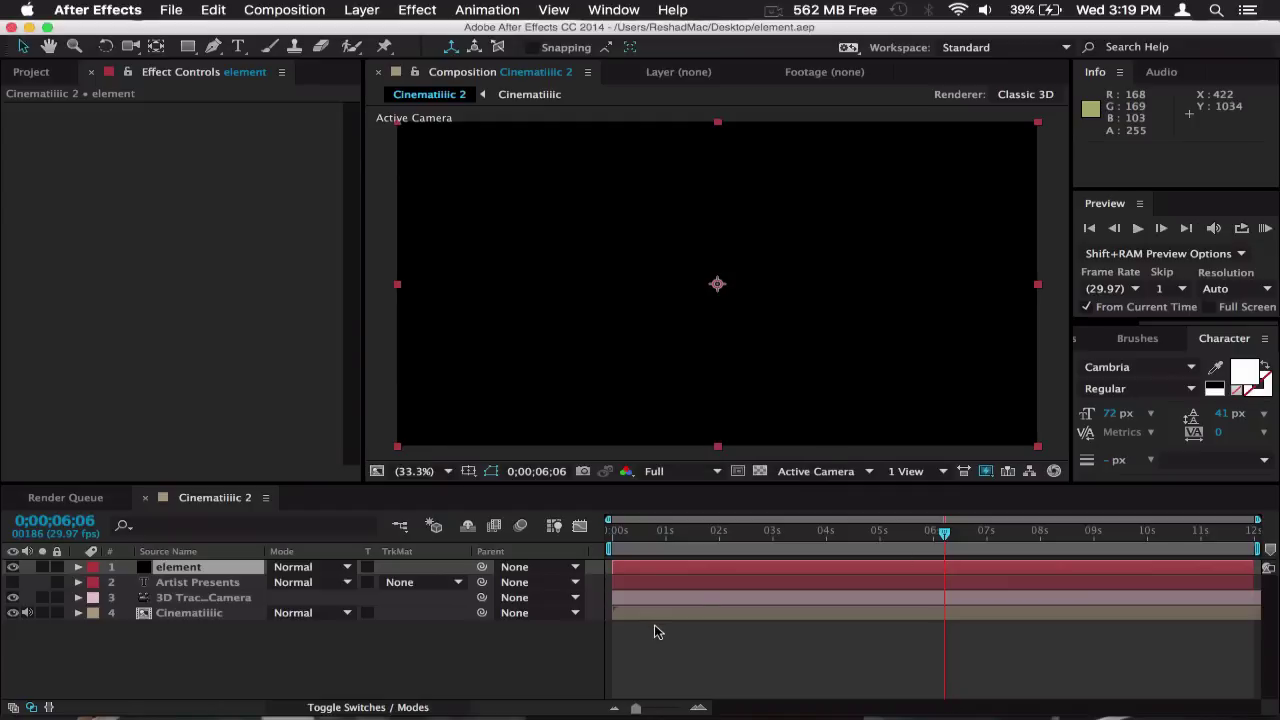
Step: Find the Video Copilot Element effect and apply it to the "element" solid, keeping that layer visible
click(1075, 342)
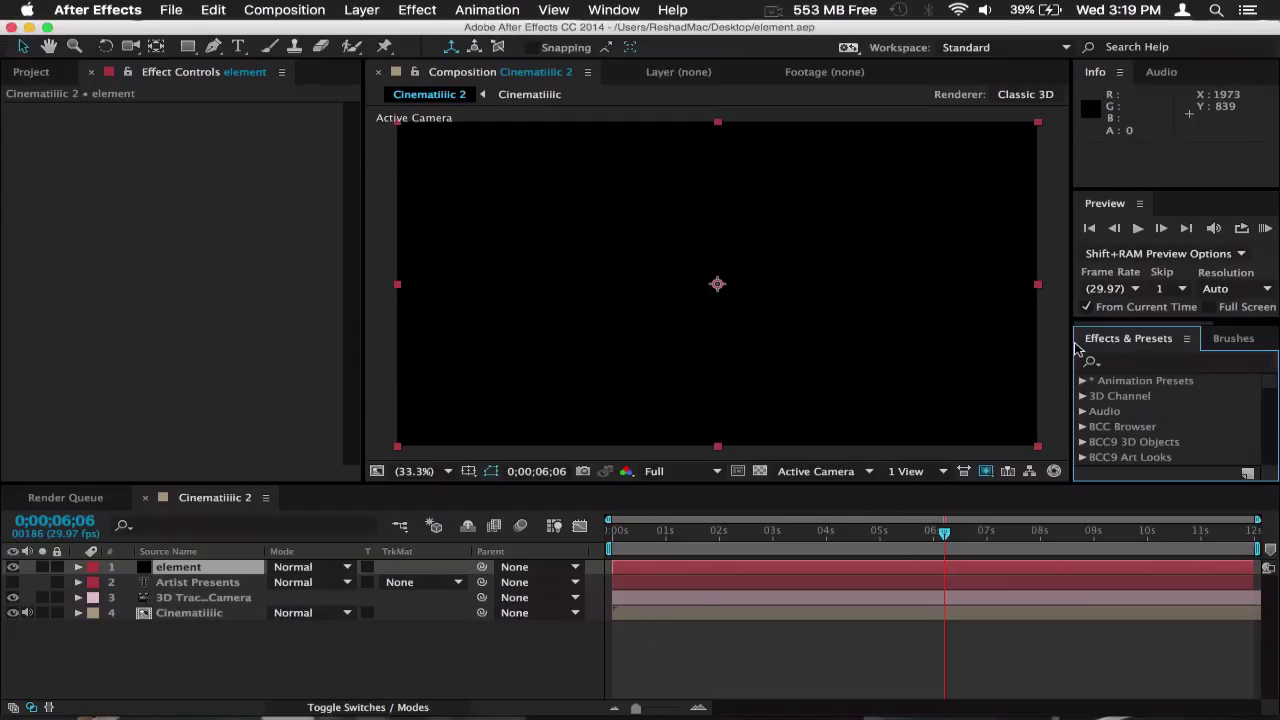
click(15, 568)
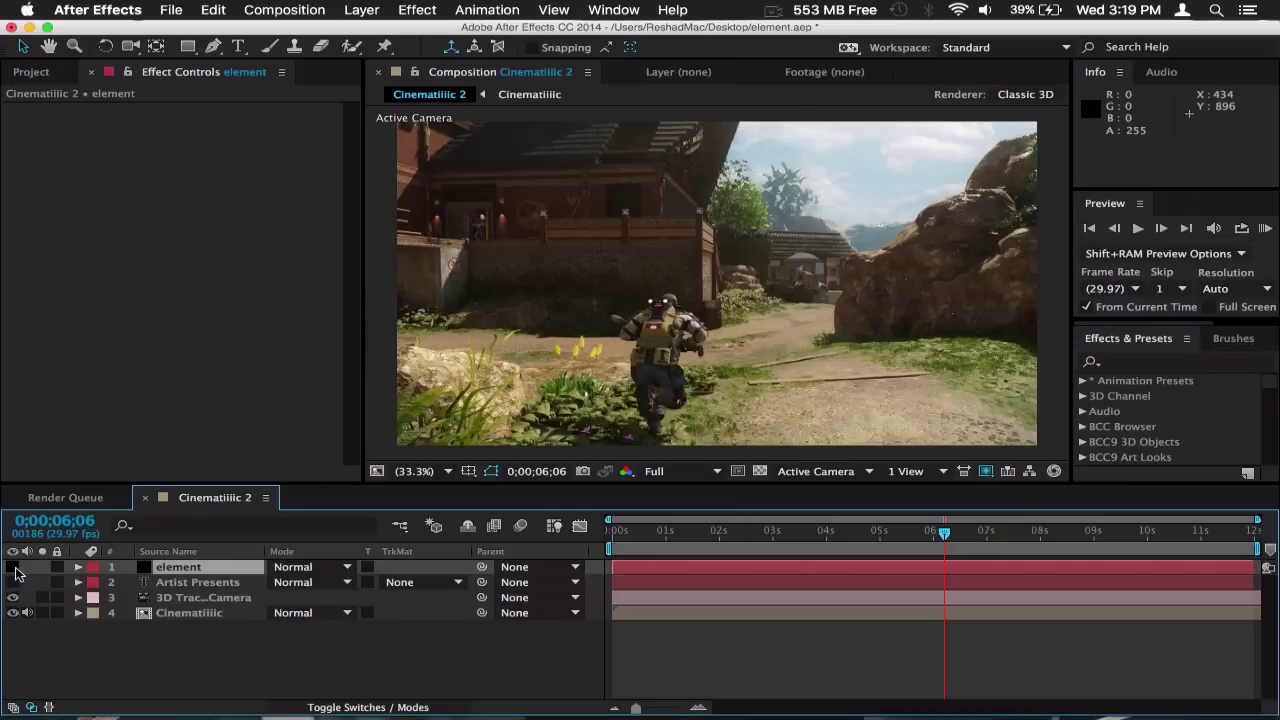
click(1185, 365)
text(element)
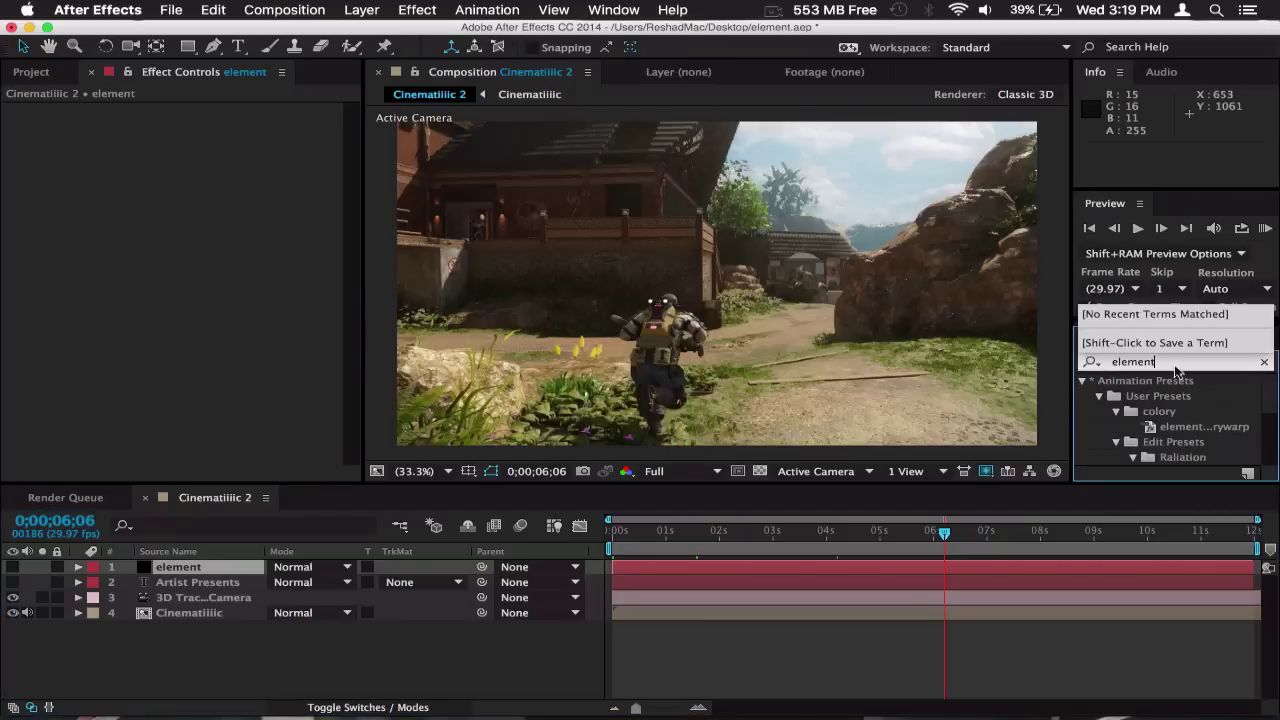
click(1150, 458)
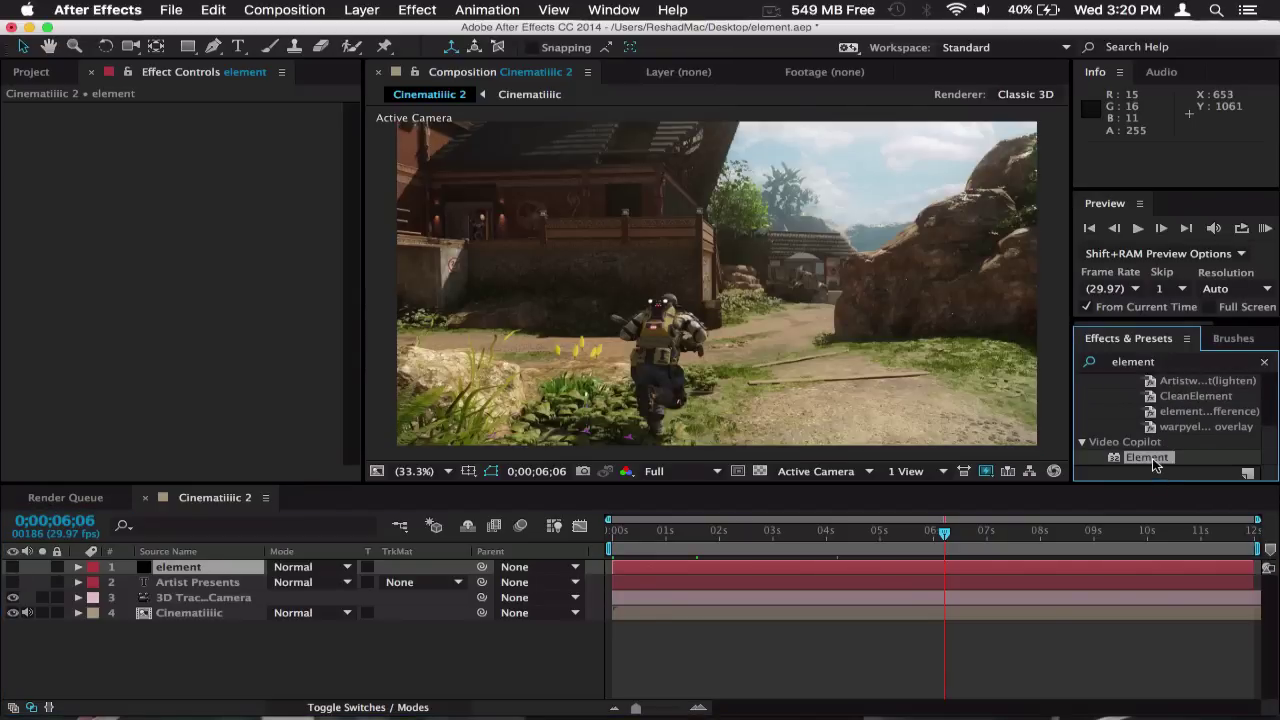
click(13, 567)
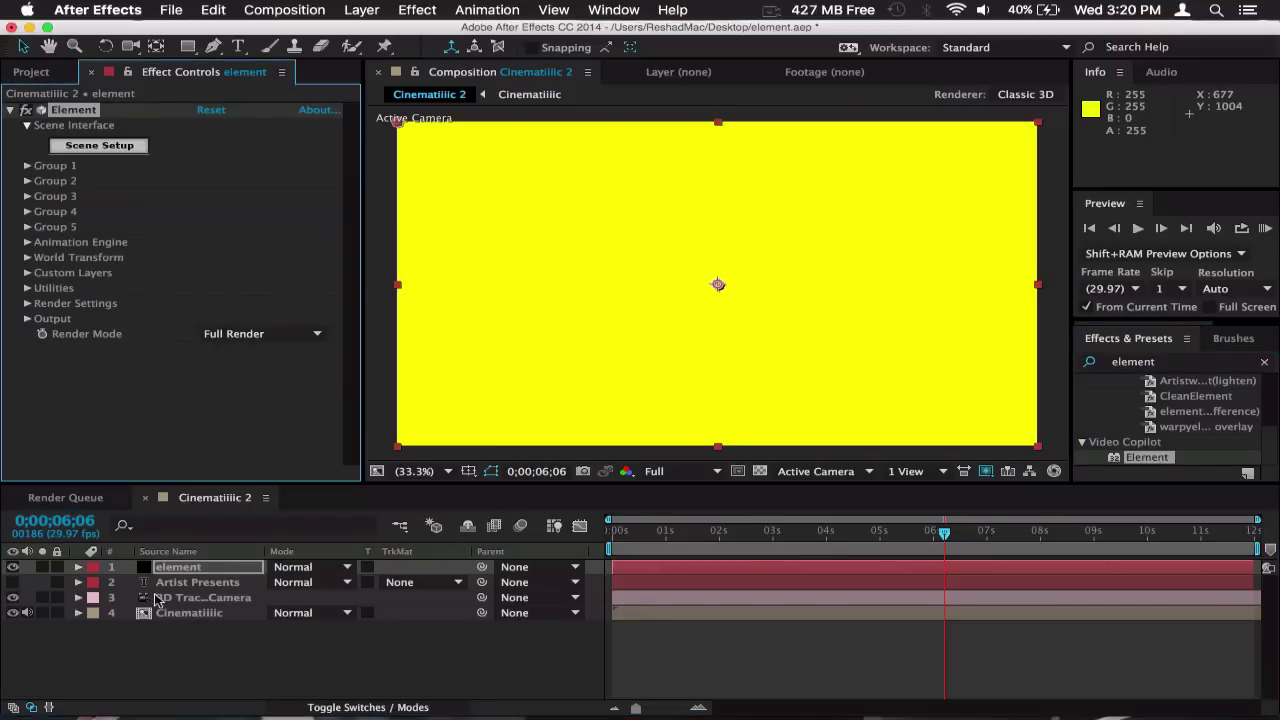
Step: Assign the Cinematiiiic footage as Layer 1 of the Element effect's custom texture maps
click(183, 570)
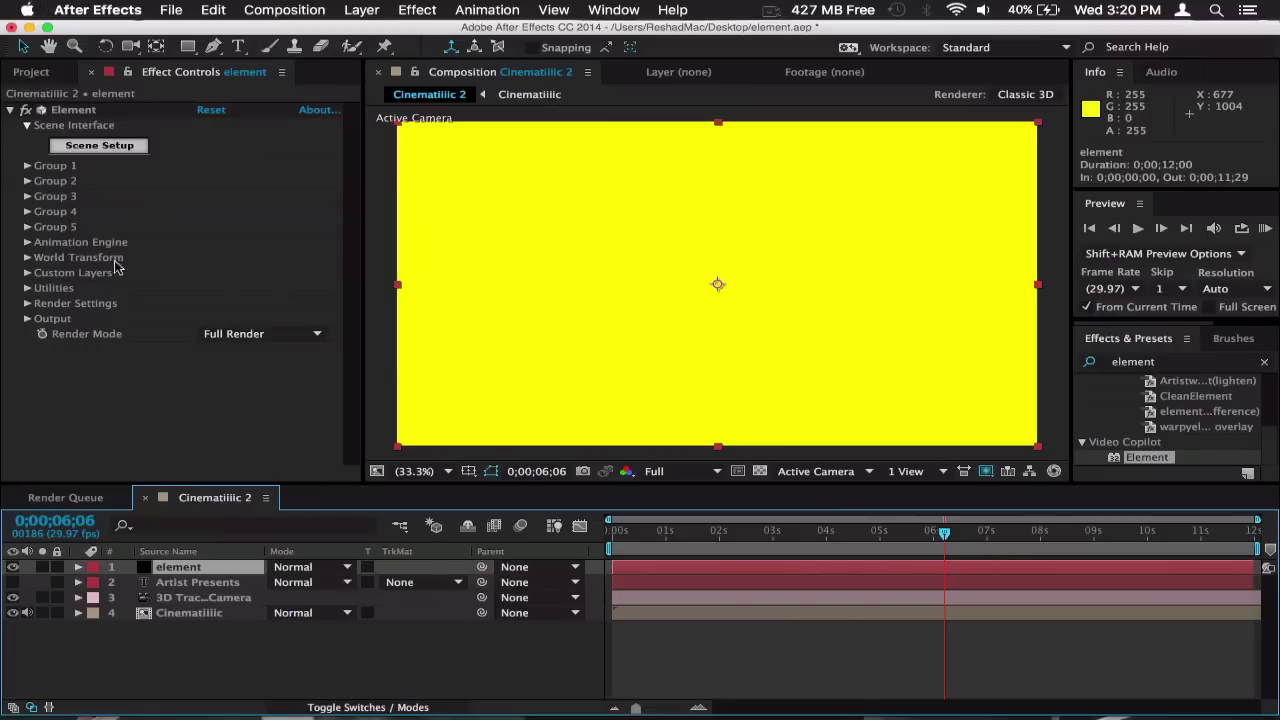
click(28, 273)
click(44, 303)
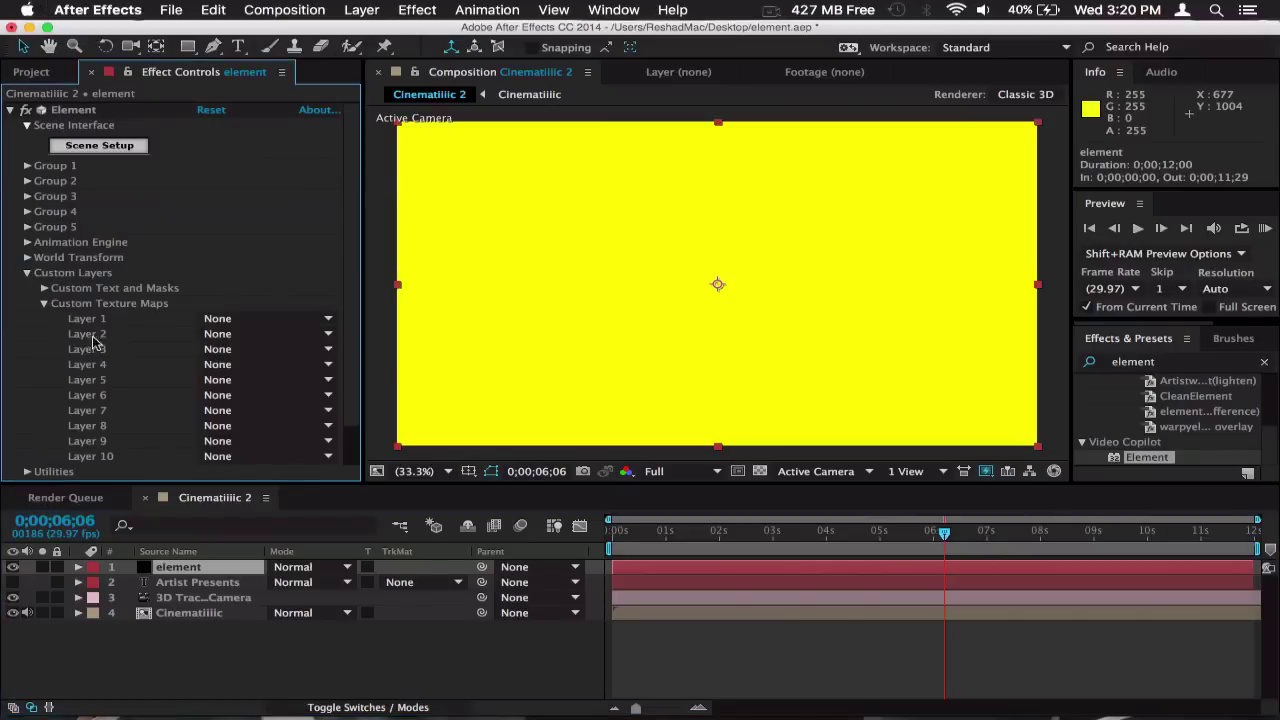
click(42, 305)
click(43, 305)
click(226, 319)
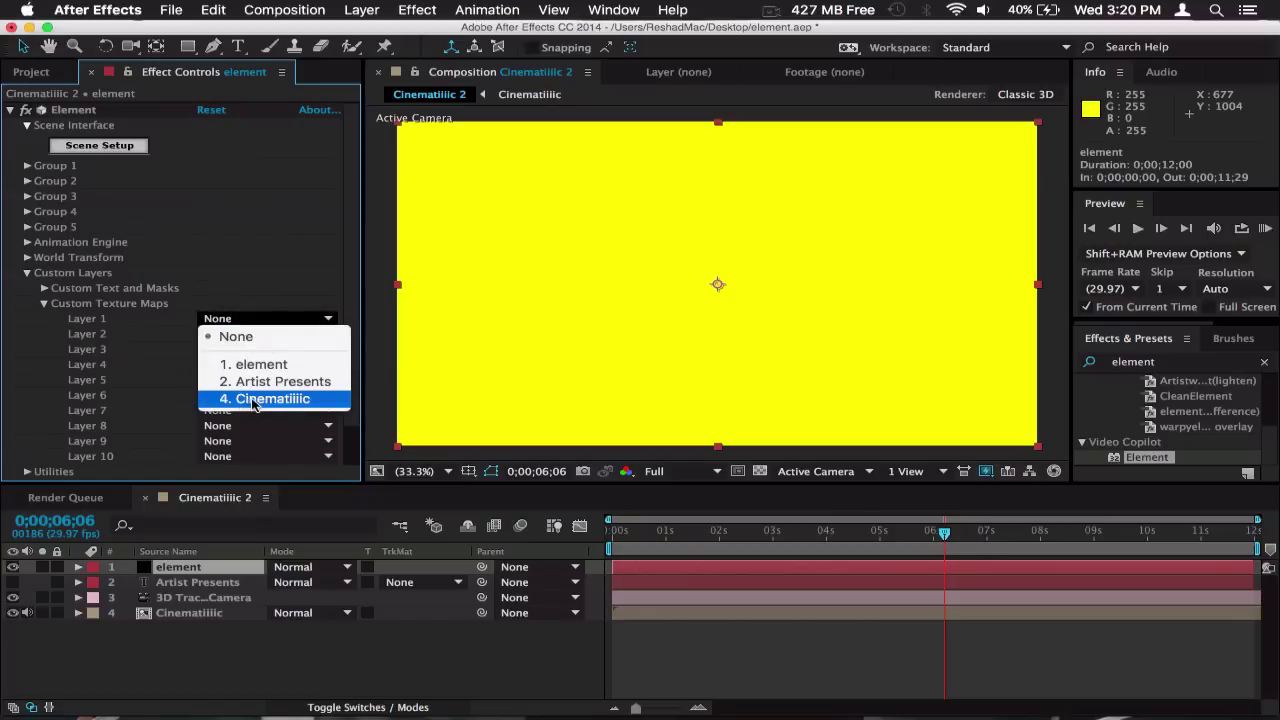
click(247, 403)
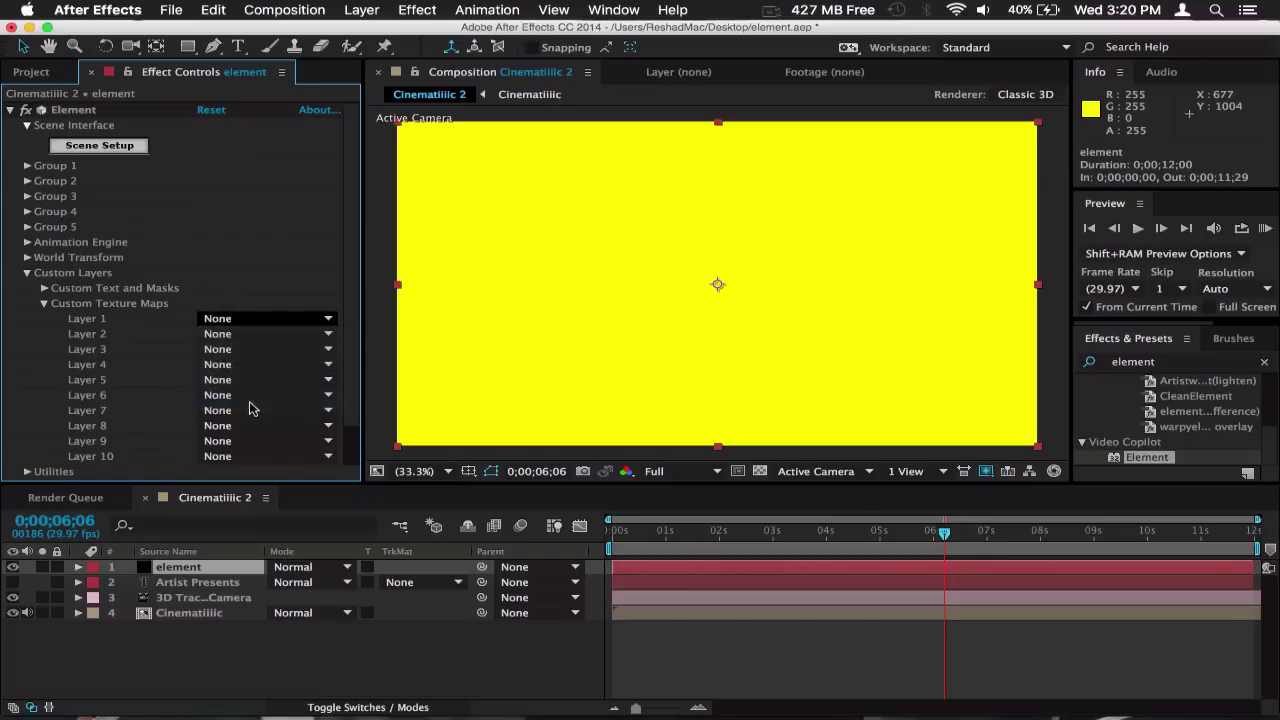
Step: Set Path Layer 1 of the Element effect's custom text and masks to the Artist Presents layer
click(44, 305)
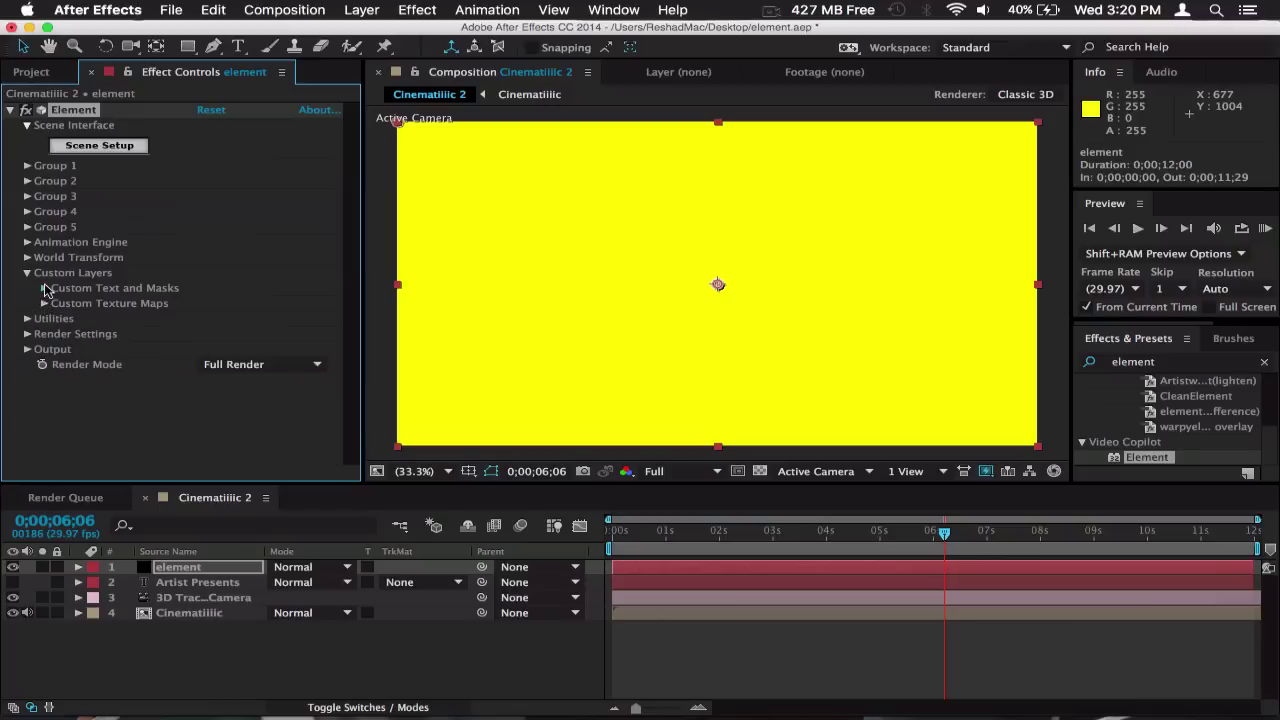
click(44, 288)
click(268, 304)
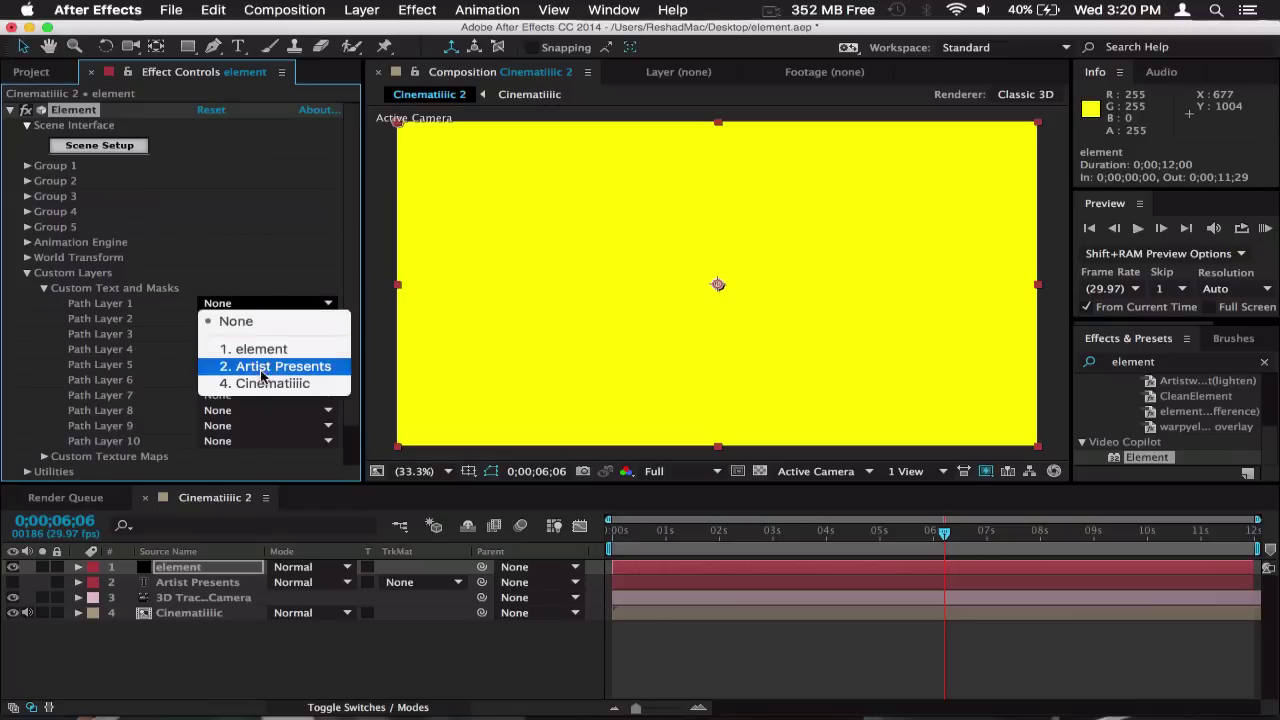
click(246, 370)
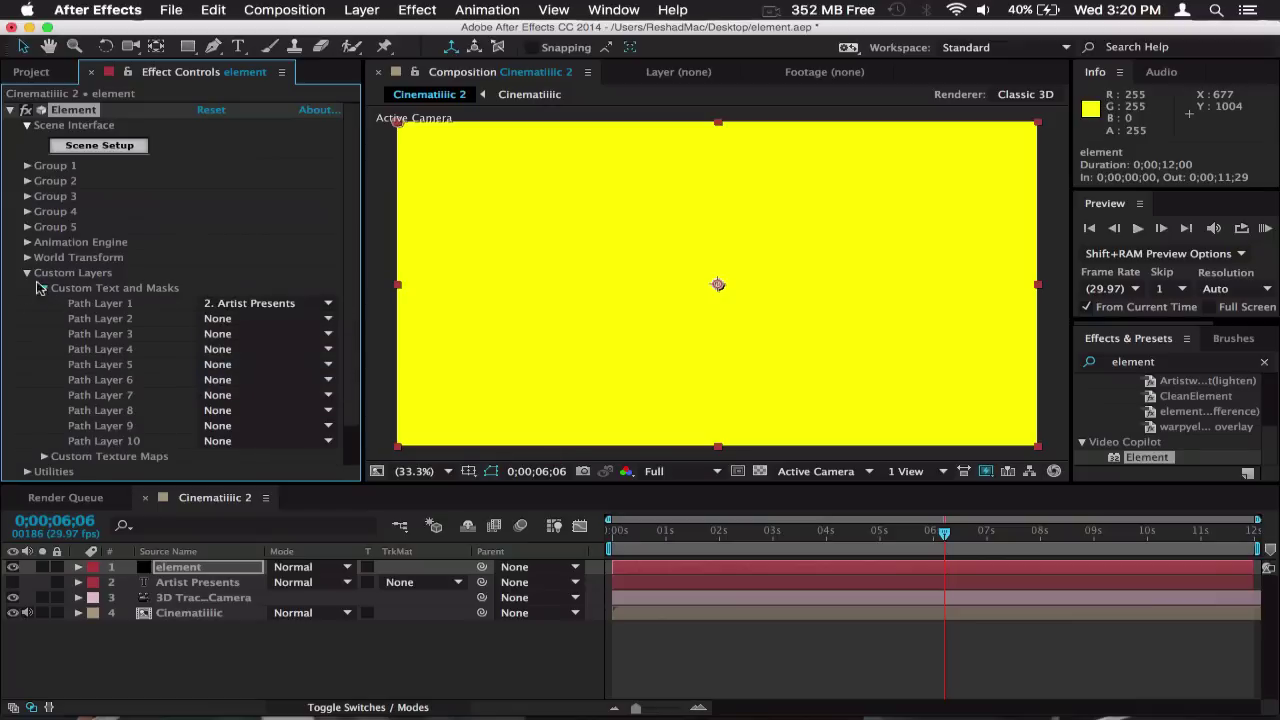
Step: Open Element's Scene Setup and extrude the Artist Presents text into a 3D model
click(40, 288)
click(27, 272)
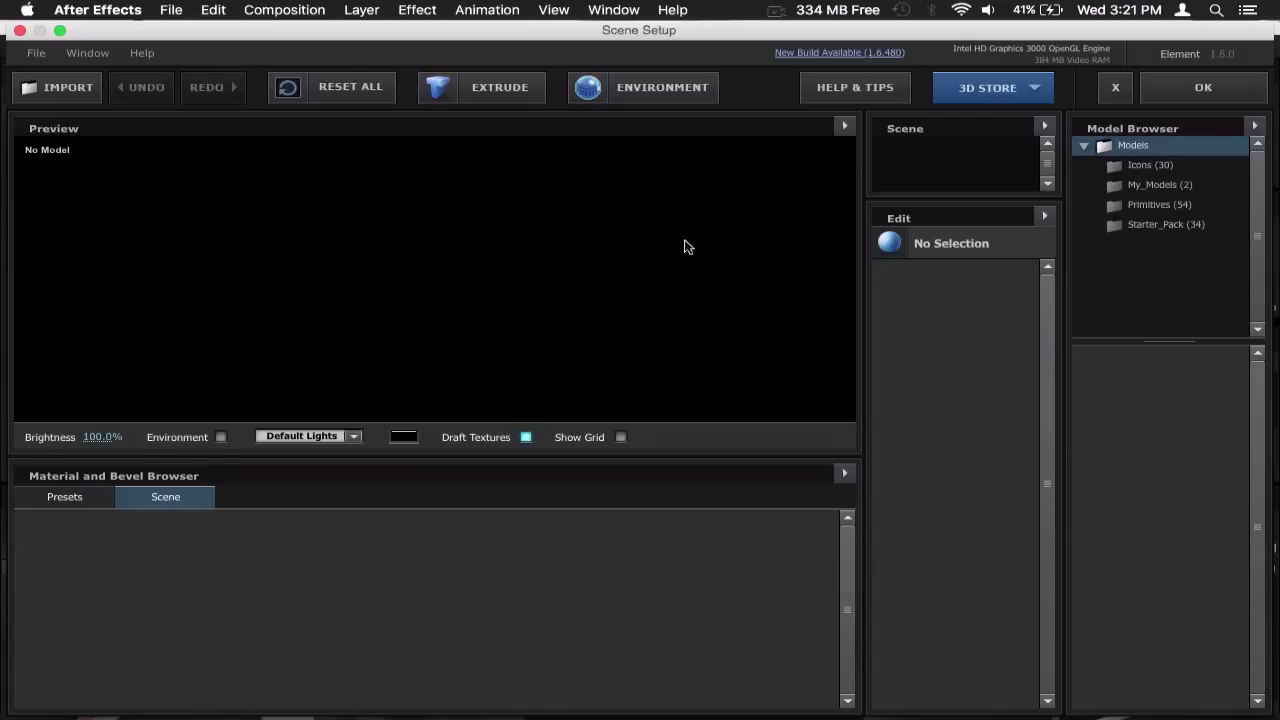
click(472, 90)
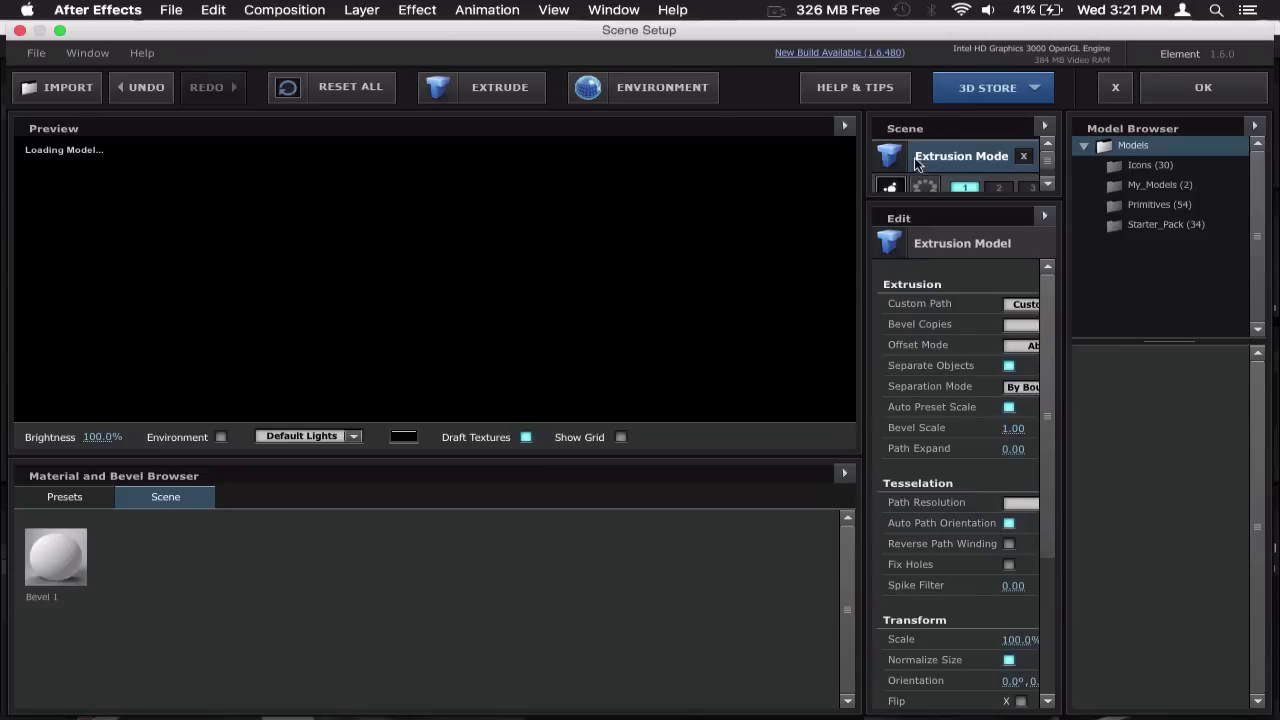
drag(505, 264, 474, 258)
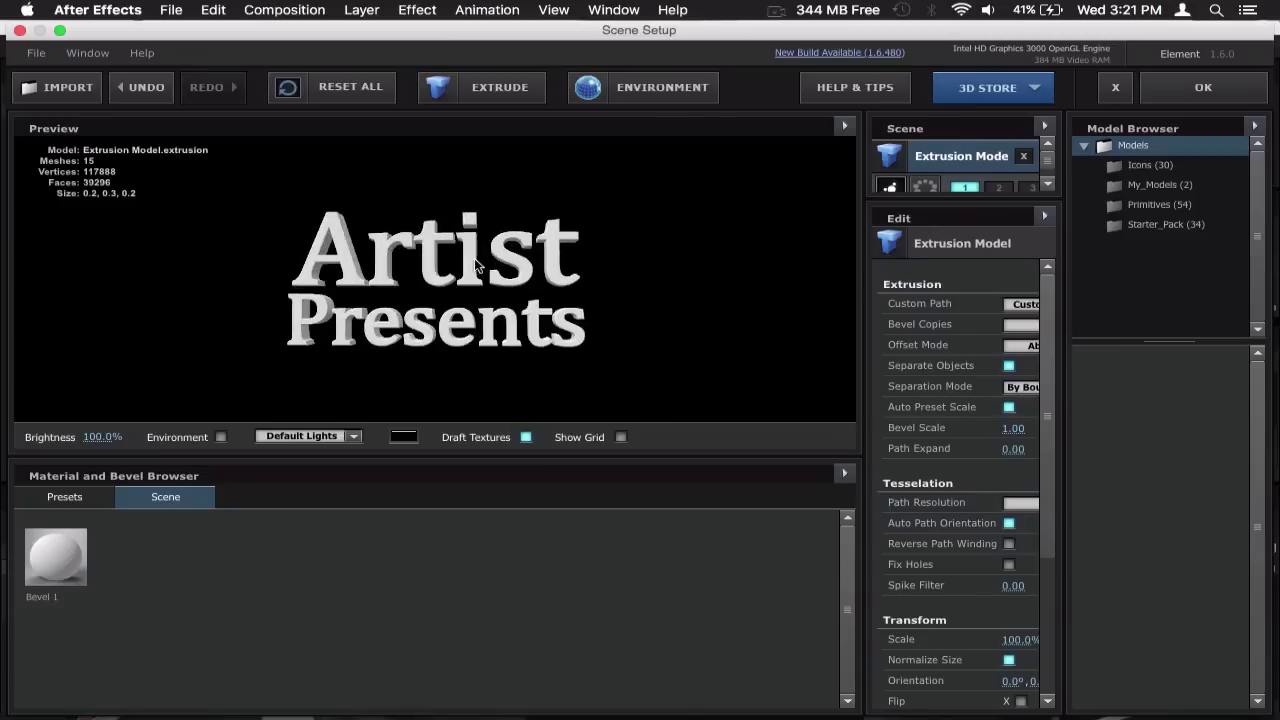
Step: Set the scene's environment texture to Custom Layer 1, the Cinematiiiic footage
click(652, 92)
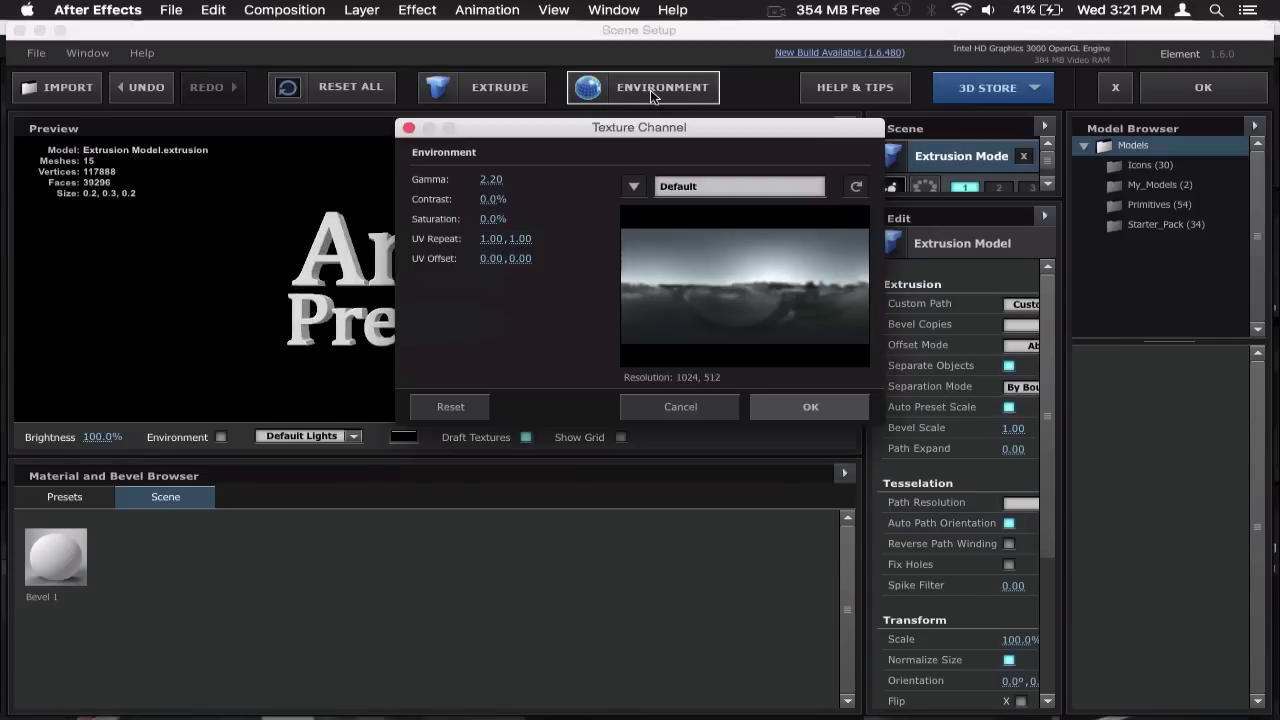
click(634, 188)
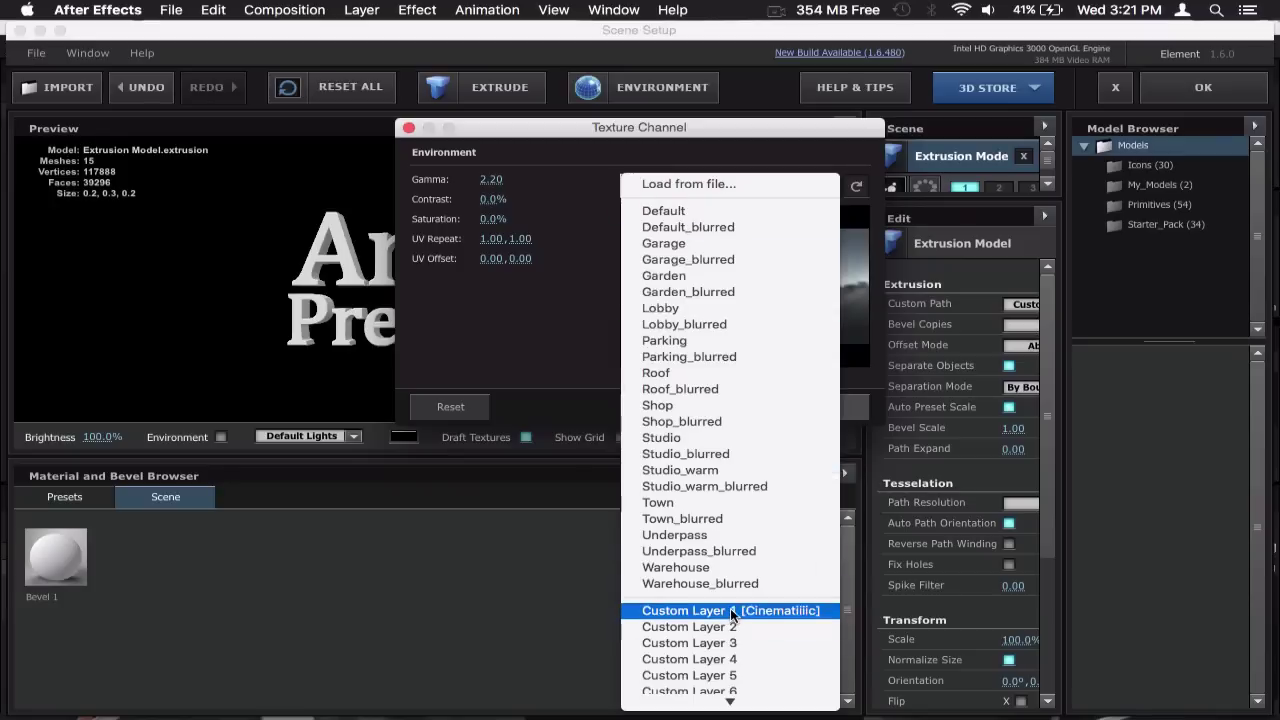
click(908, 429)
click(806, 408)
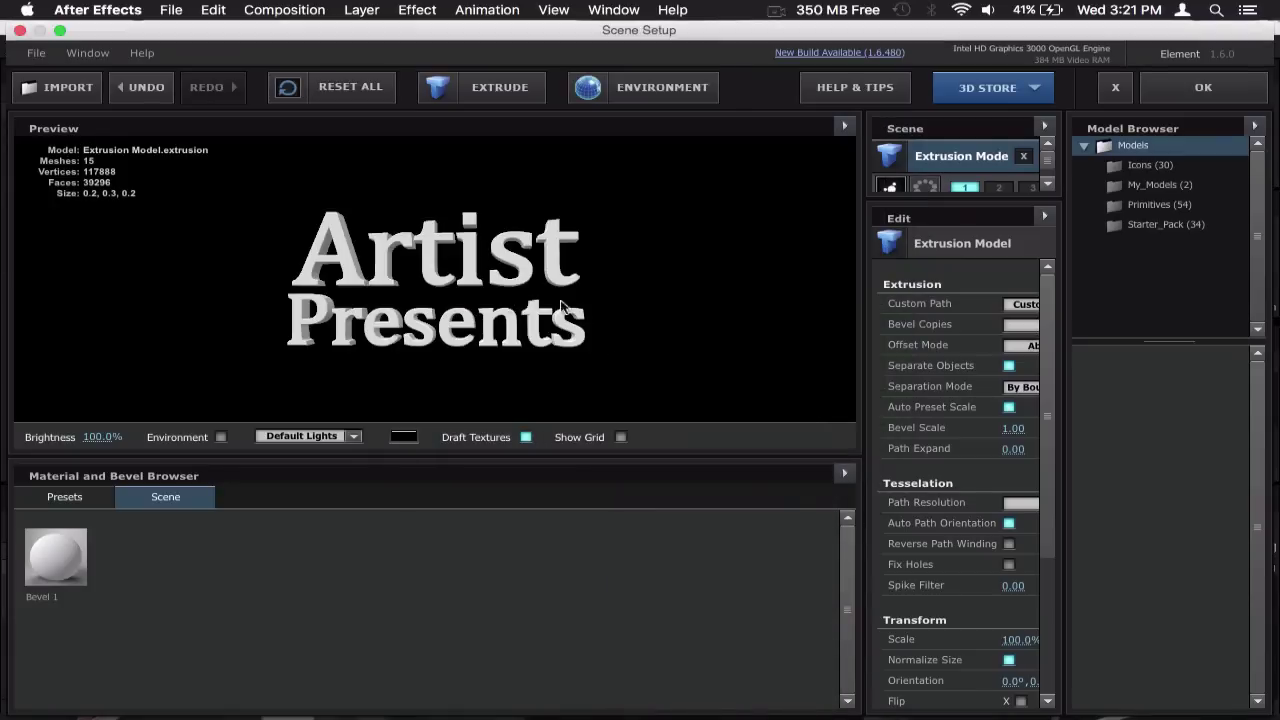
click(650, 87)
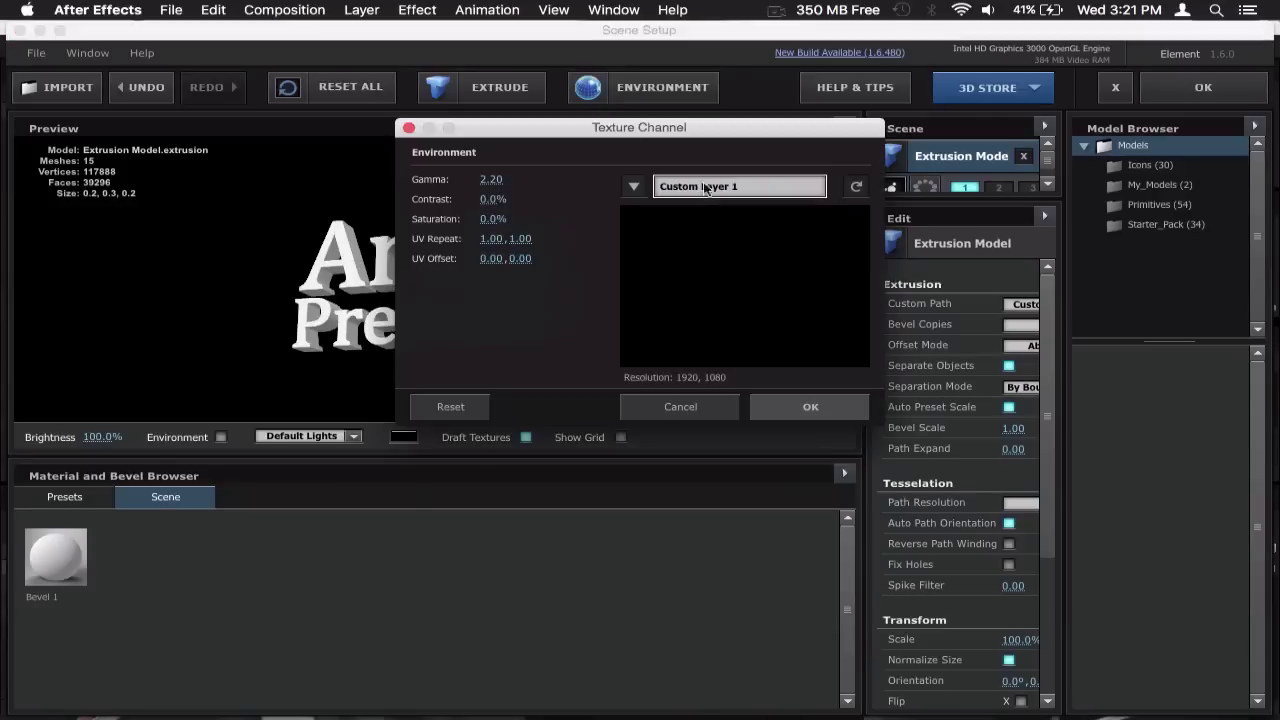
click(811, 408)
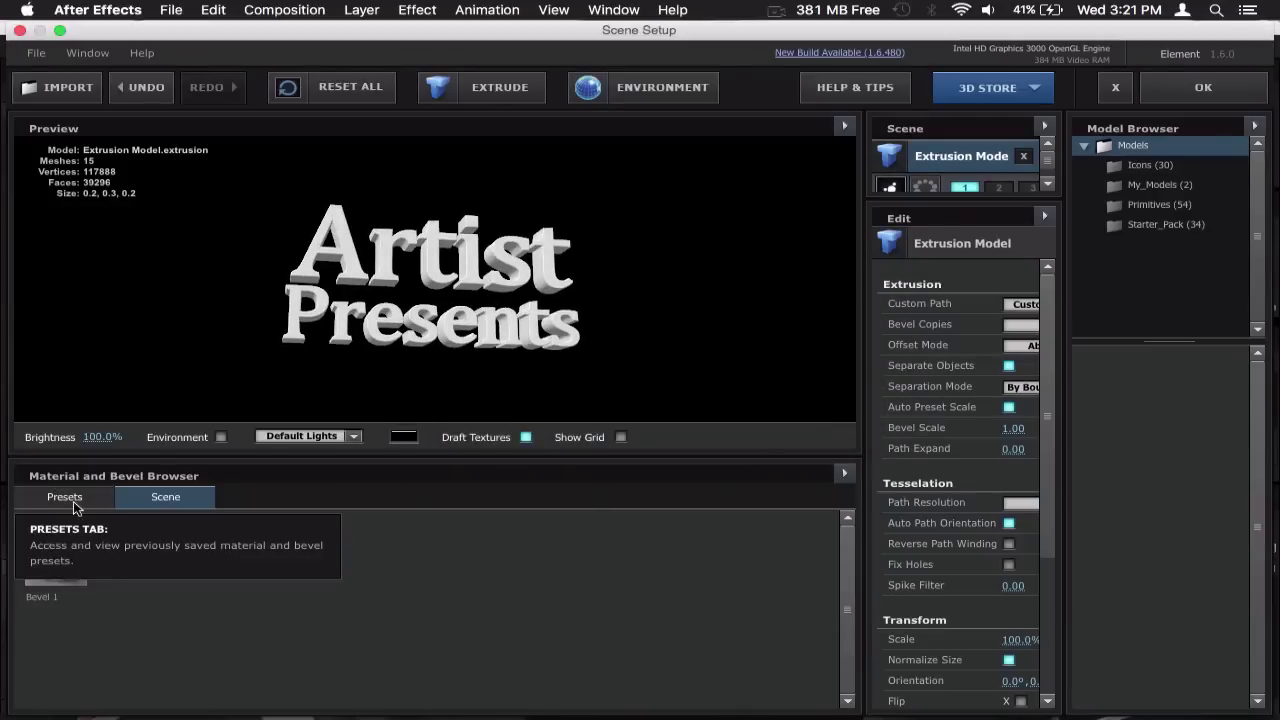
Step: Apply the Gold_Basic material preset to the extruded text
click(60, 493)
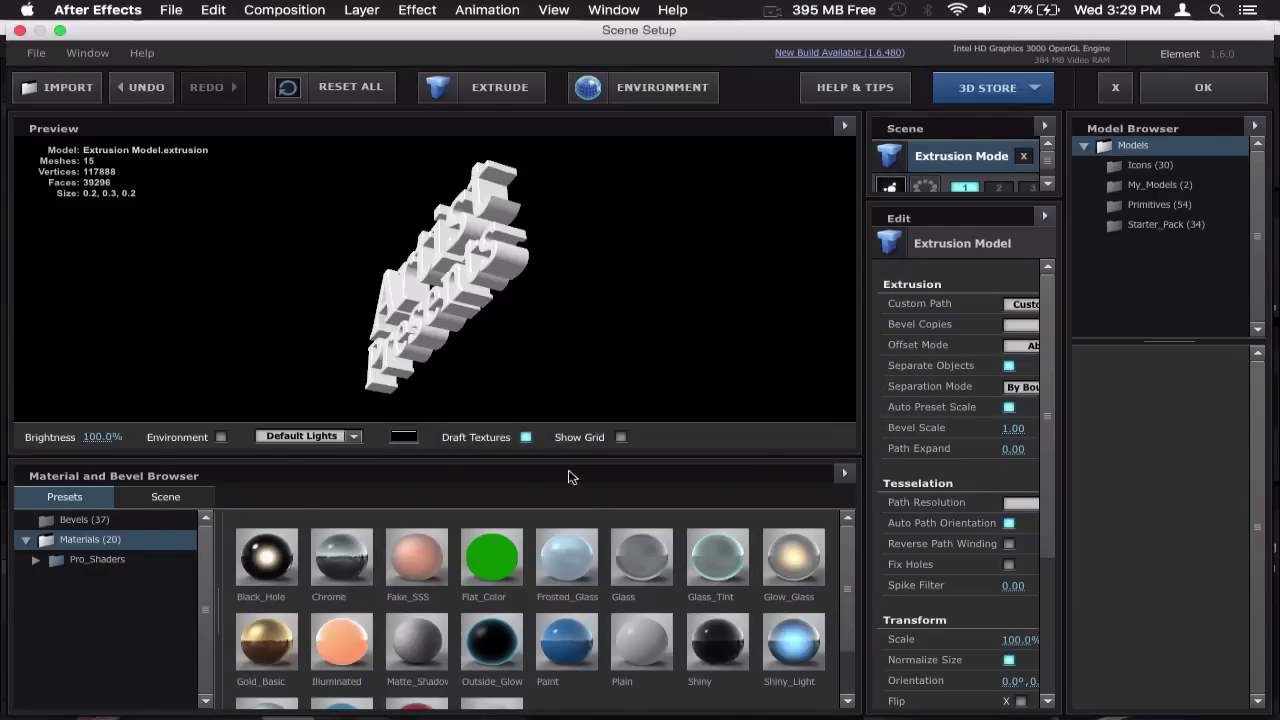
drag(563, 262, 470, 238)
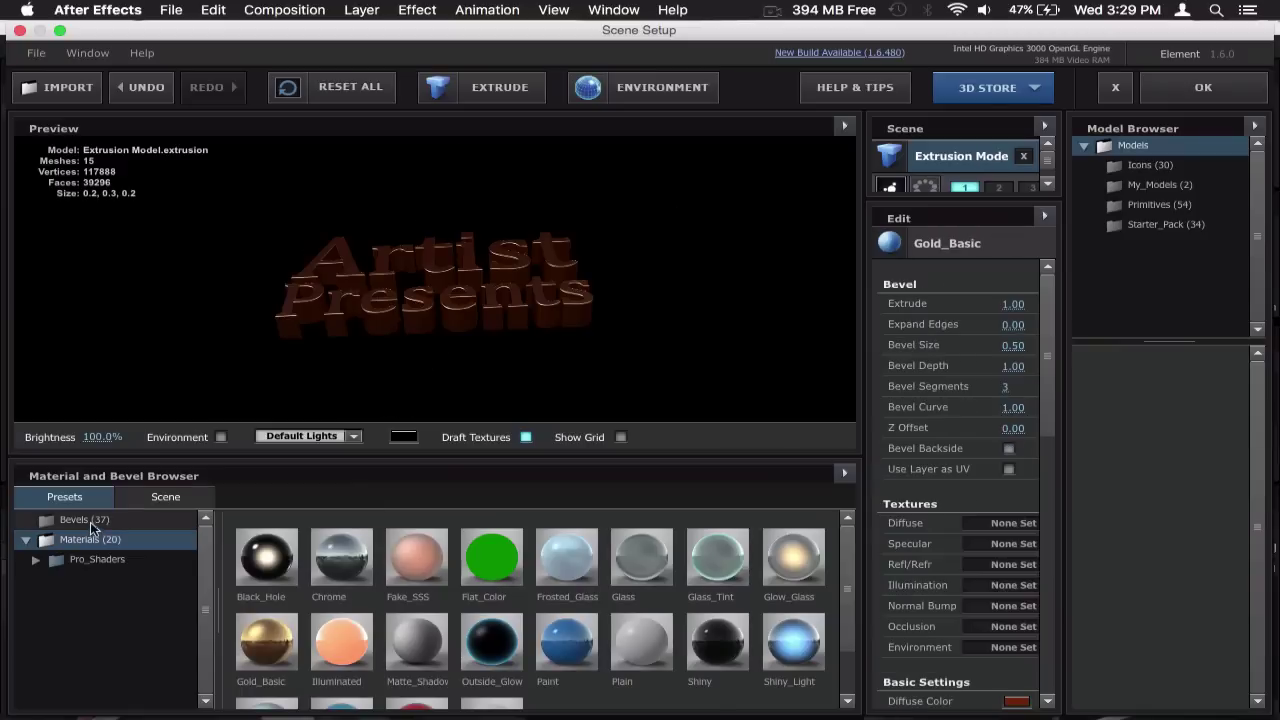
Step: Apply a bevel preset with a Chrome material to the extruded Artist Presents text
click(90, 520)
scroll(376, 578, down, 10)
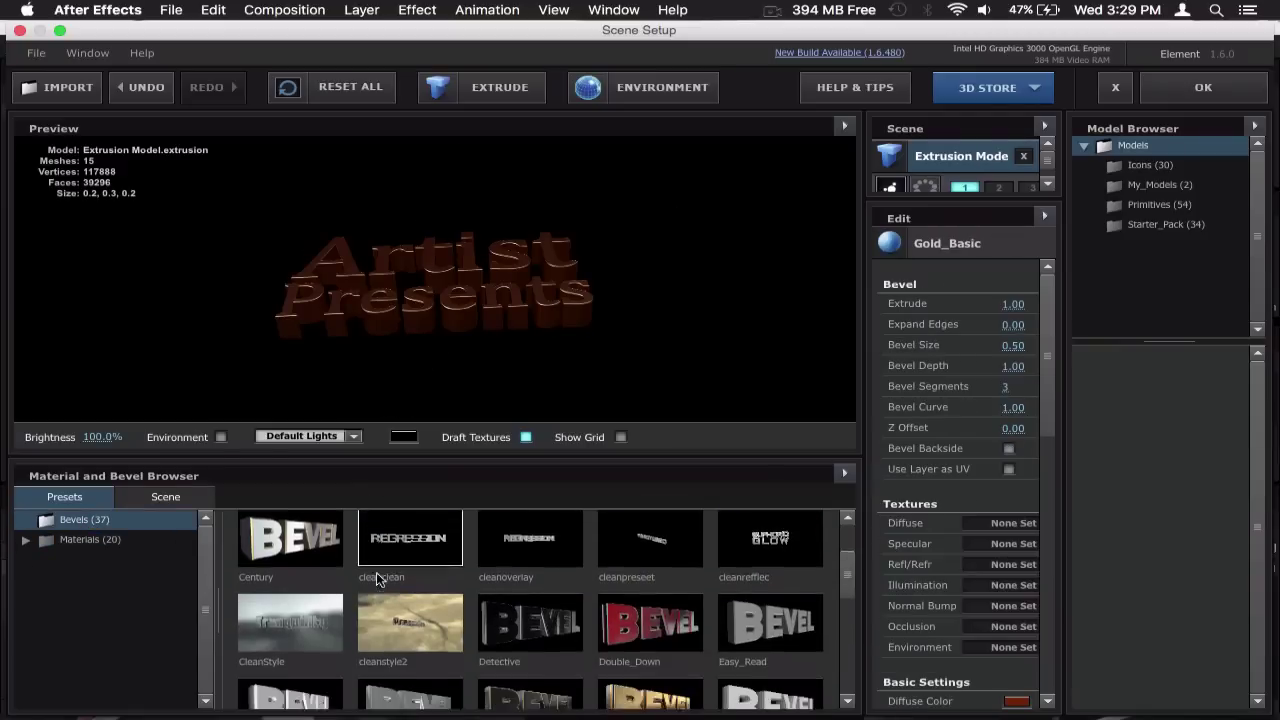
scroll(492, 569, up, 8)
scroll(491, 570, down, 6)
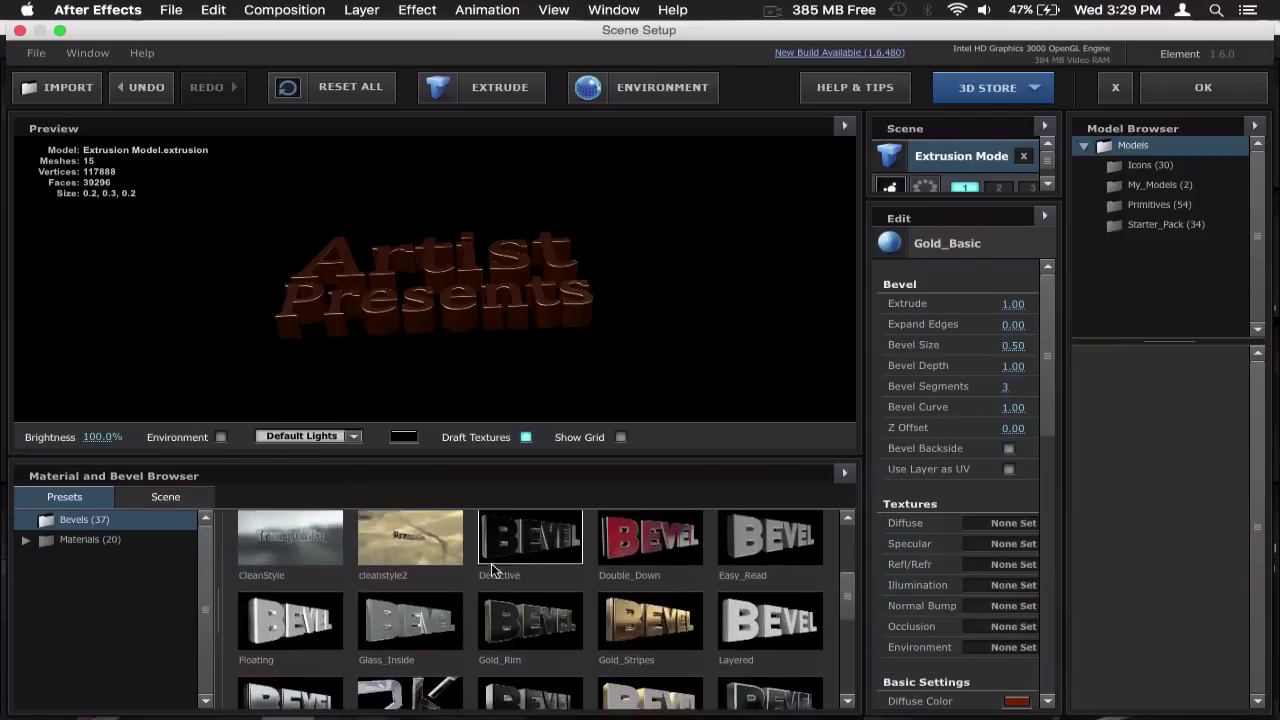
click(366, 535)
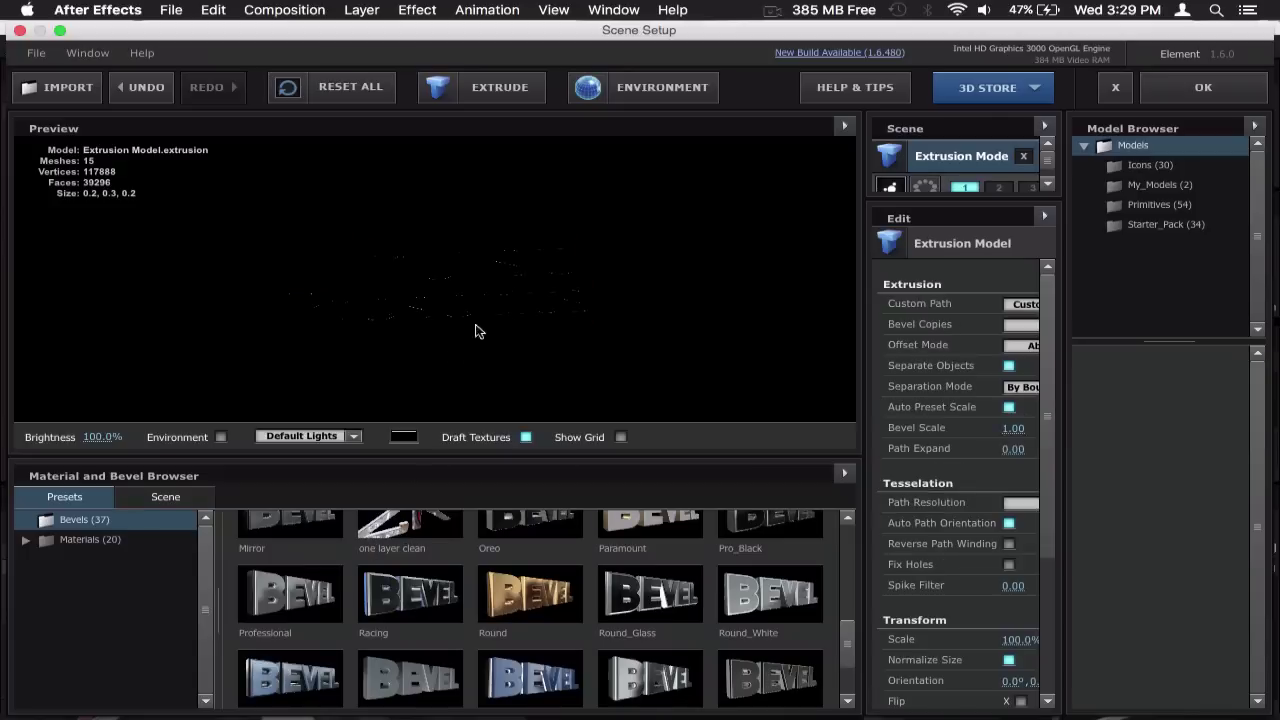
scroll(944, 174, down, 3)
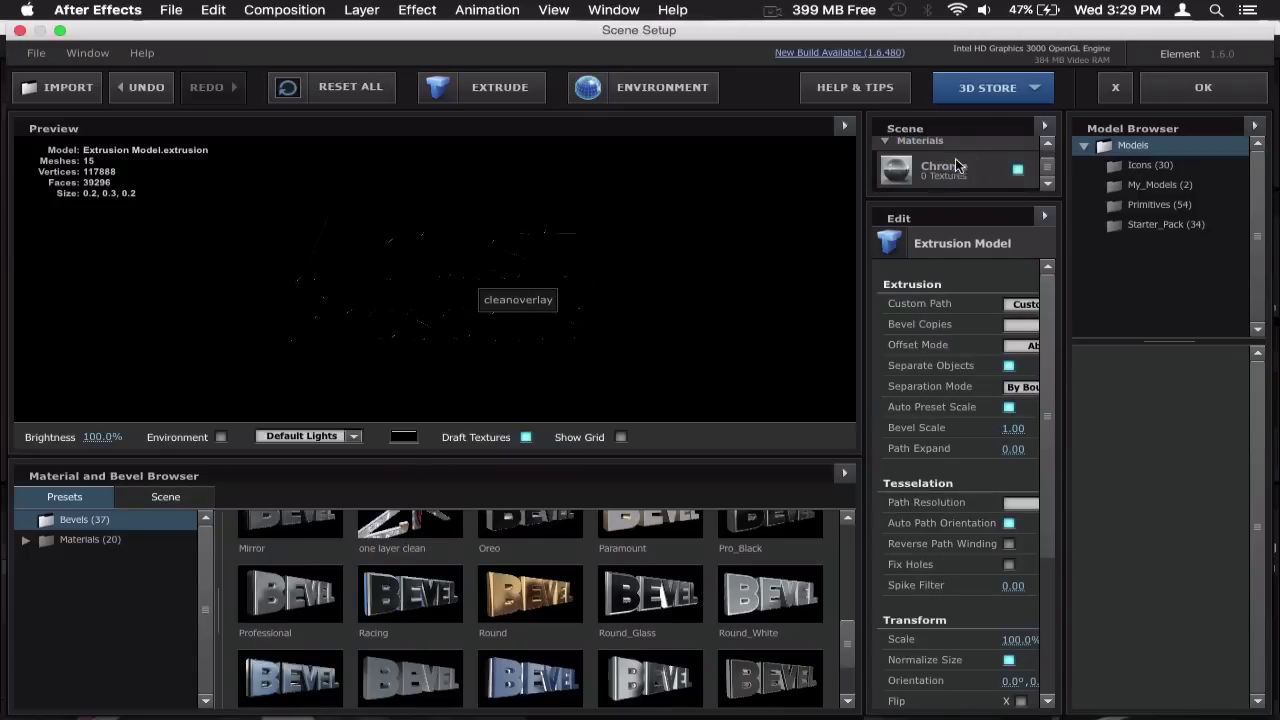
drag(547, 313, 456, 238)
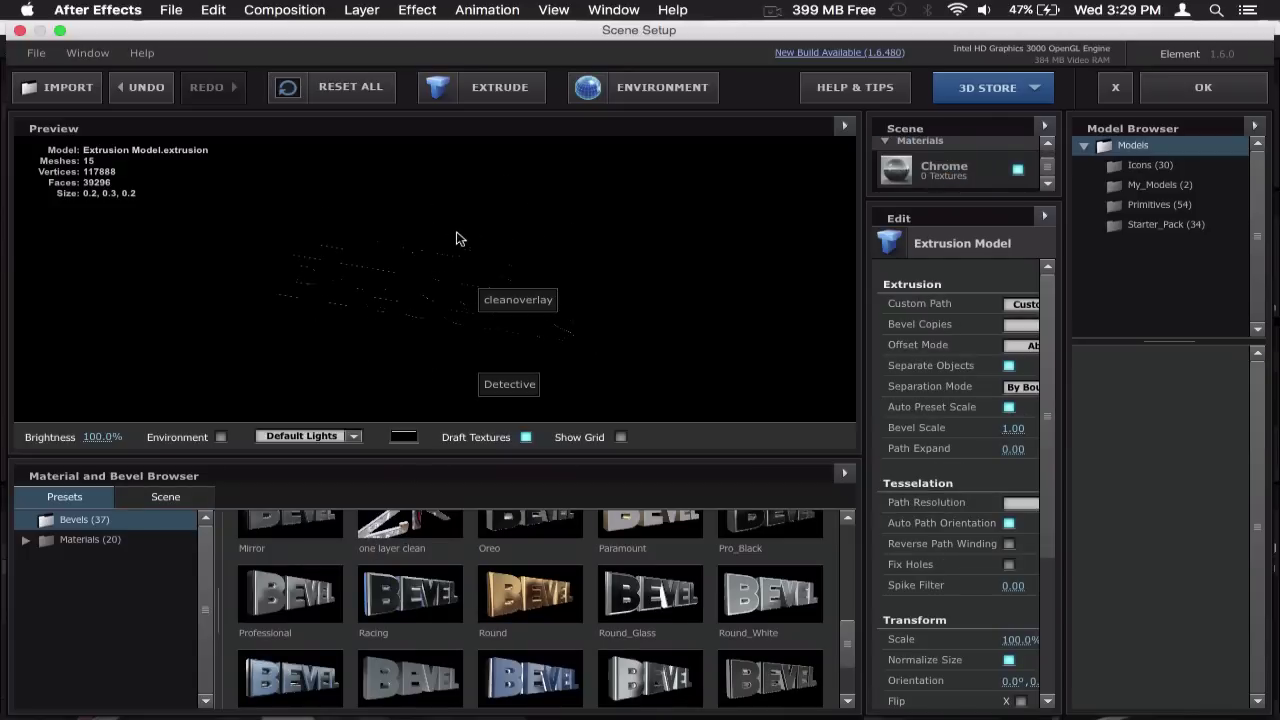
drag(464, 284, 346, 251)
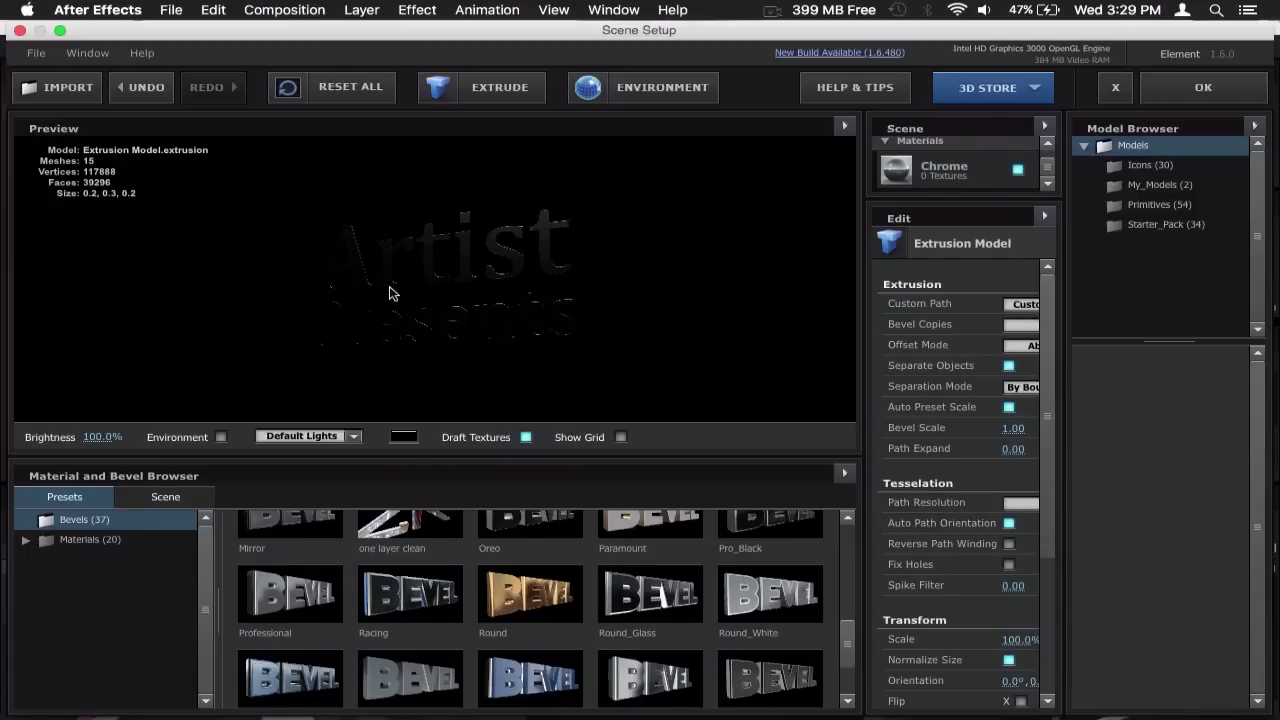
drag(435, 222, 479, 275)
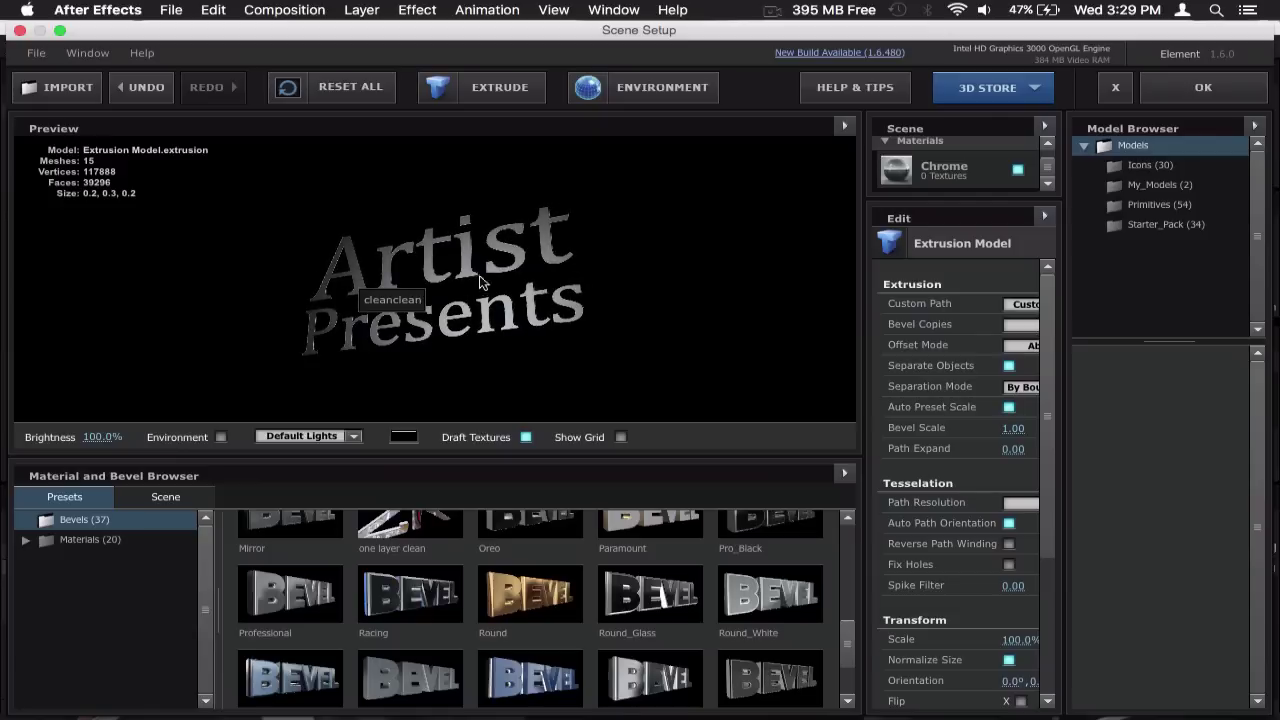
drag(568, 252, 300, 322)
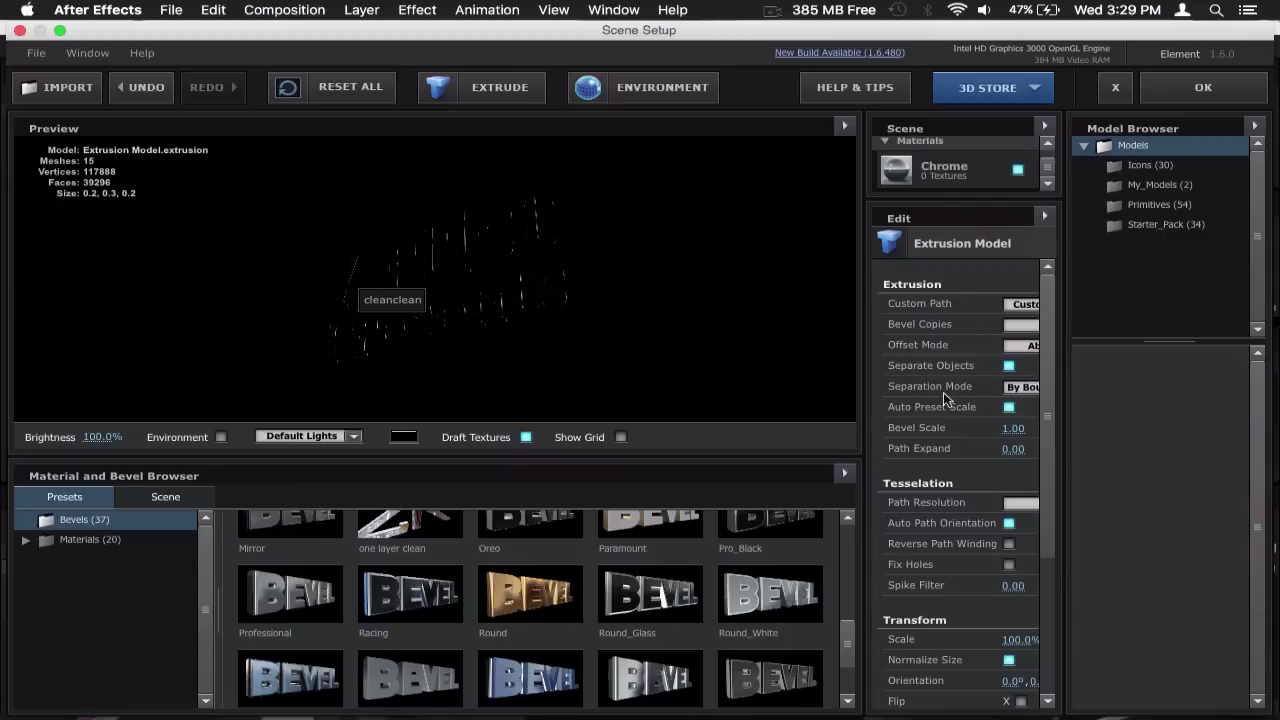
Step: Review the extrusion model's settings and the Chrome material's bevel, texture, reflection and advanced settings
scroll(943, 395, down, 5)
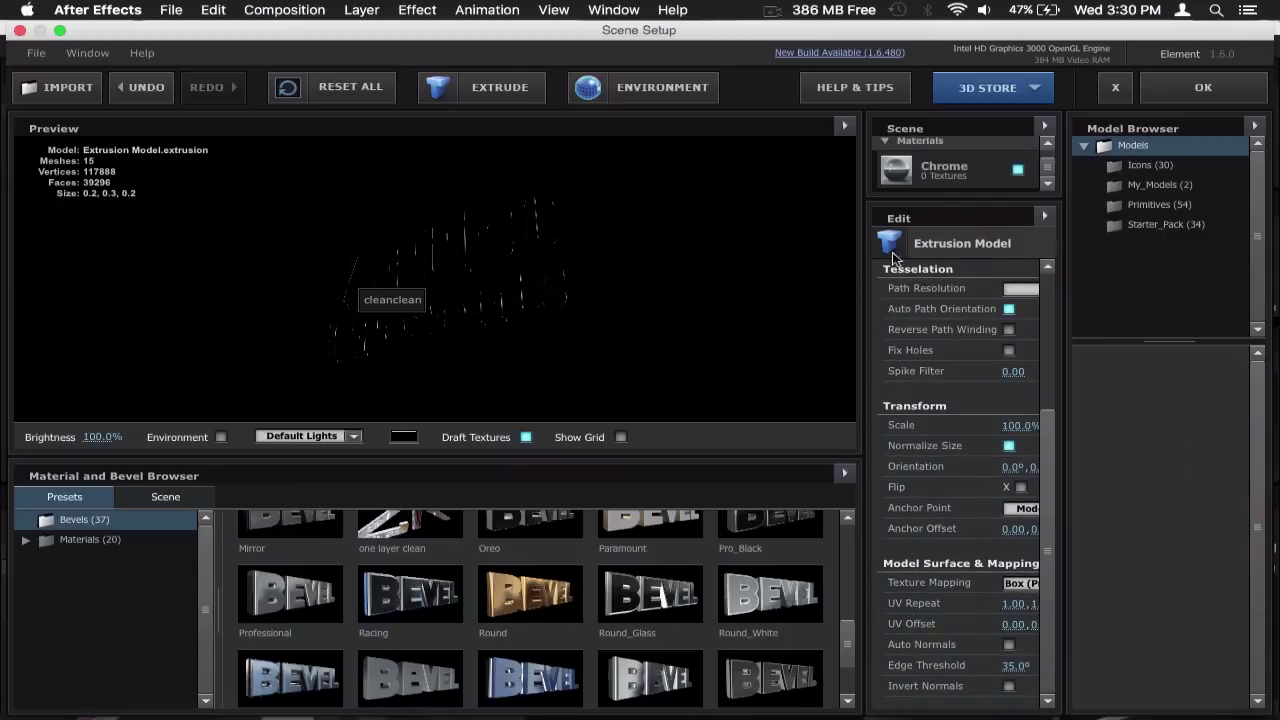
drag(860, 254, 805, 255)
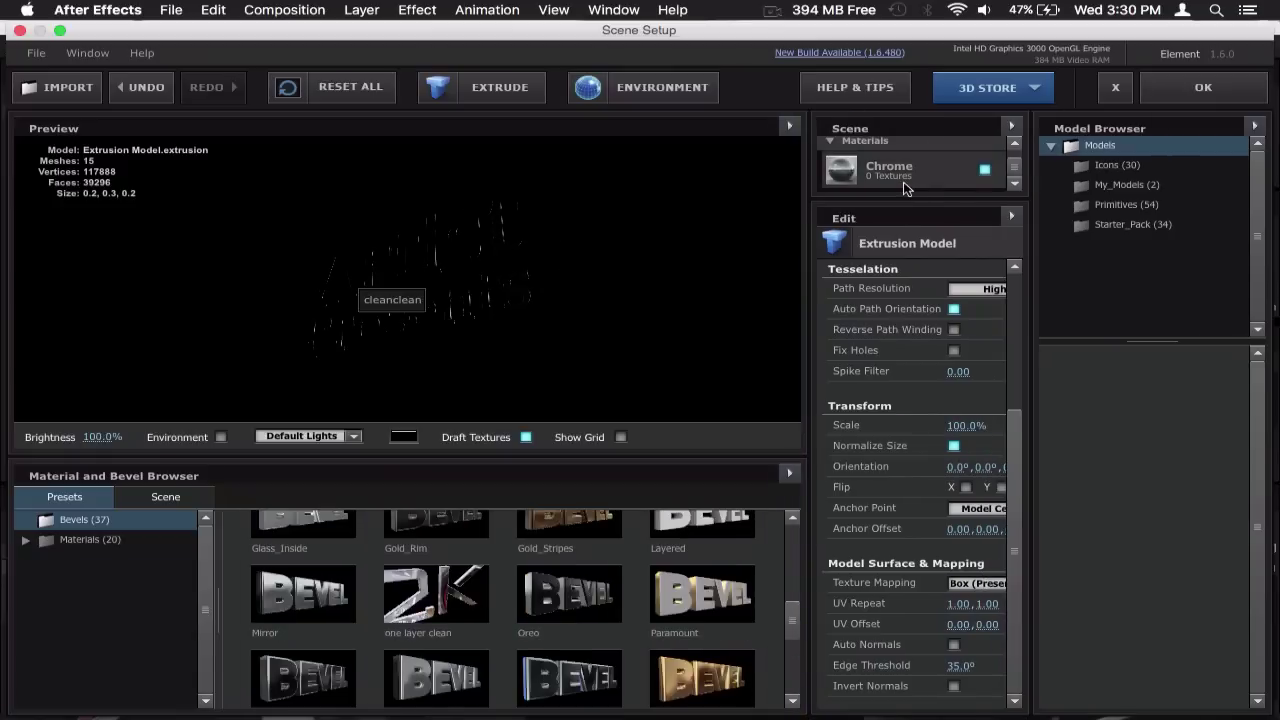
click(903, 175)
click(958, 304)
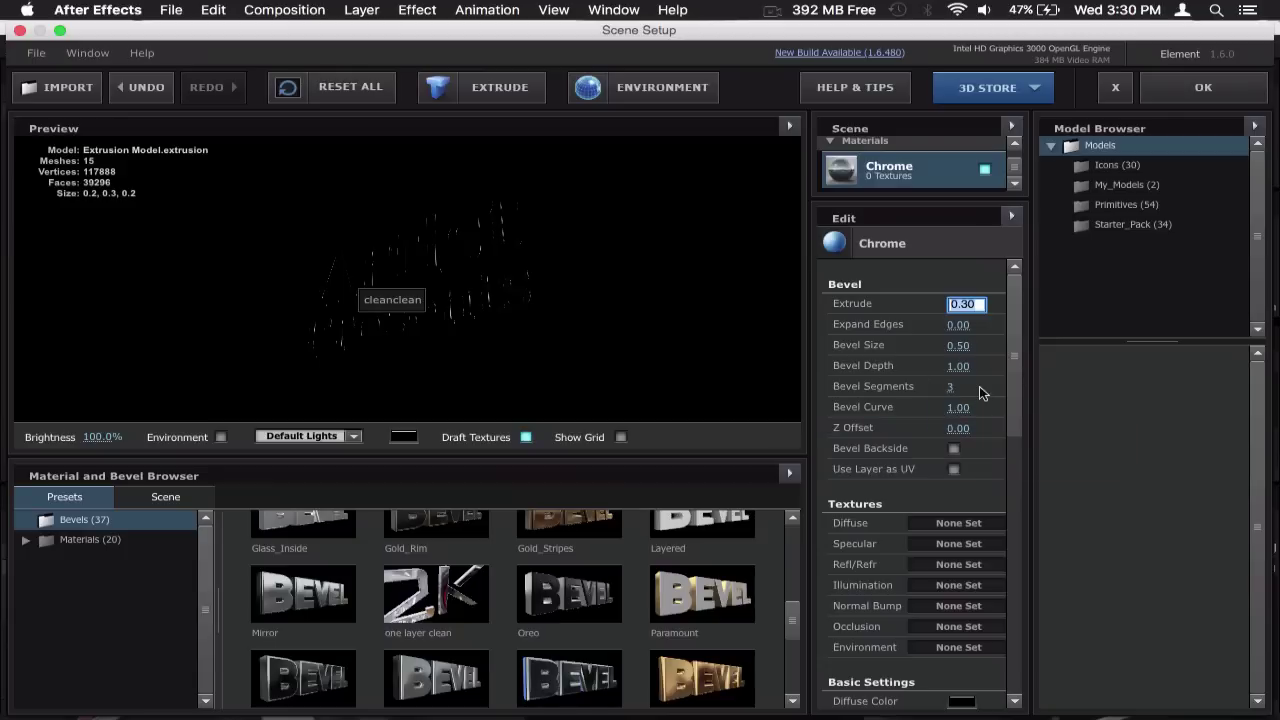
scroll(860, 460, down, 10)
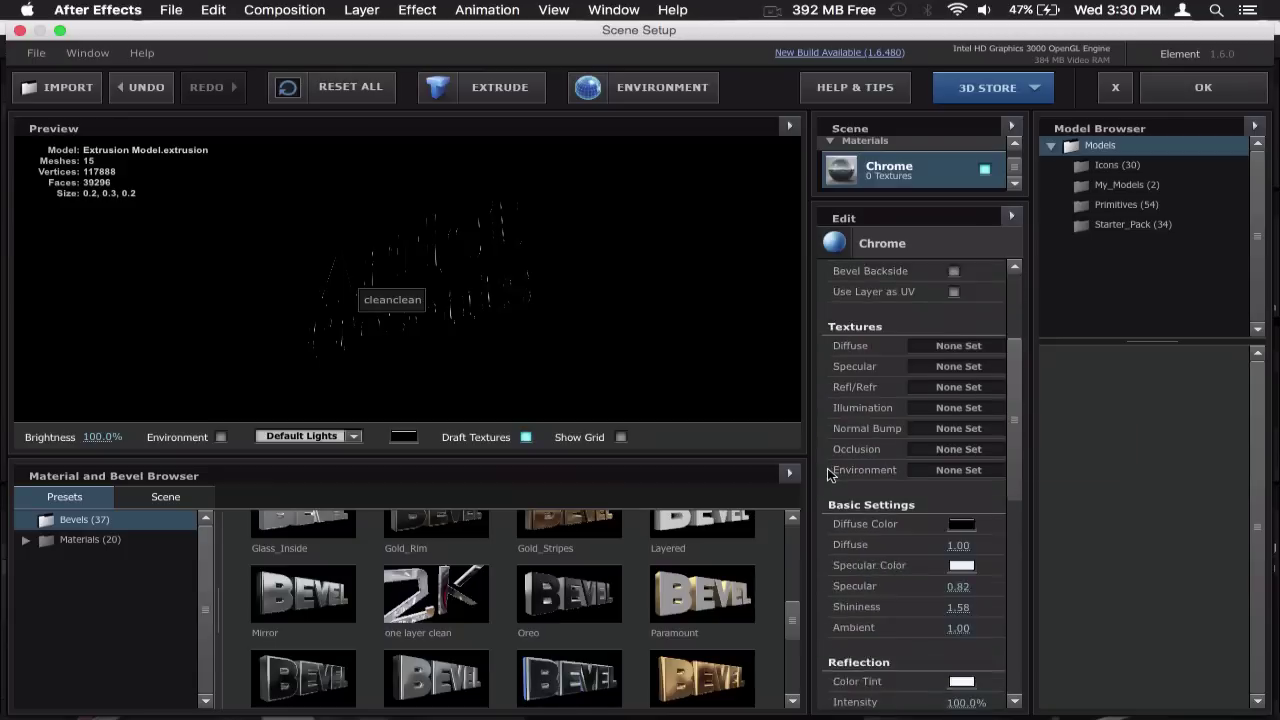
scroll(910, 405, up, 1)
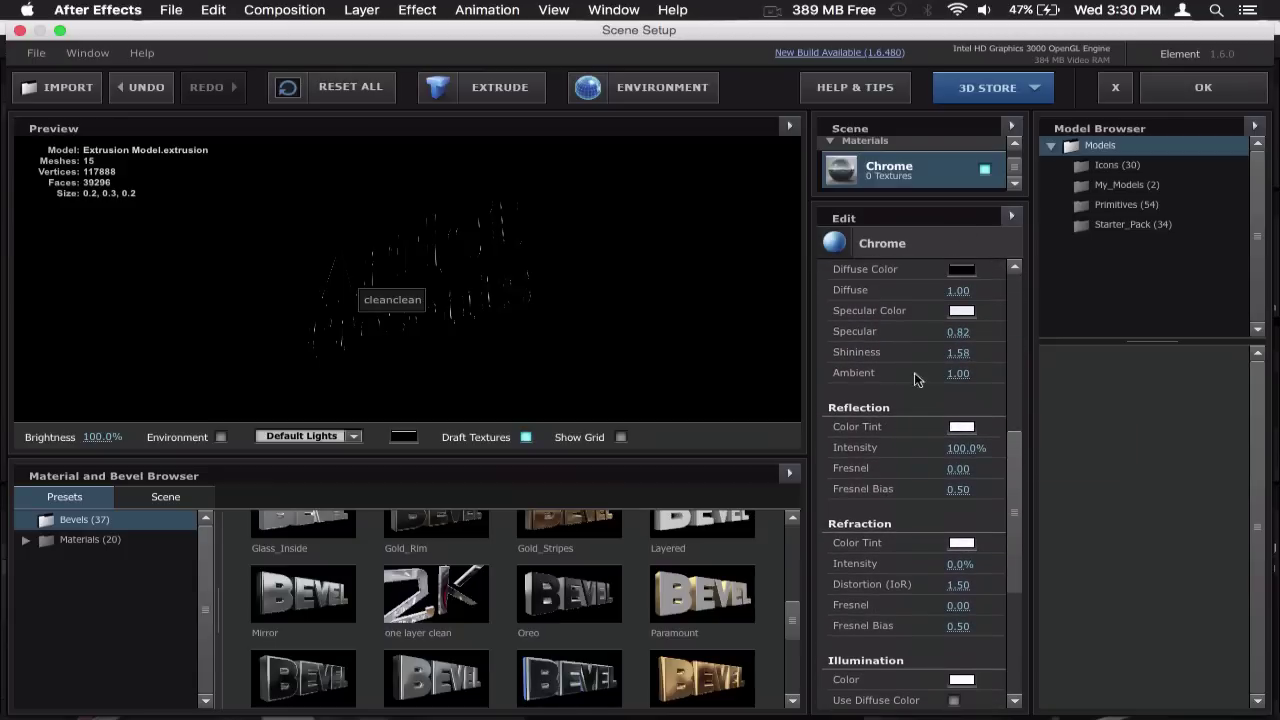
scroll(918, 511, up, 2)
scroll(918, 511, down, 7)
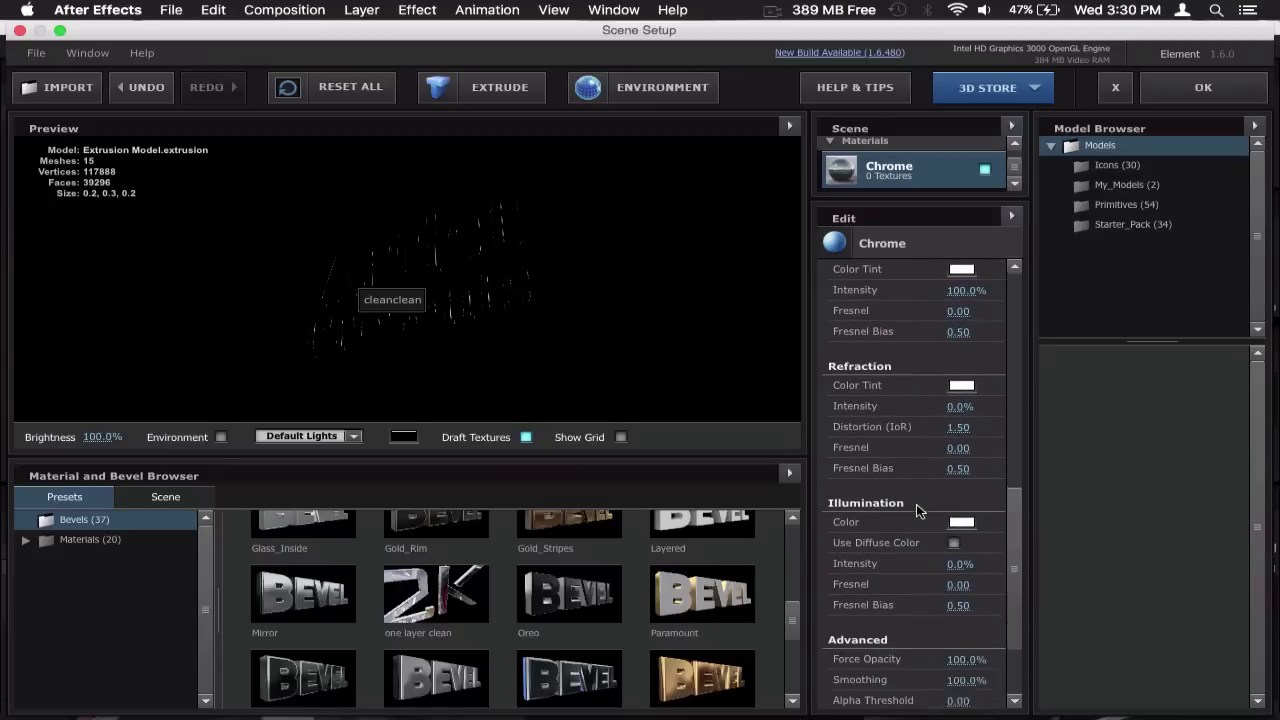
scroll(918, 511, down, 3)
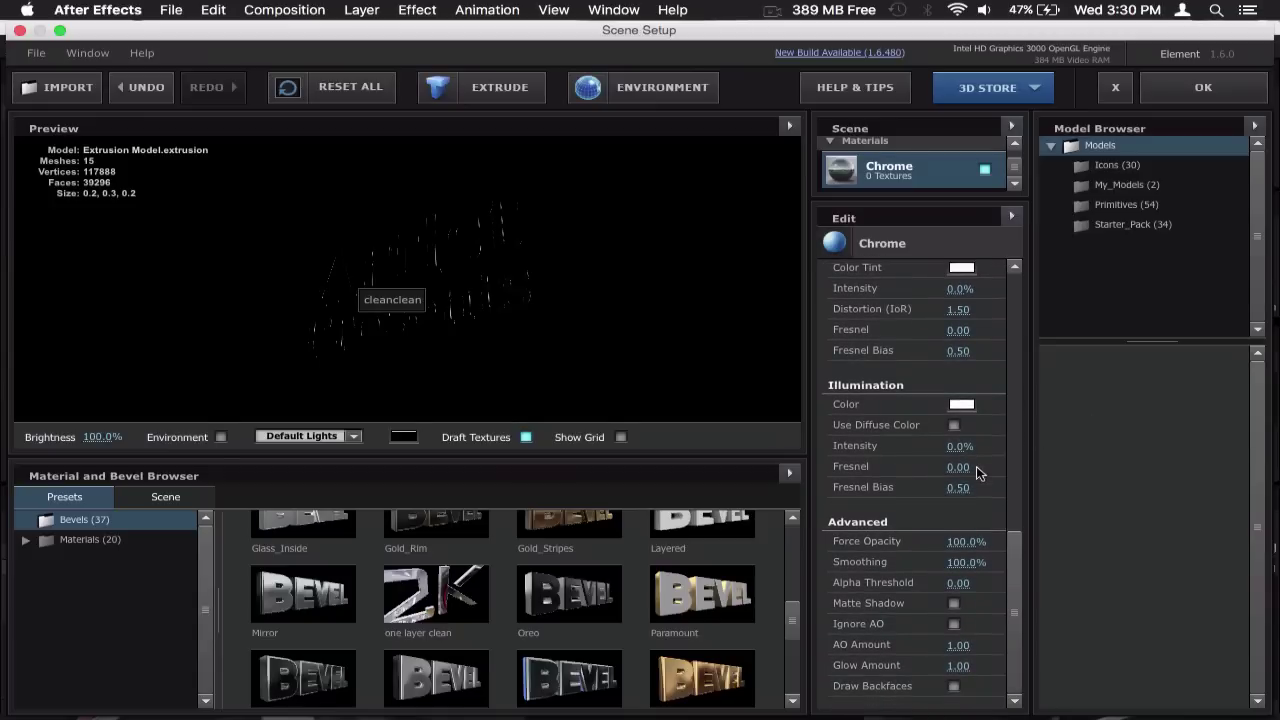
scroll(992, 448, up, 10)
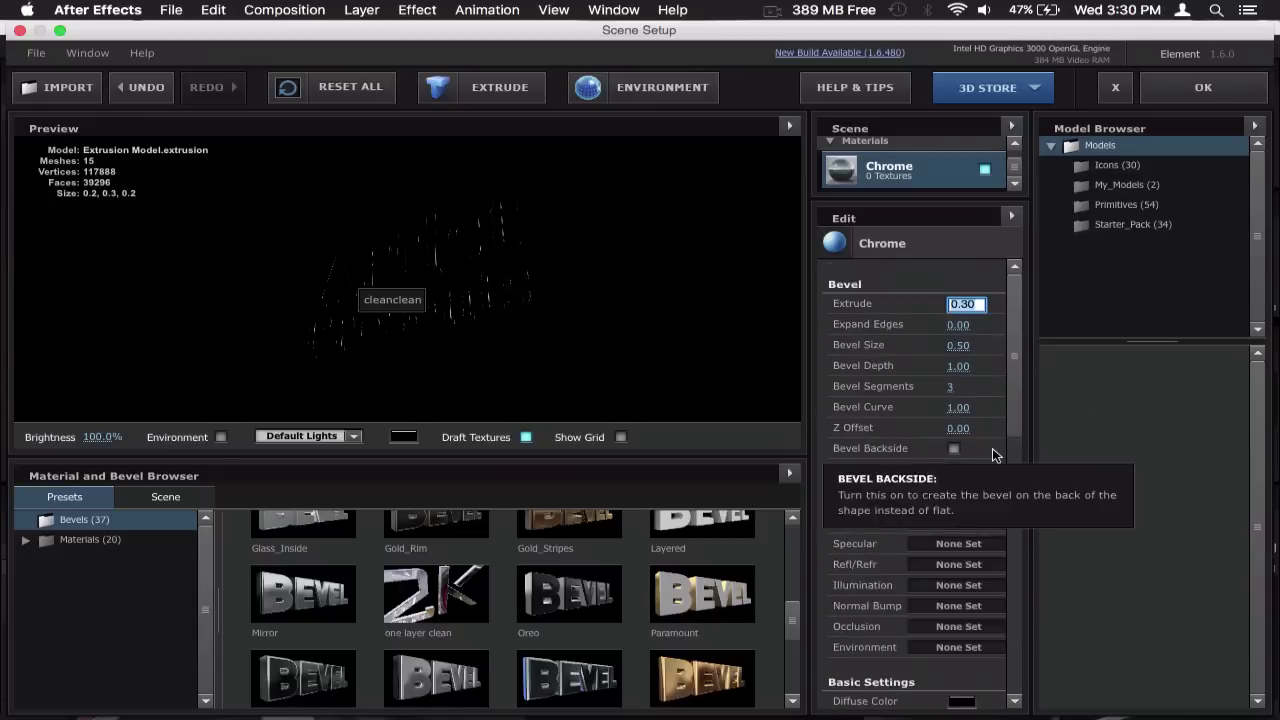
Step: Accept the Element scene setup and scrub the composition to 0;00;05;13 to check the title
click(1203, 88)
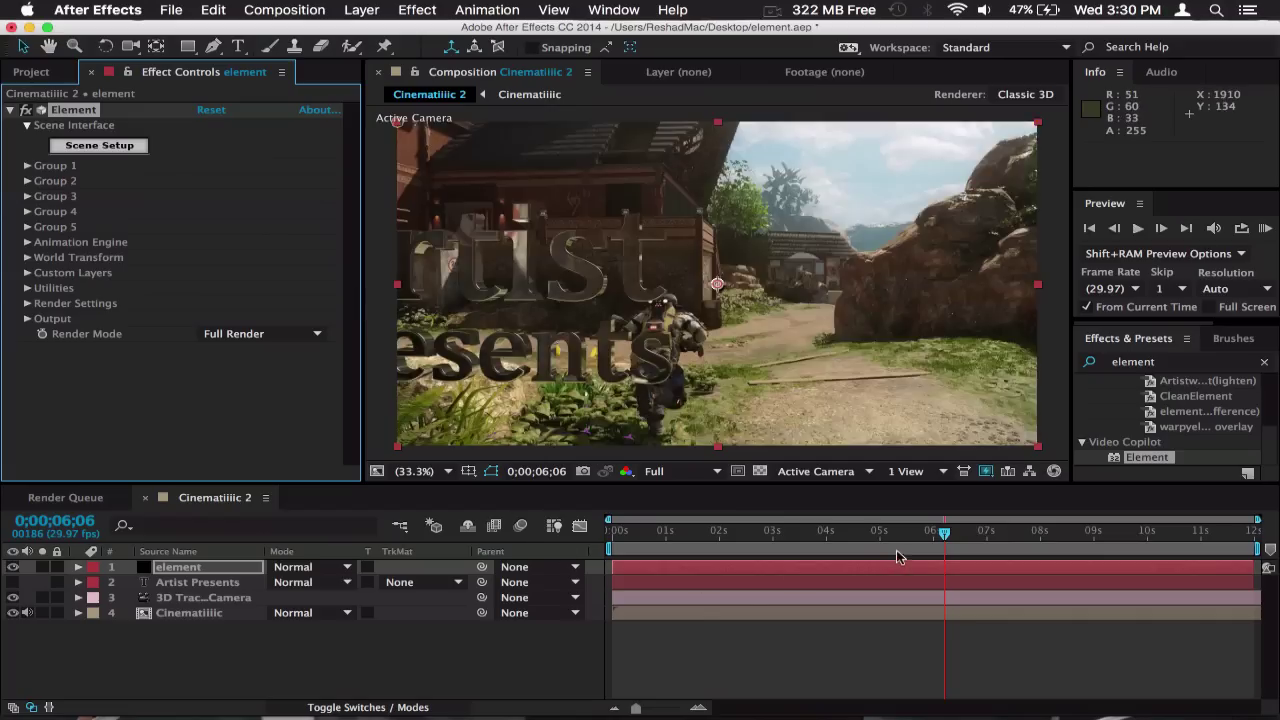
click(884, 542)
mouse_move(888, 545)
mouse_down()
mouse_move(926, 545)
mouse_move(903, 546)
mouse_up()
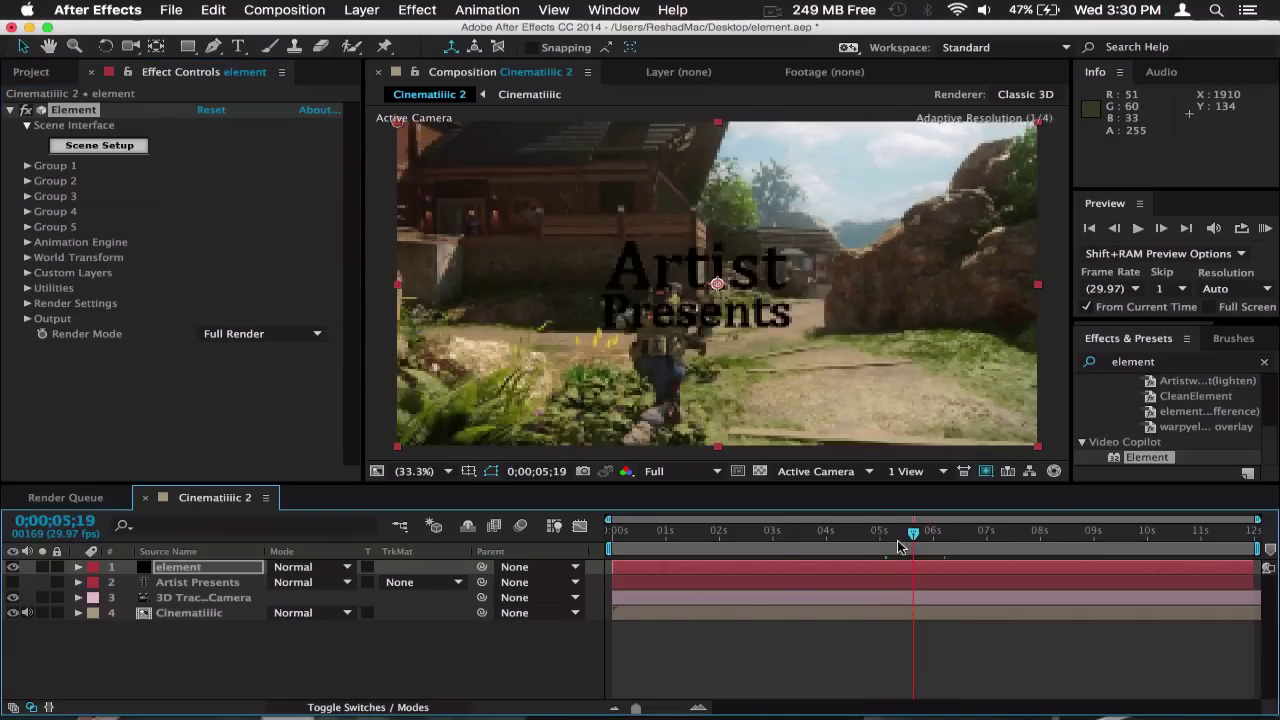
Step: Reveal the Artist Presents layer's transform values and the Group 1 Particle Replicator settings of the element layer
click(168, 582)
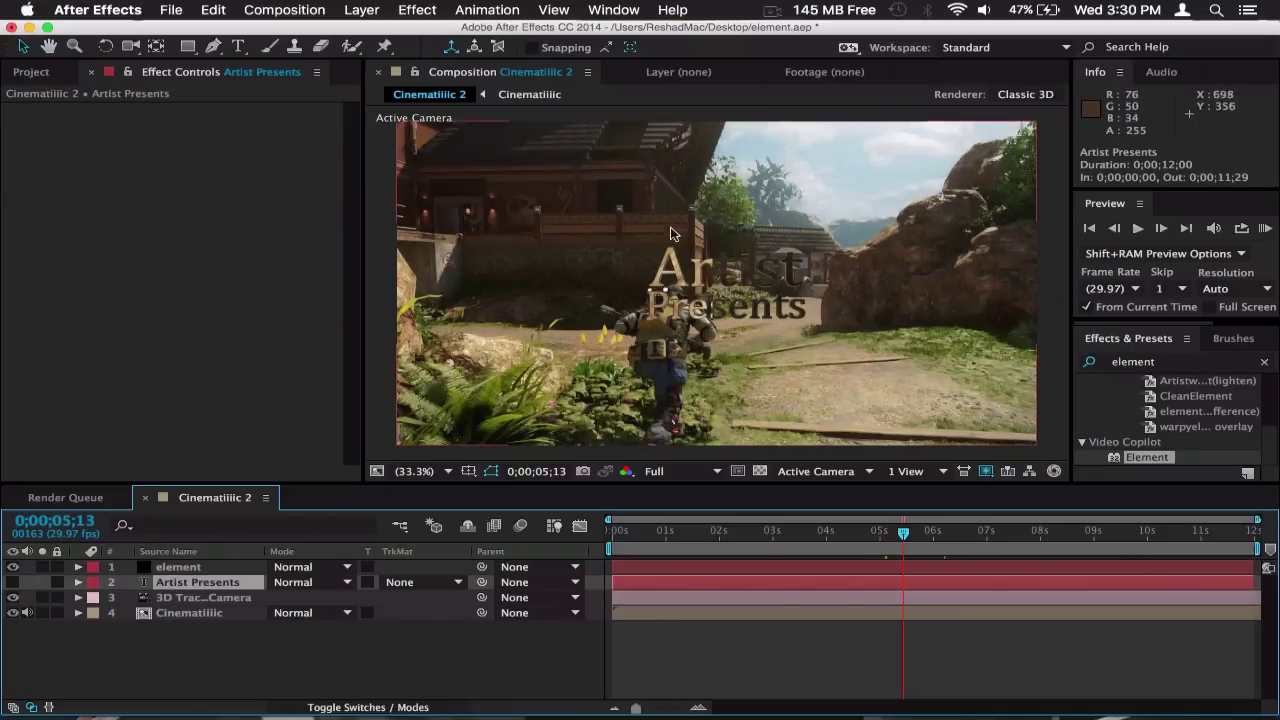
click(78, 582)
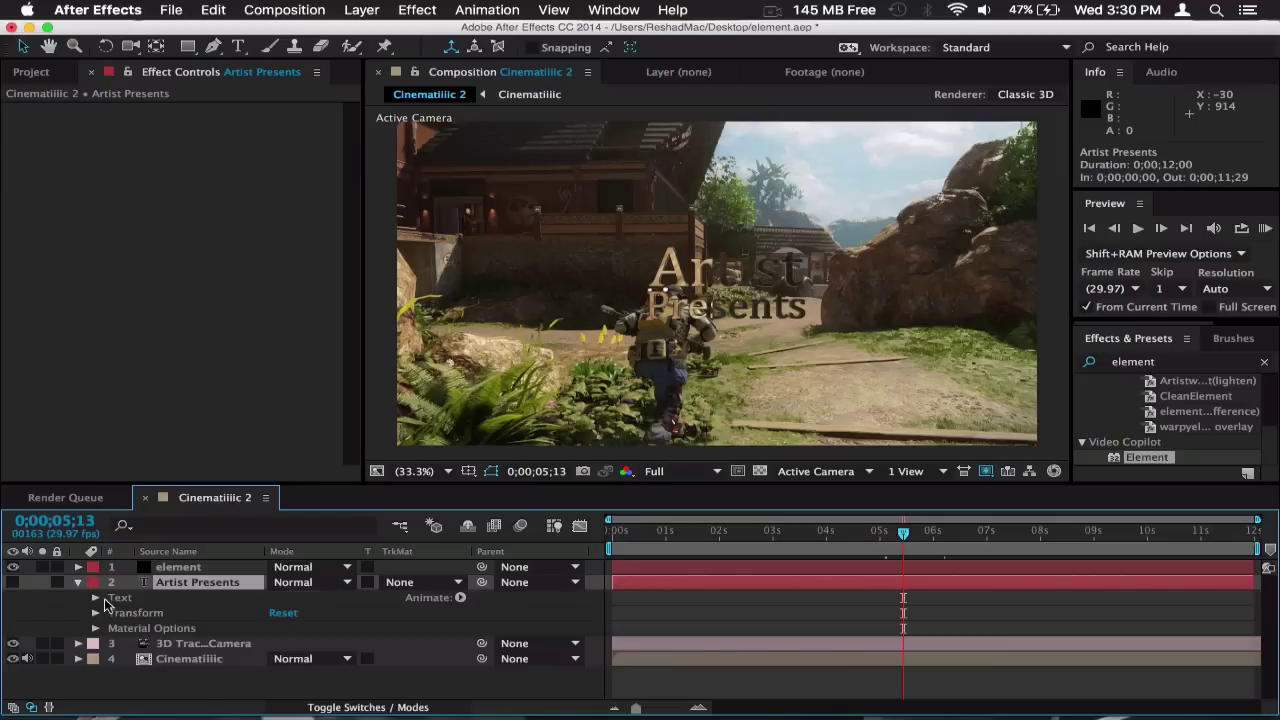
click(95, 612)
scroll(175, 600, up, 2)
click(178, 567)
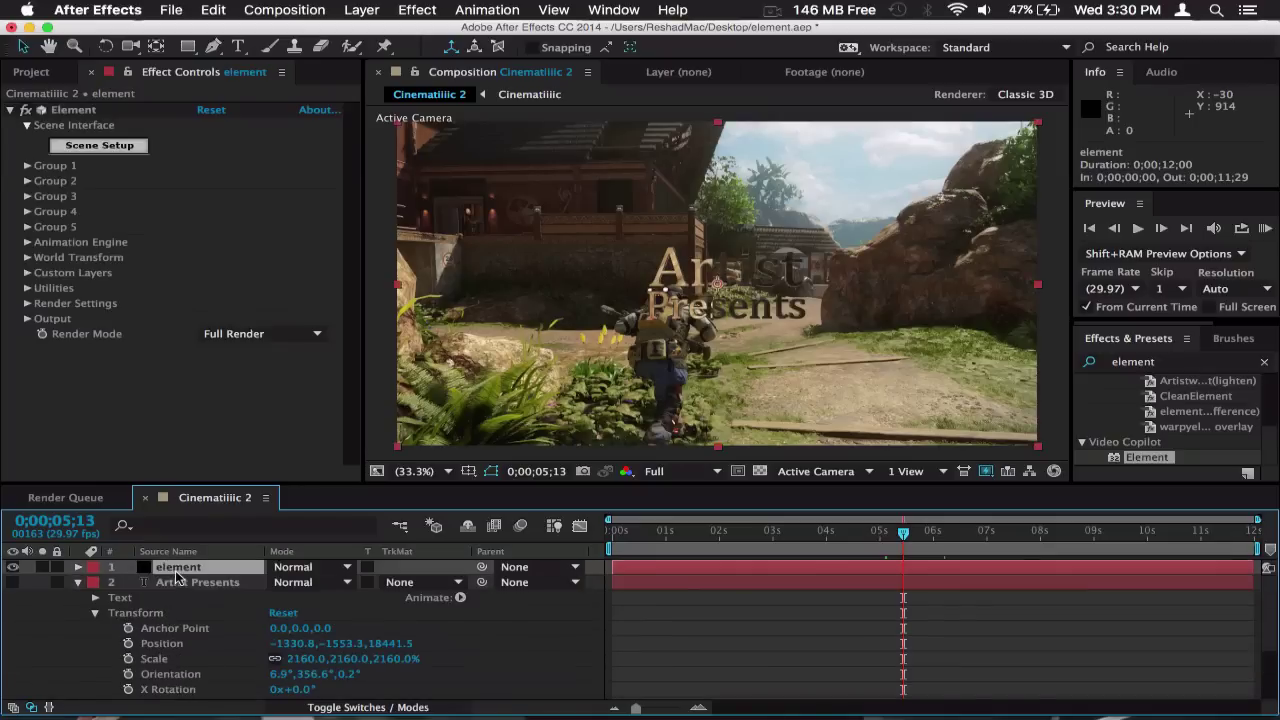
scroll(195, 660, down, 1)
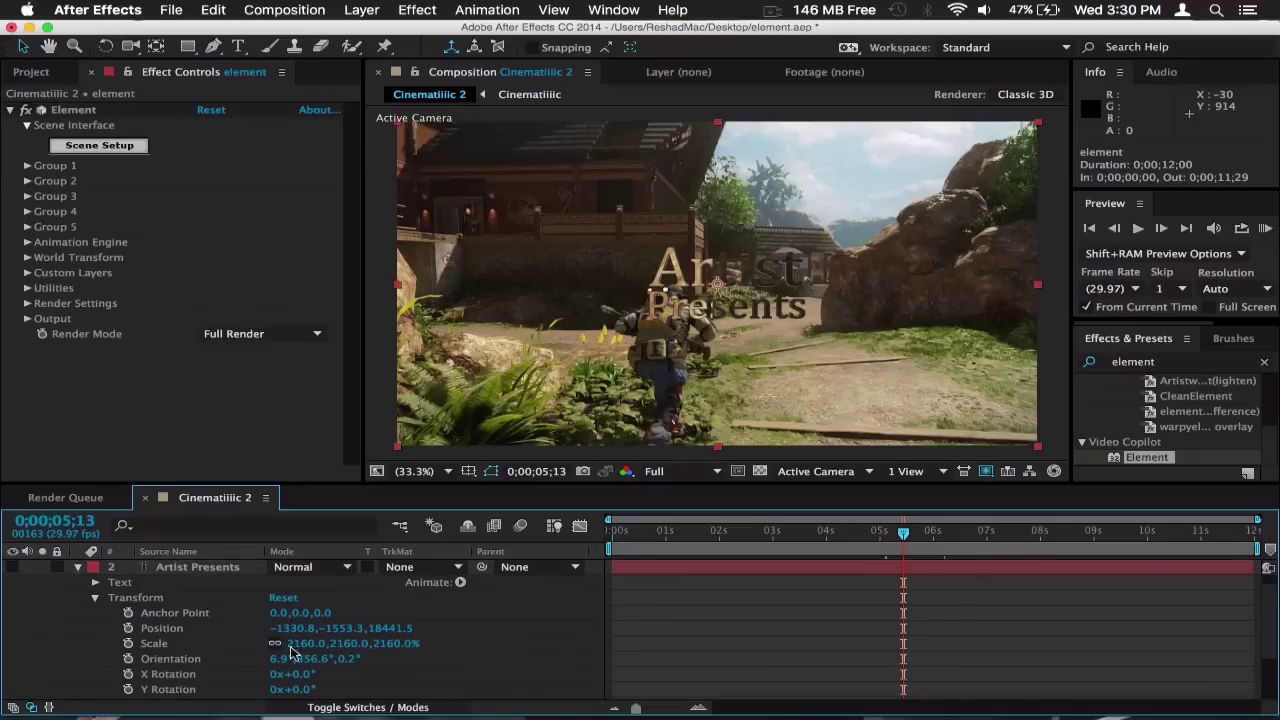
click(27, 166)
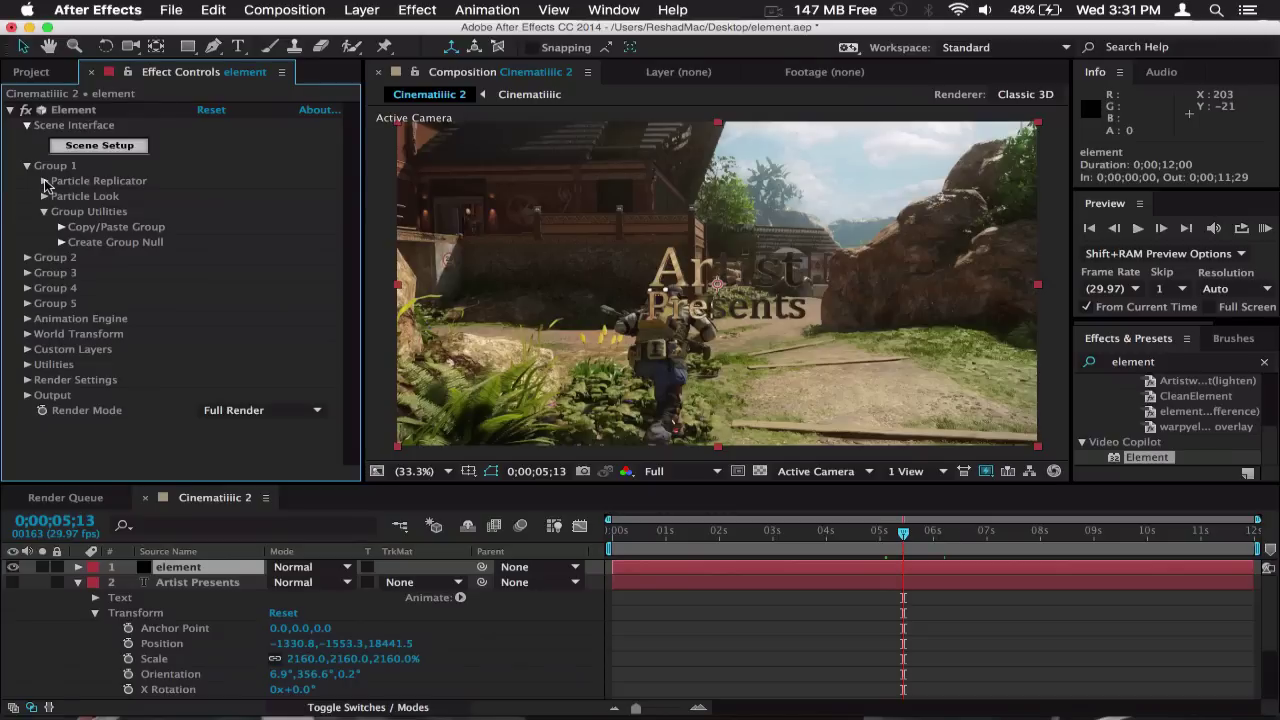
click(44, 181)
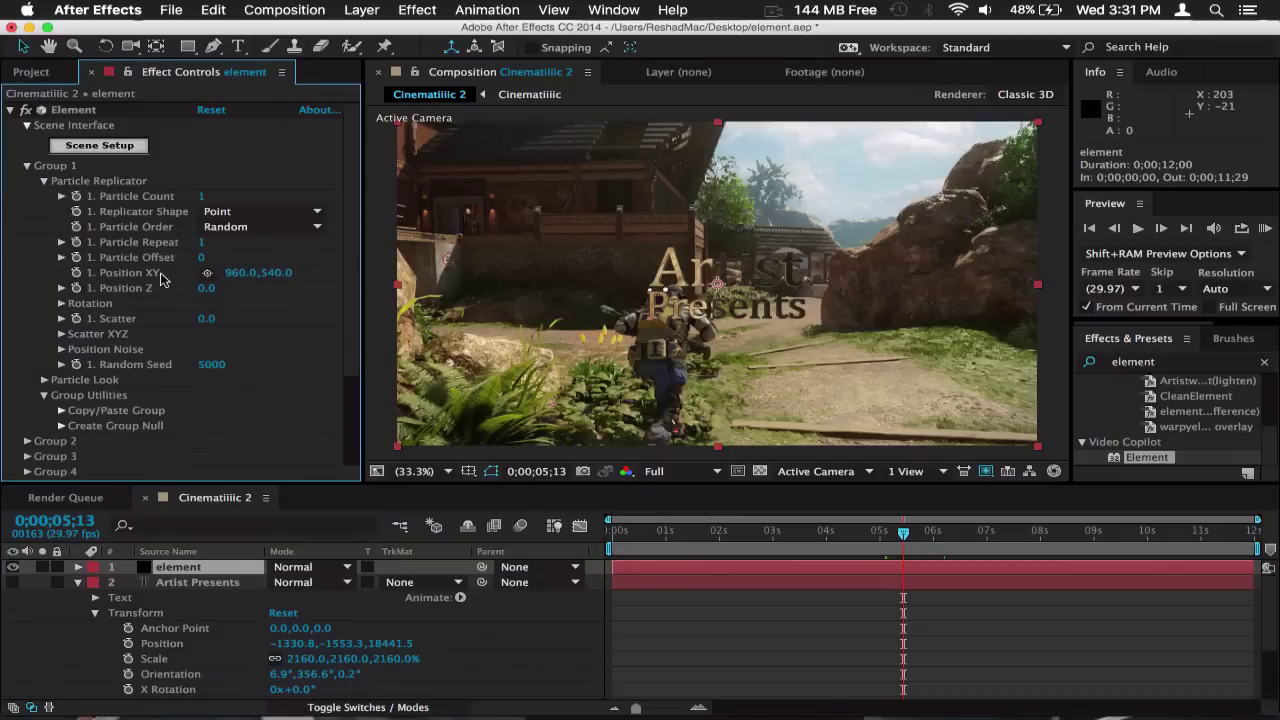
Step: Copy the text layer's X and Y position, -1330.8 and -1553.3, into Element's Group 1 Position XY
click(295, 643)
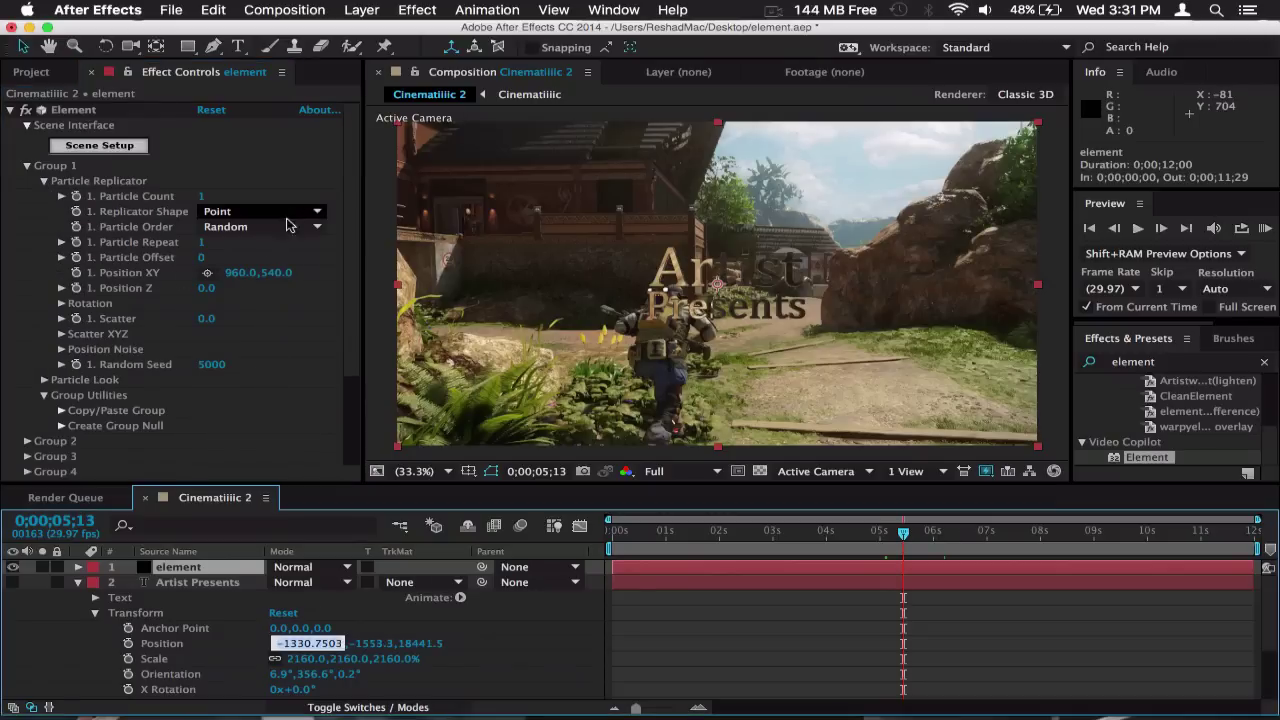
click(215, 657)
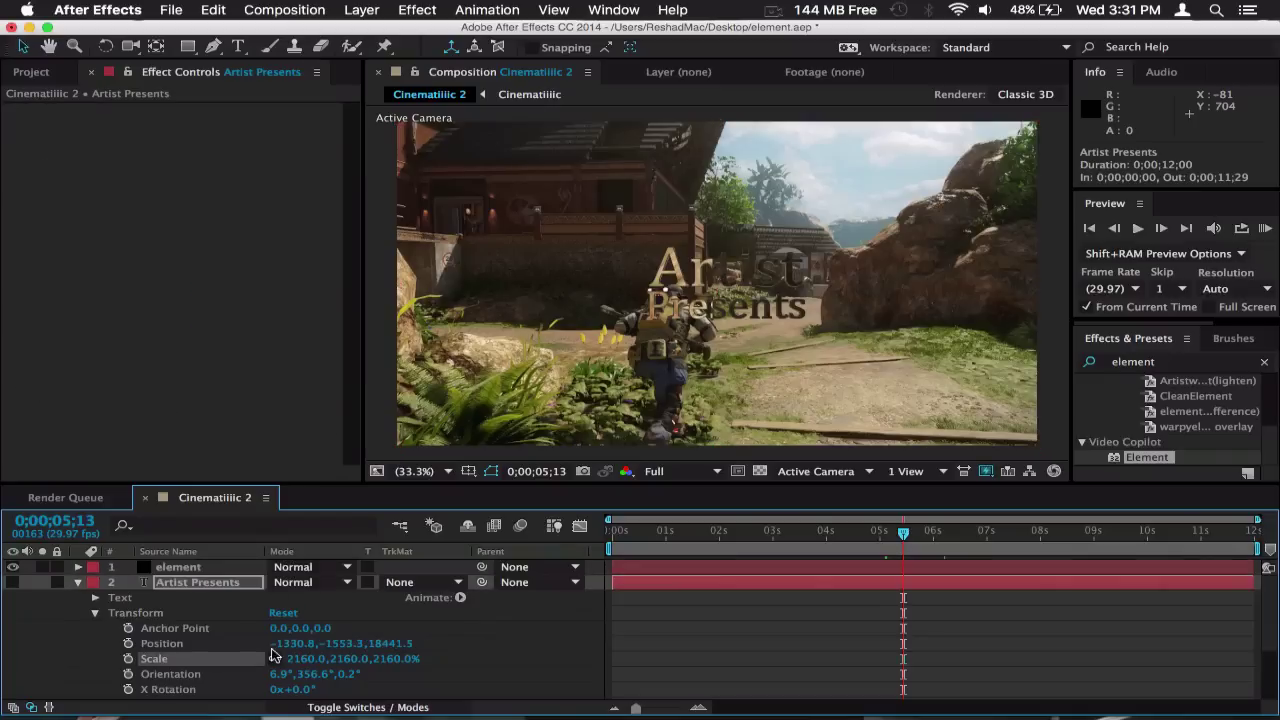
click(216, 568)
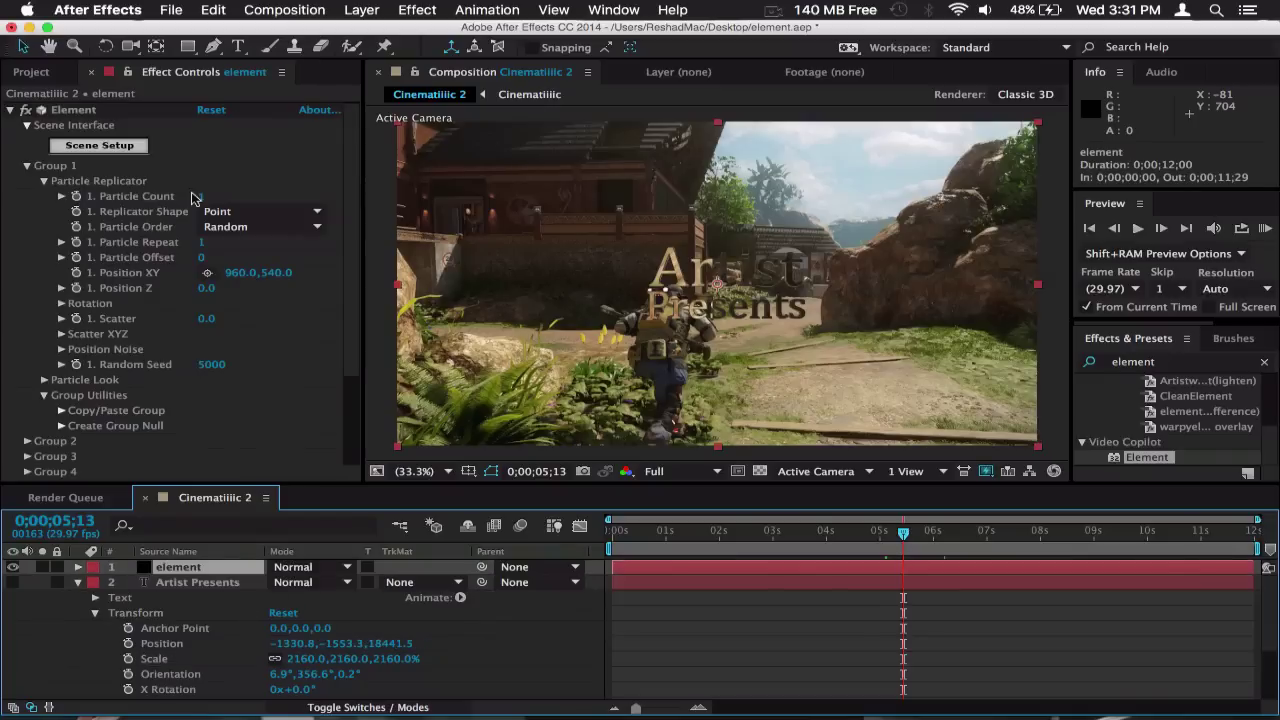
click(243, 273)
key(super+v)
click(349, 644)
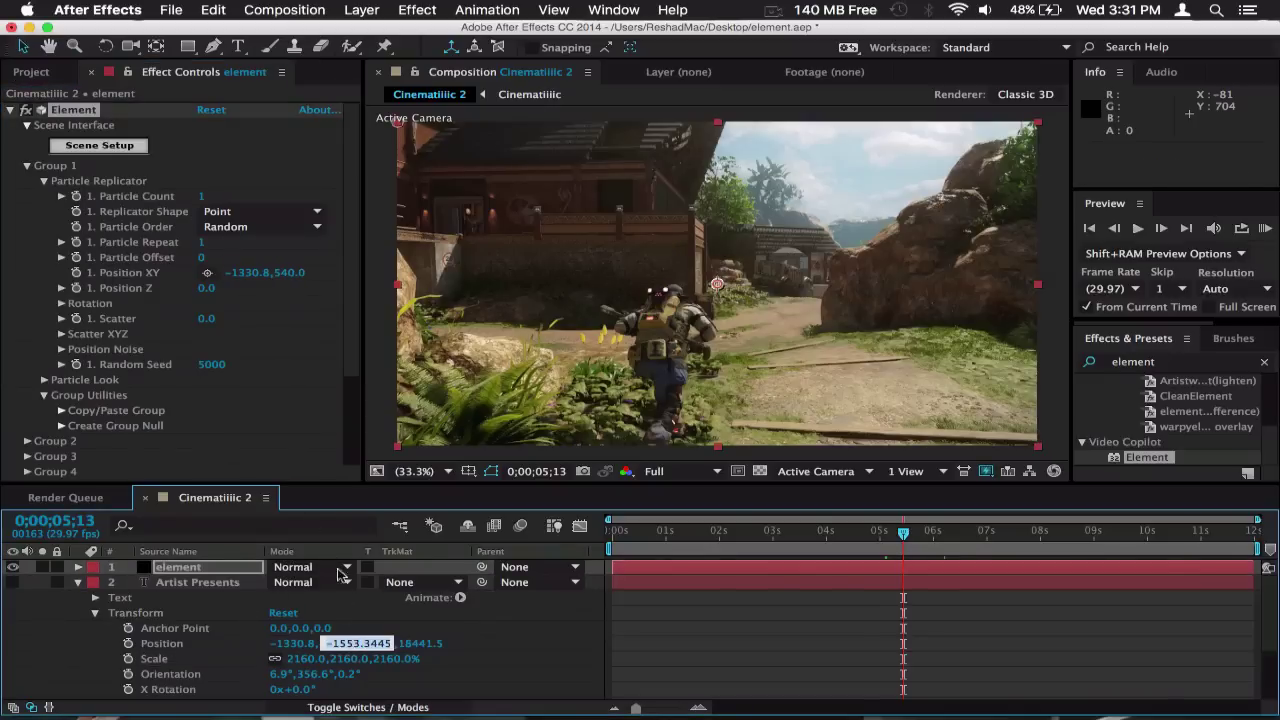
key(ctrl+c)
click(288, 273)
key(ctrl+v)
Step: Copy the text layer's Z position, 18441.5, into Element's Group 1 Position Z
click(405, 643)
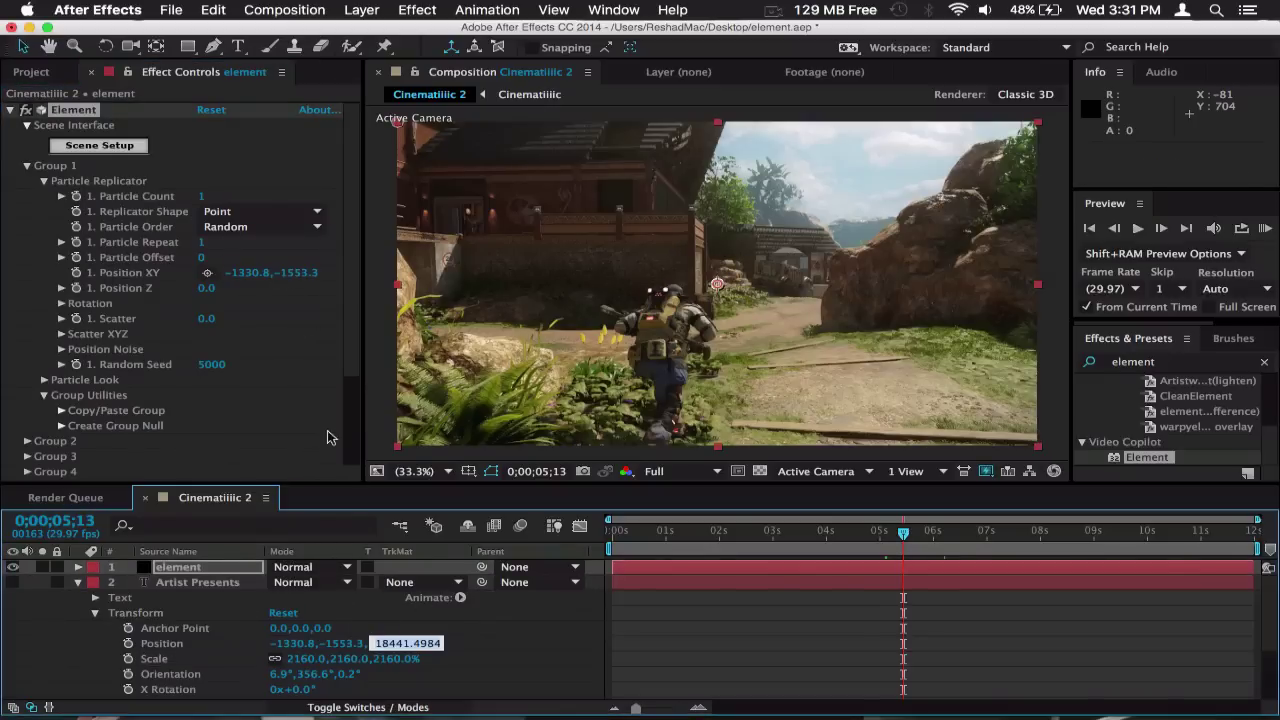
key(ctrl+c)
click(205, 288)
key(ctrl+v)
key(Return)
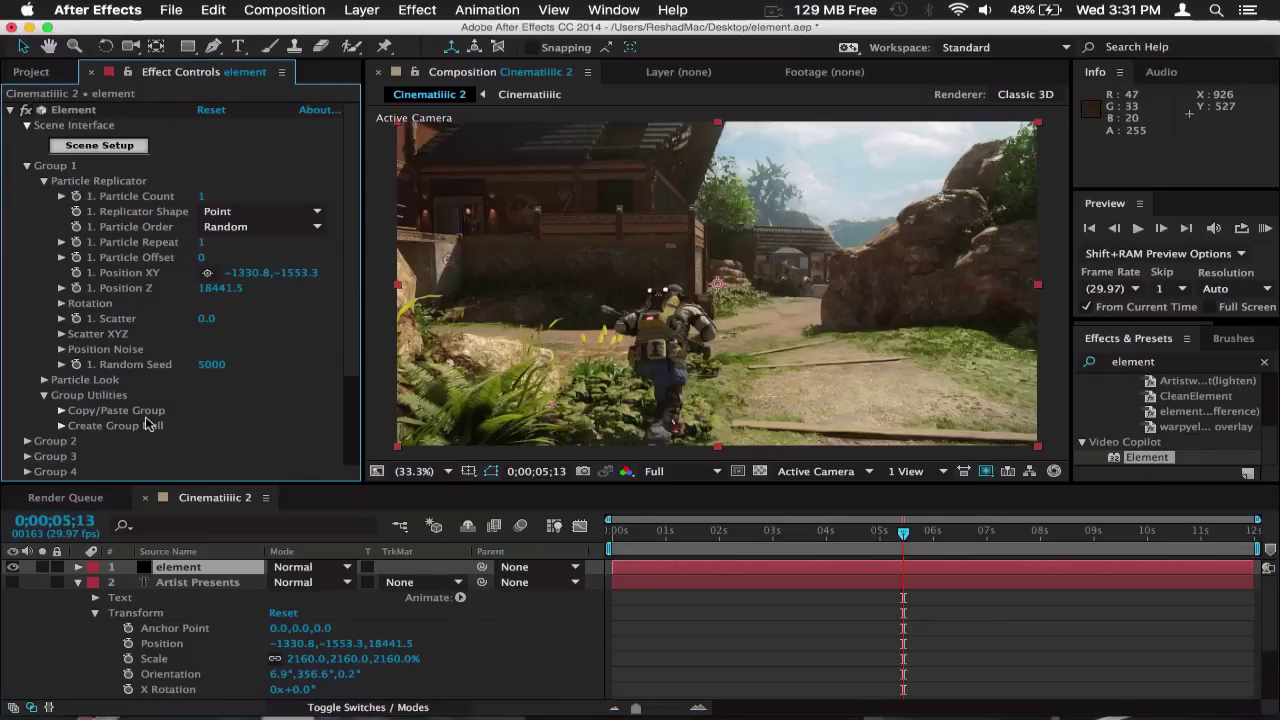
Step: Try a Group 1 Particle Size of 30 in Particle Look, and raise it to 45
scroll(168, 372, down, 3)
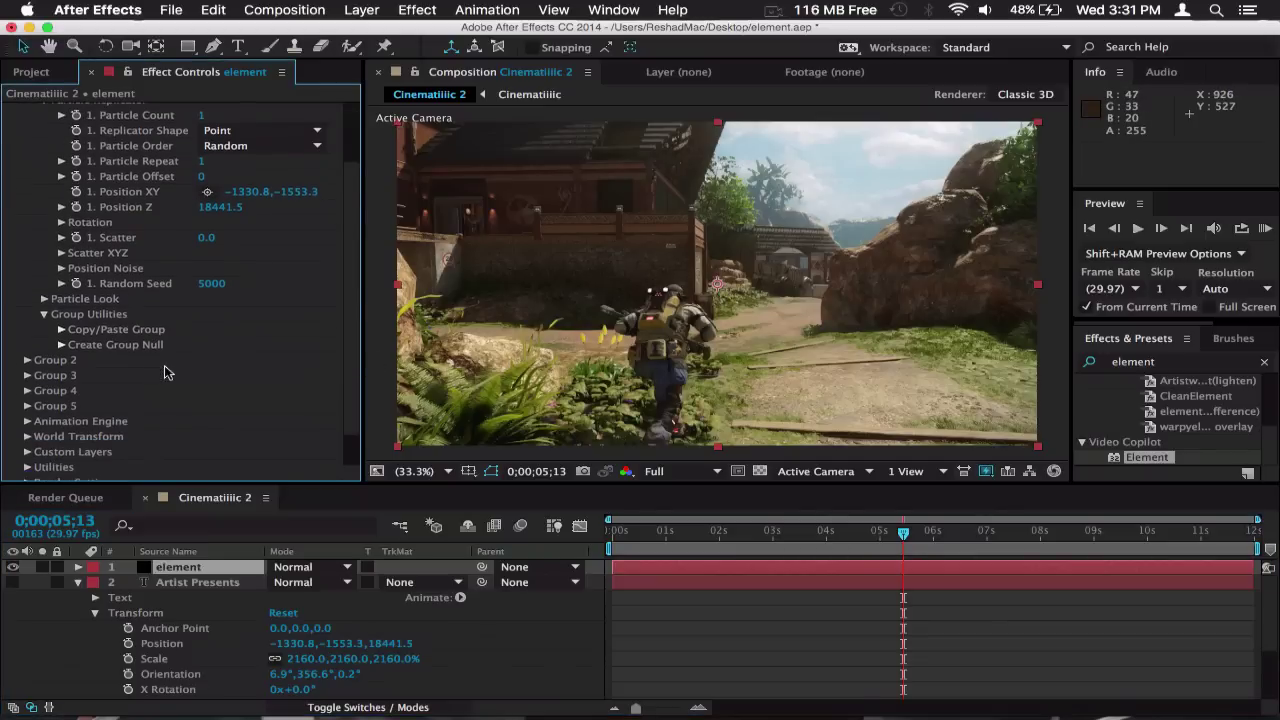
click(44, 299)
click(214, 318)
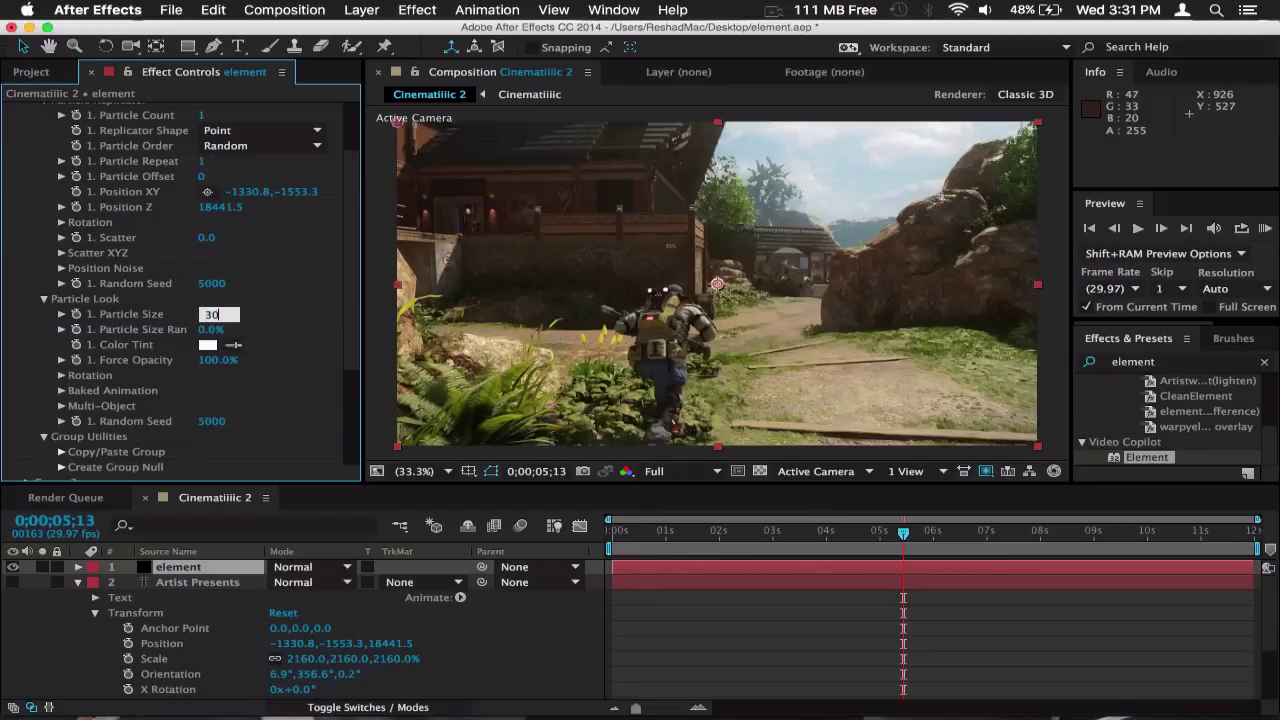
text(30)
key(Return)
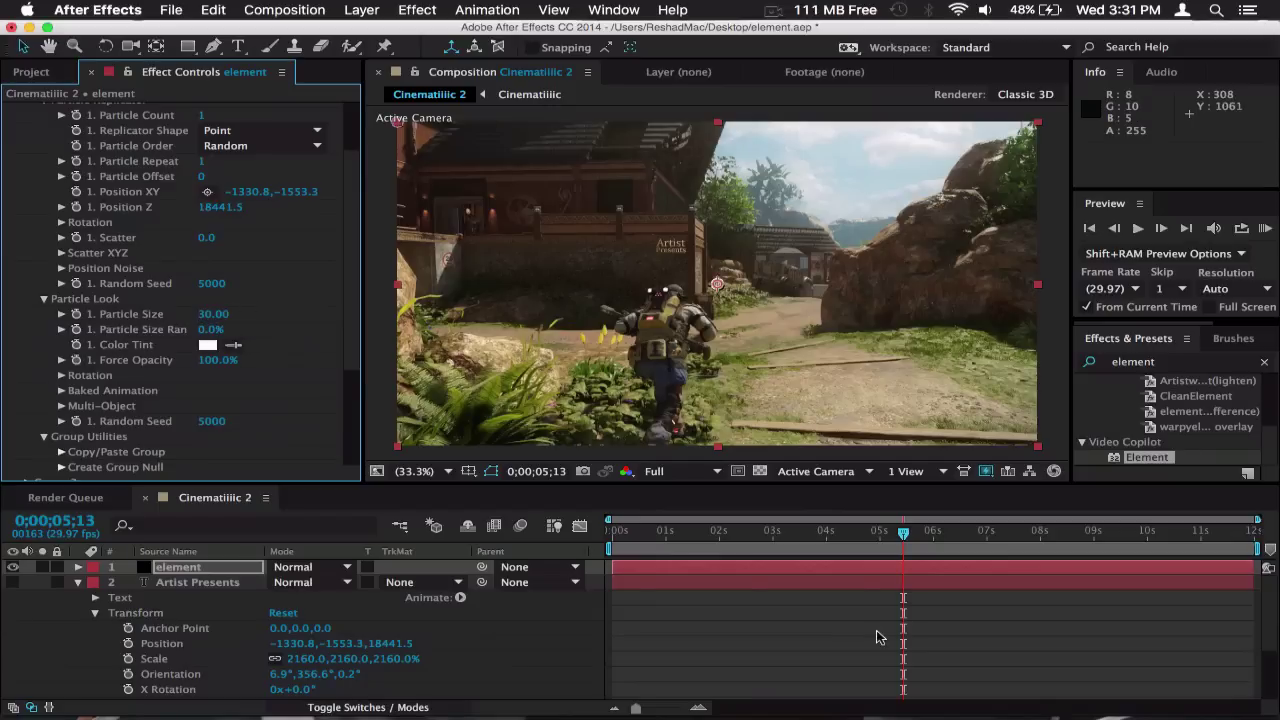
click(209, 316)
text(45)
key(Return)
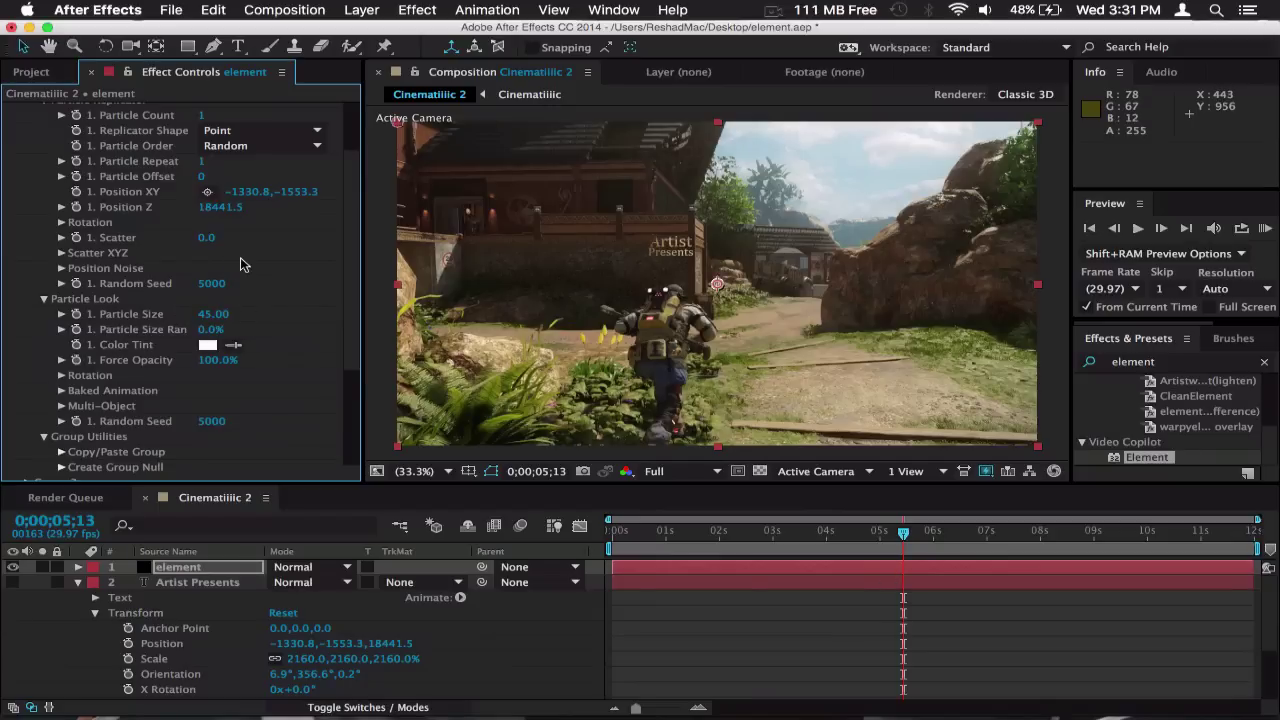
Step: Bring the title forward to Group 1 Position Z 14501.5 and X -868.8, and scrub to 0;00;05;17
scroll(240, 280, up, 3)
drag(218, 290, 36, 287)
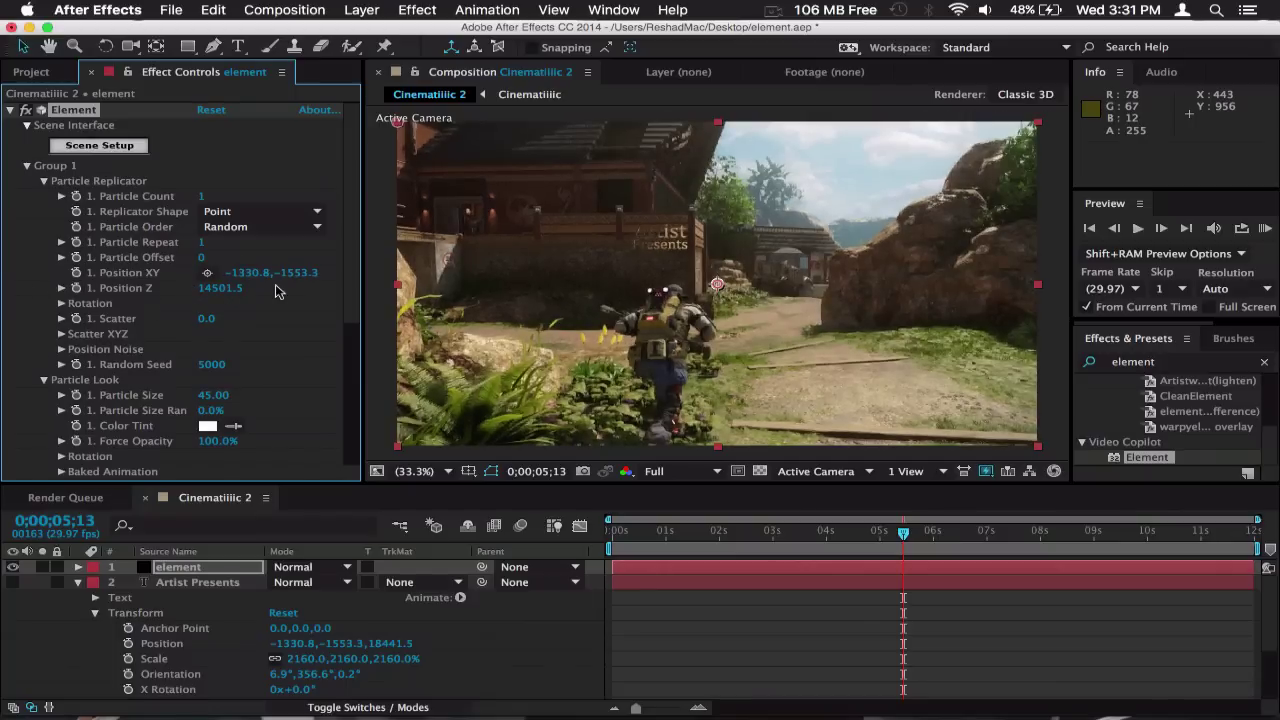
drag(247, 274, 740, 280)
drag(823, 543, 907, 543)
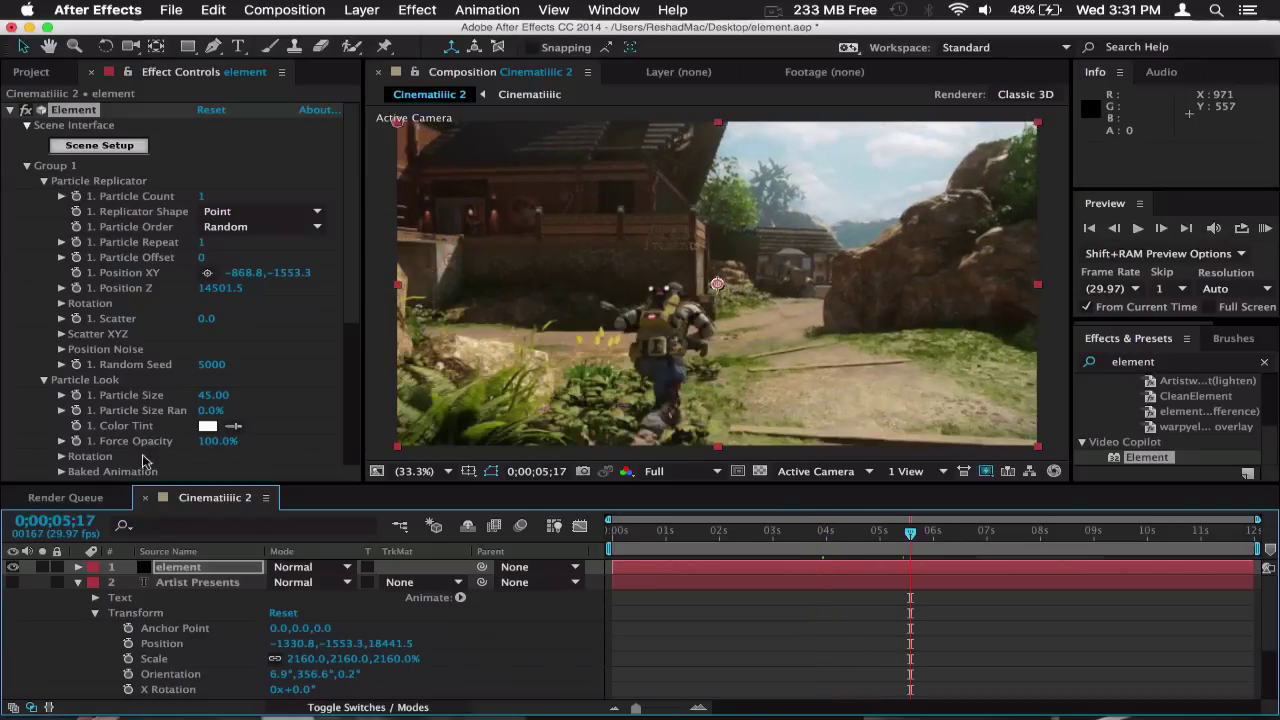
Step: Set the Group 1 Particle Size to 66
click(212, 397)
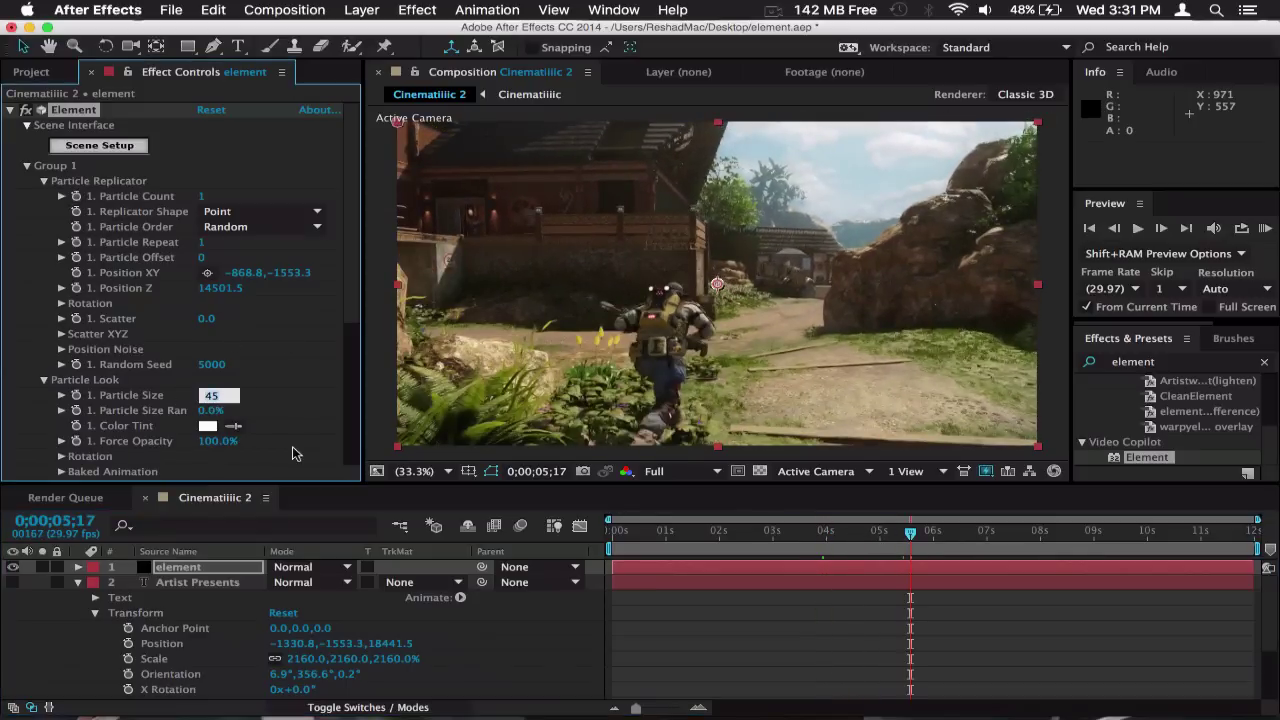
text(6)
key(Return)
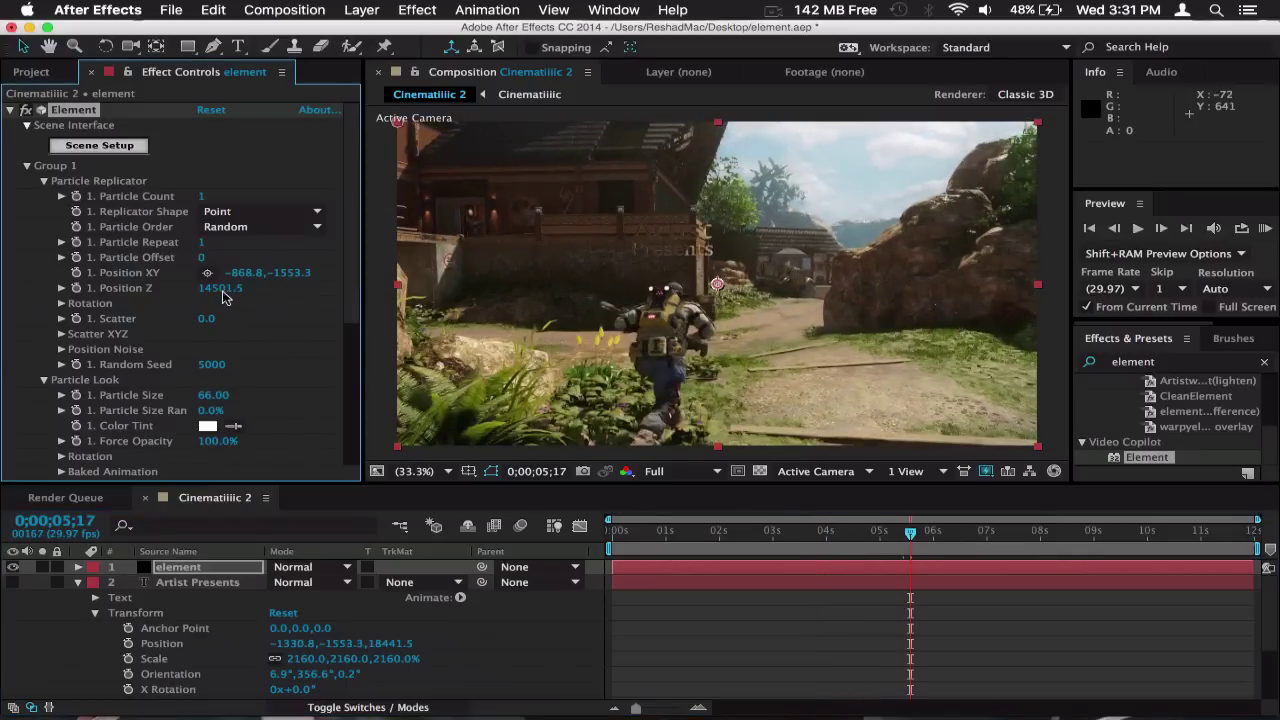
Step: Reposition the title to Group 1 Position XY -407.8, -1101.3 and Z 7511.5, and check the frame at 0;00;04;08
drag(224, 296, 94, 291)
click(207, 273)
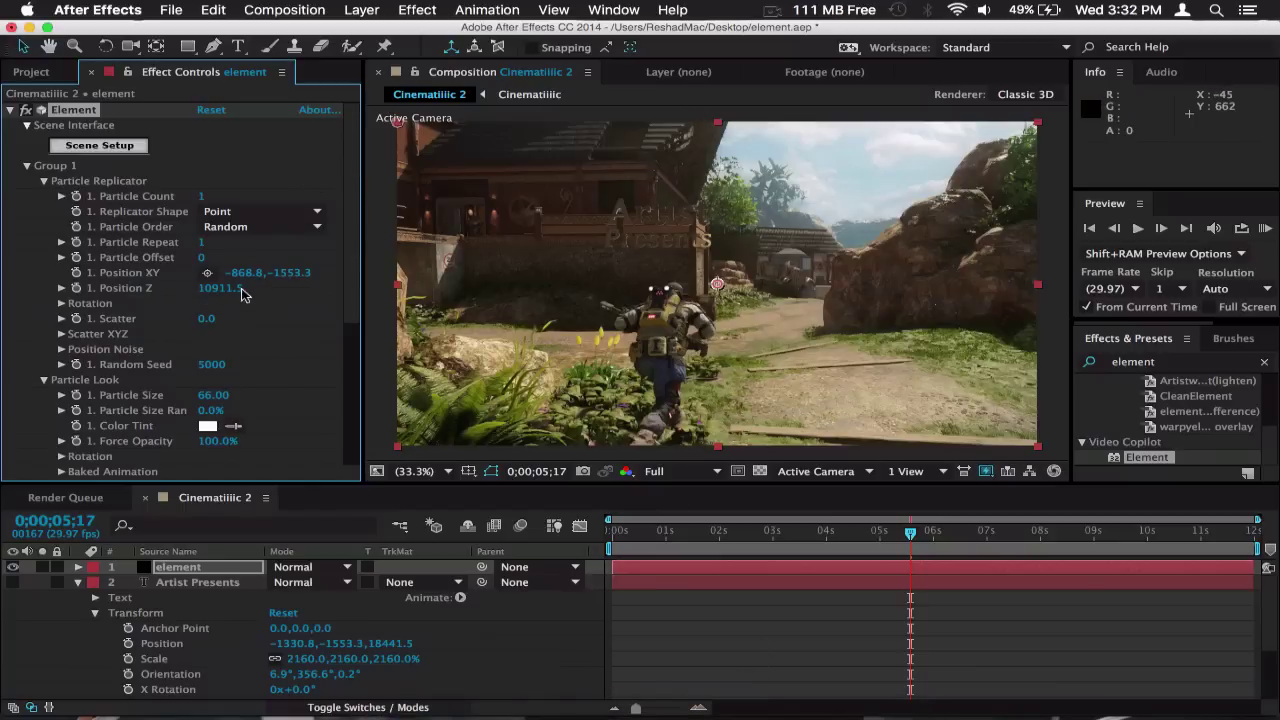
drag(245, 278, 96, 318)
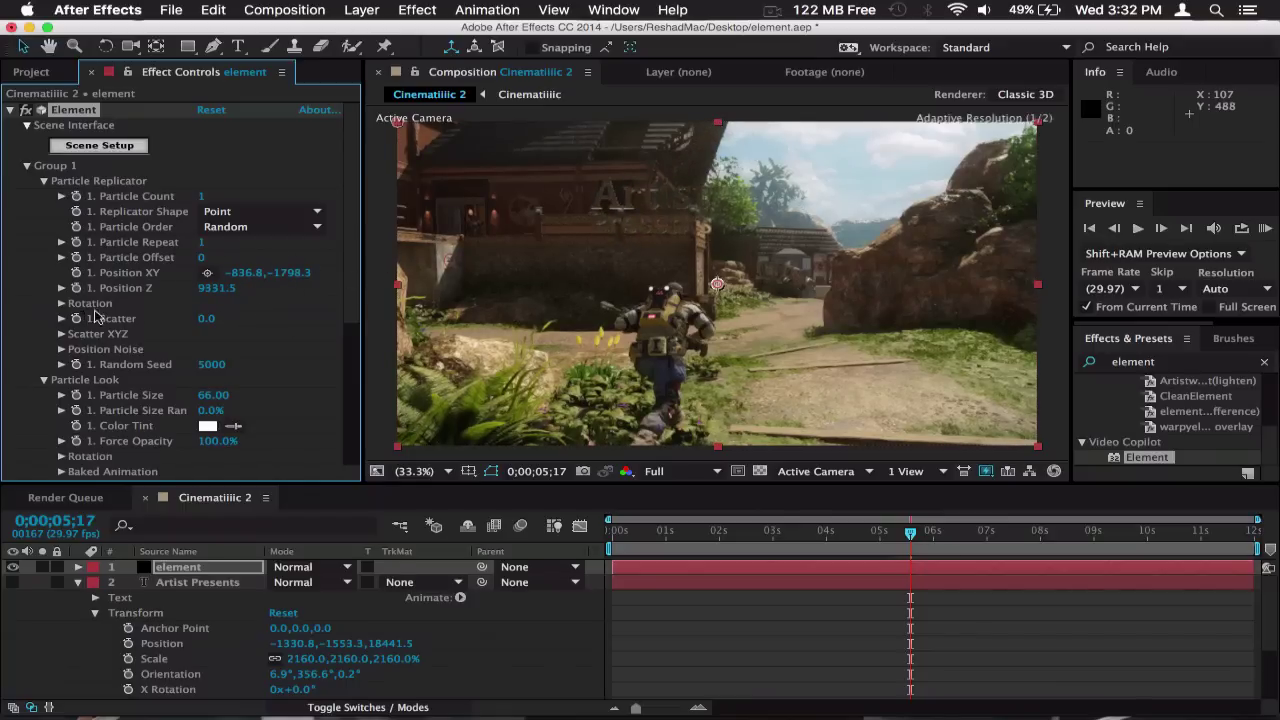
drag(219, 289, 36, 291)
drag(274, 274, 964, 312)
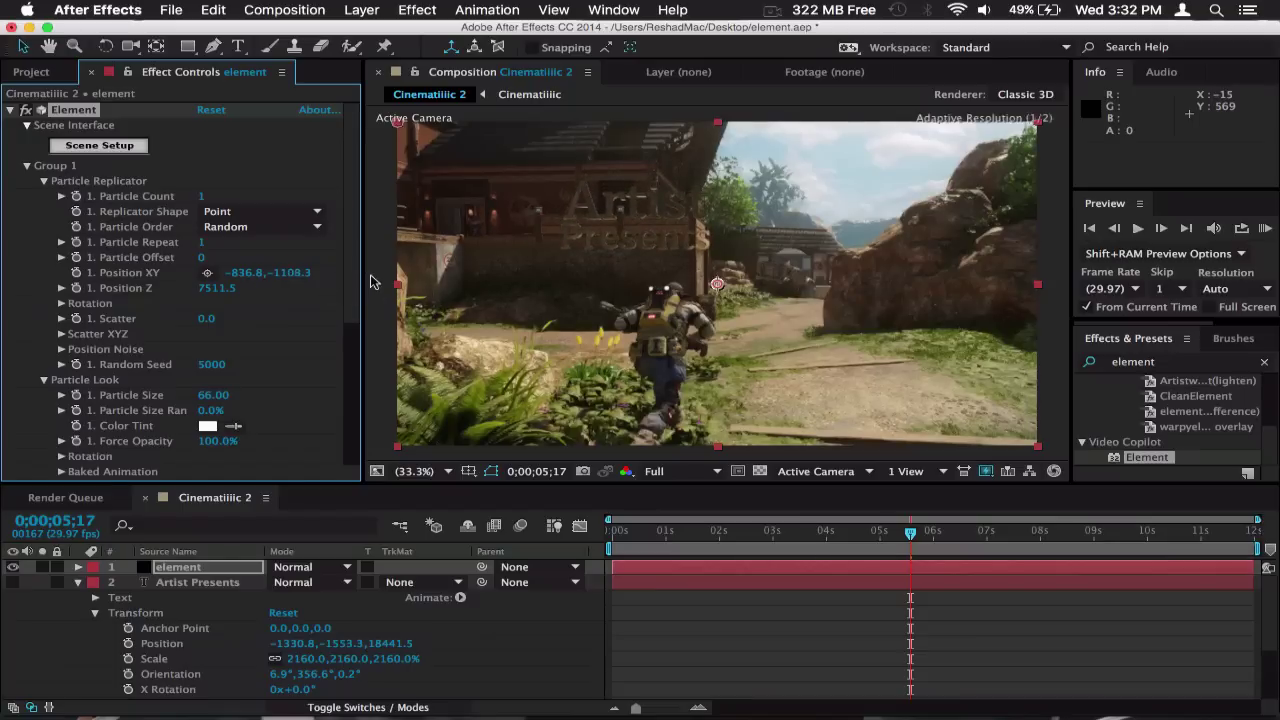
drag(246, 275, 677, 292)
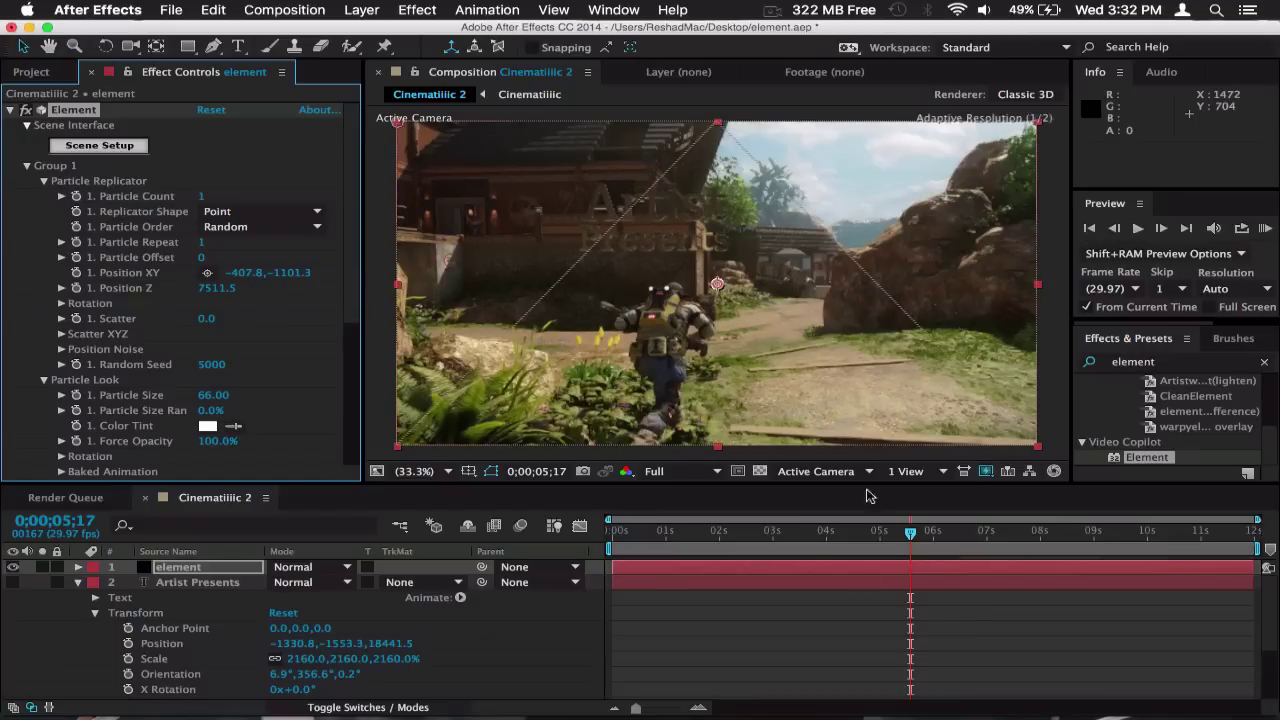
click(859, 634)
click(841, 538)
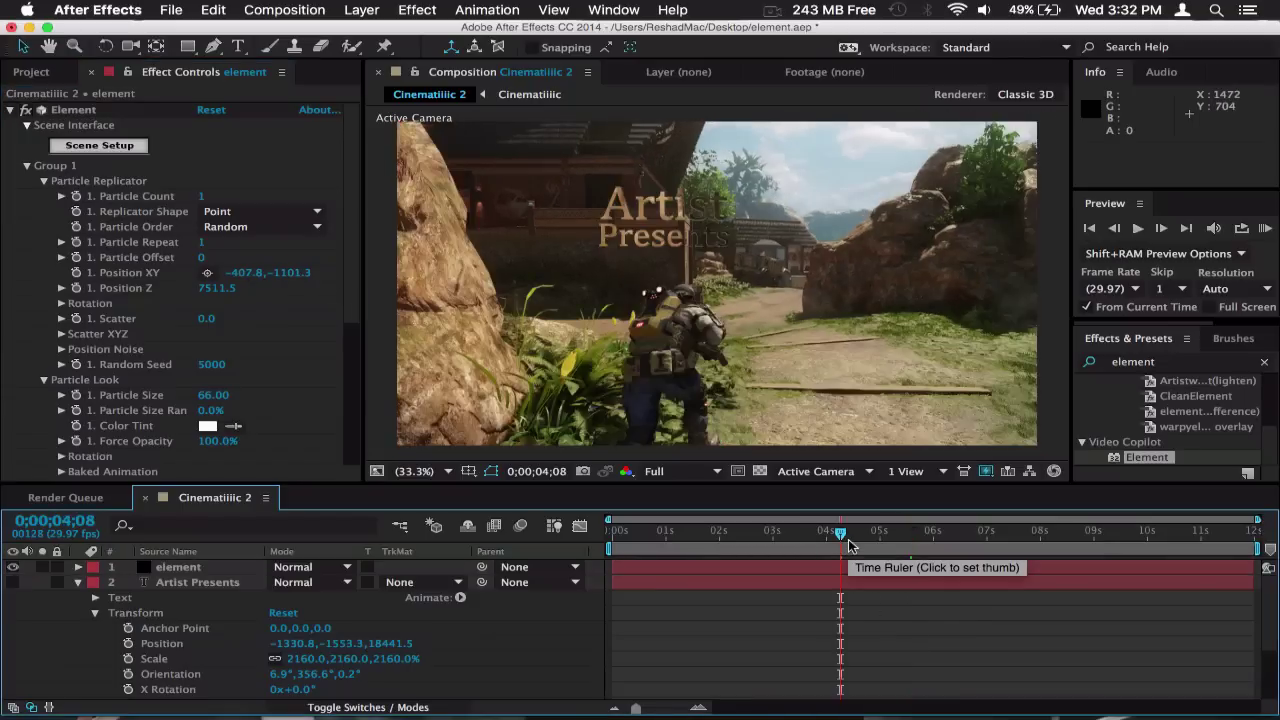
Step: Apply the Blur & Sharpen effect Sharpen to the element layer and set its Sharpen Amount to 10
drag(848, 545, 808, 545)
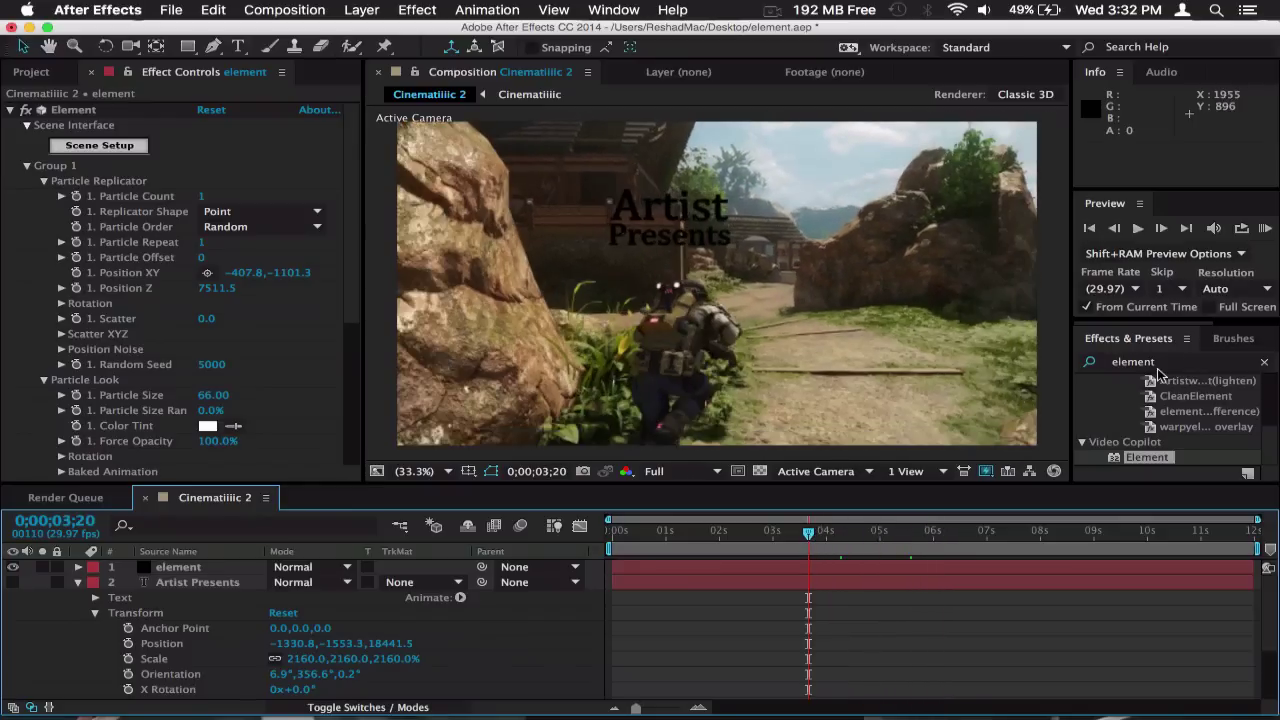
click(1158, 363)
click(1090, 362)
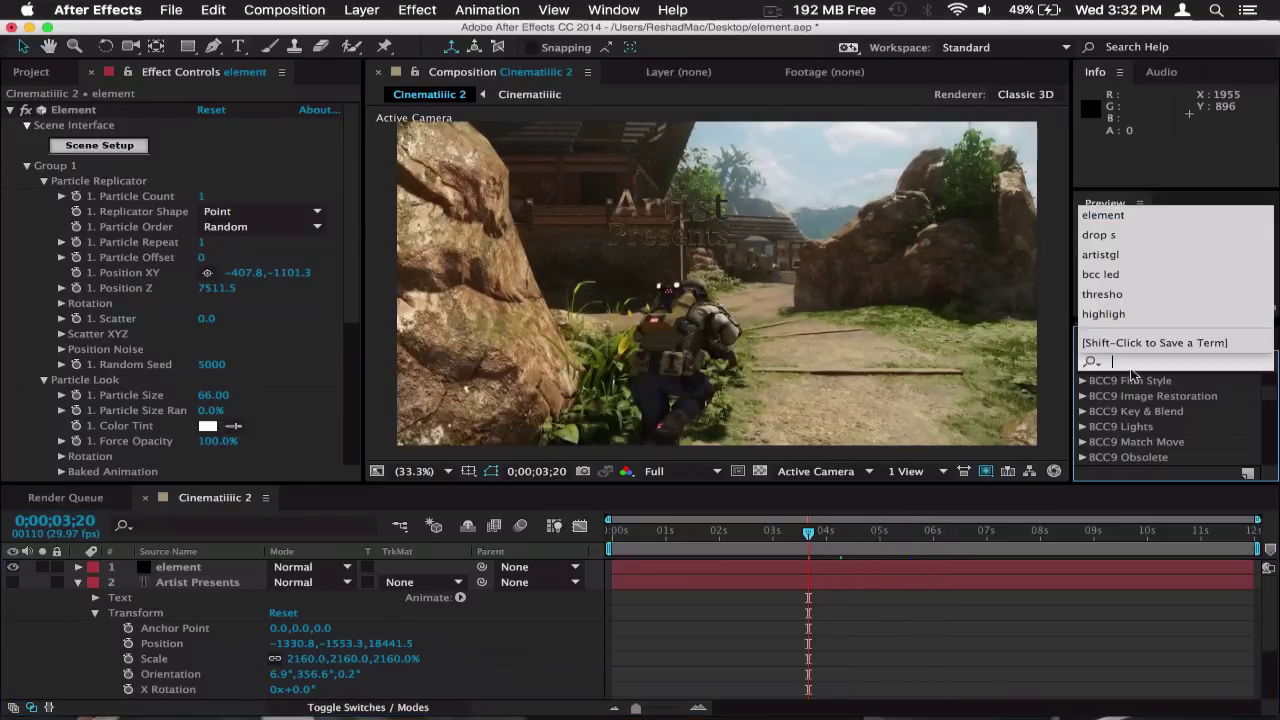
text(sharpen)
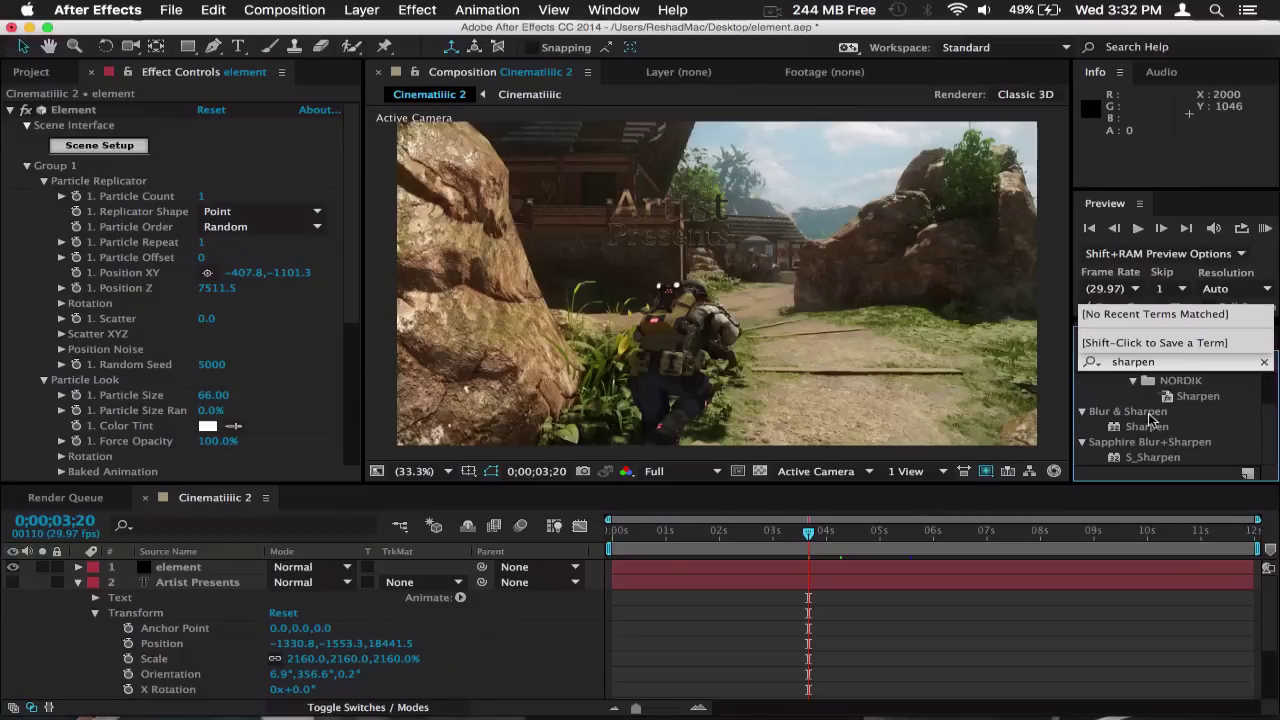
click(1147, 426)
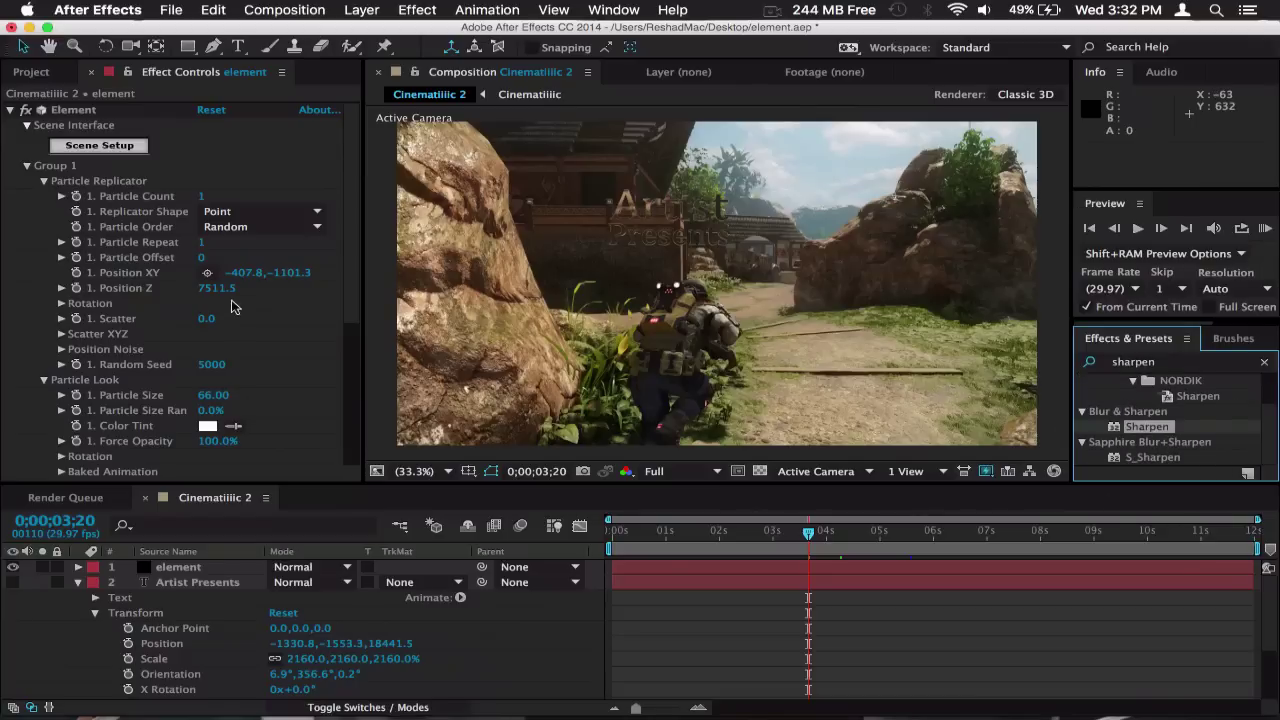
scroll(248, 254, down, 5)
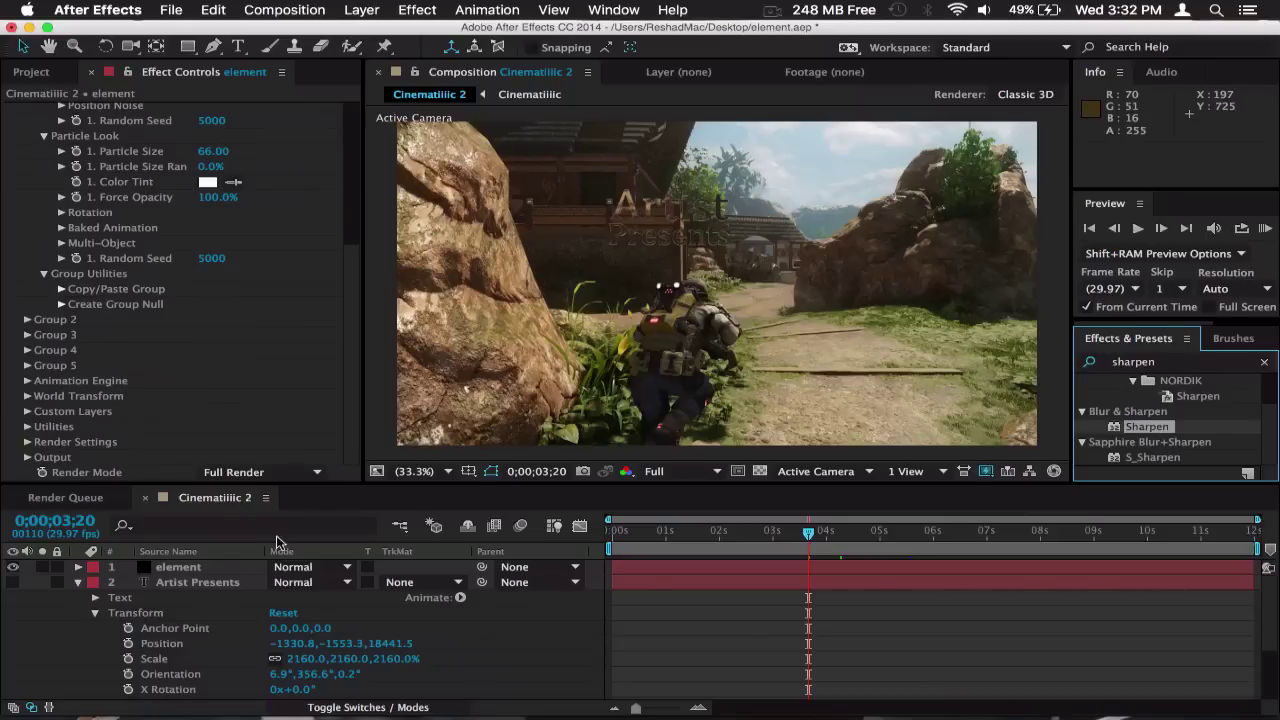
click(216, 568)
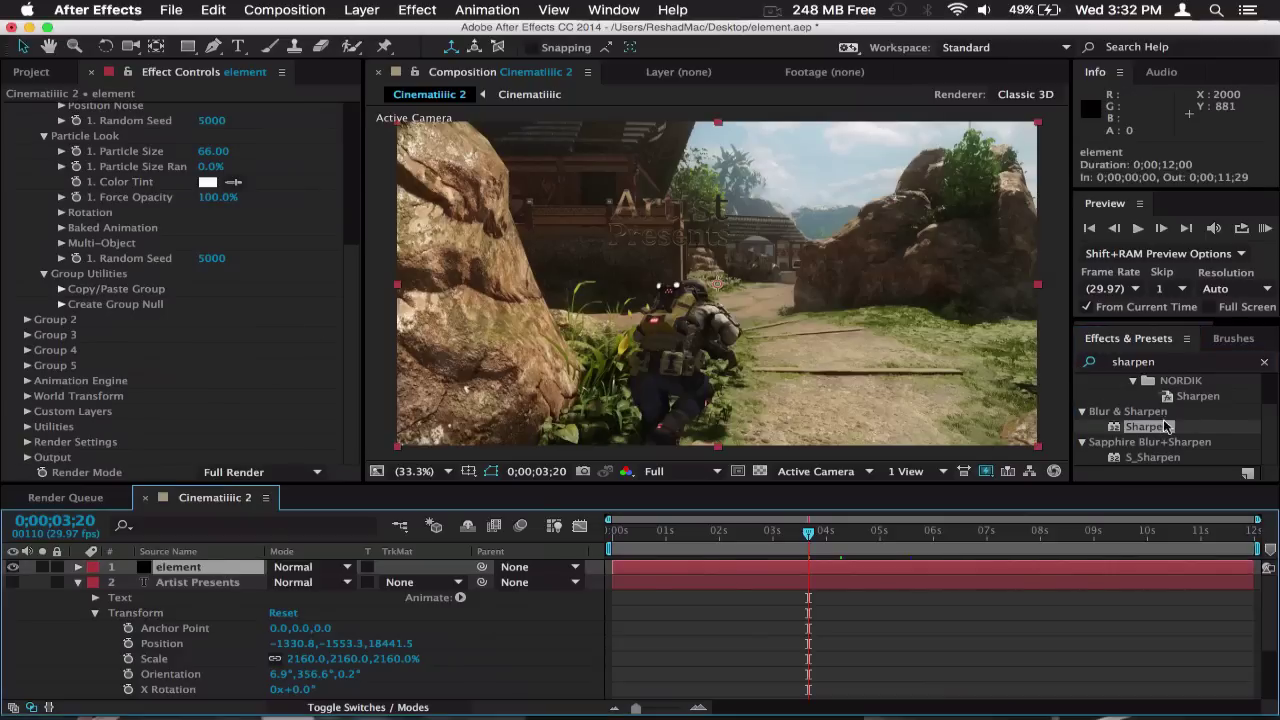
drag(1157, 432, 420, 420)
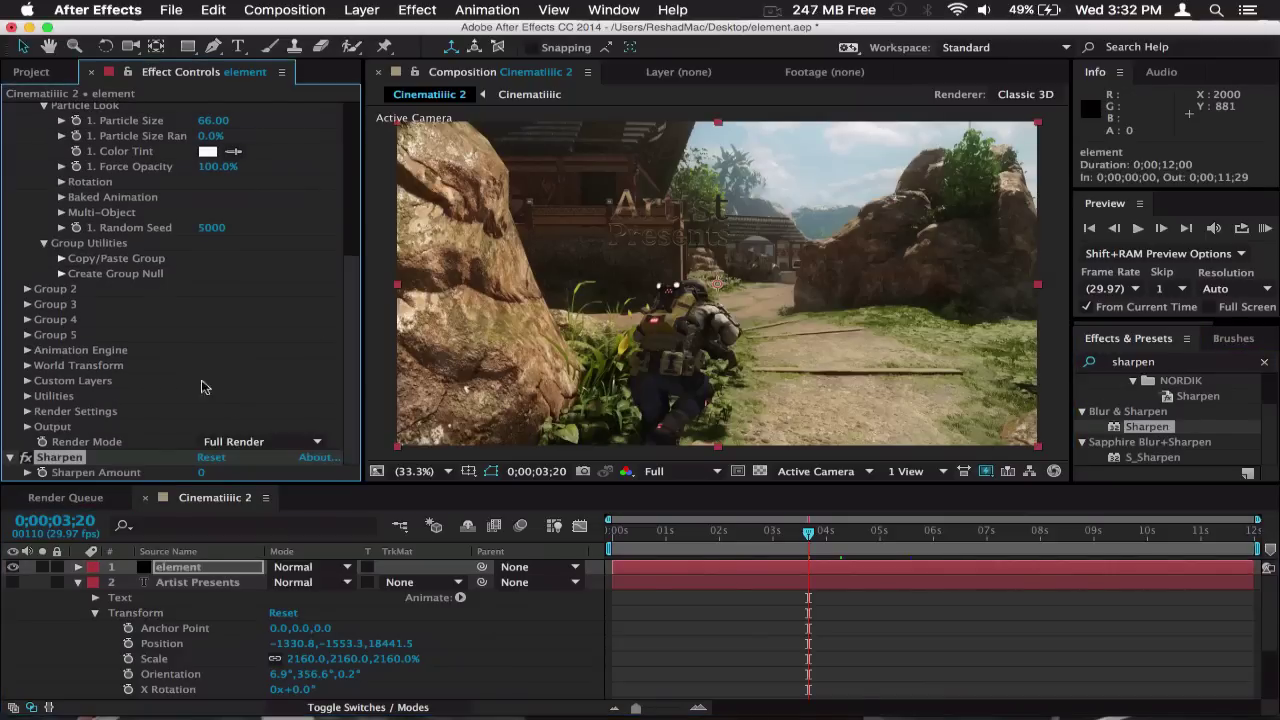
click(205, 473)
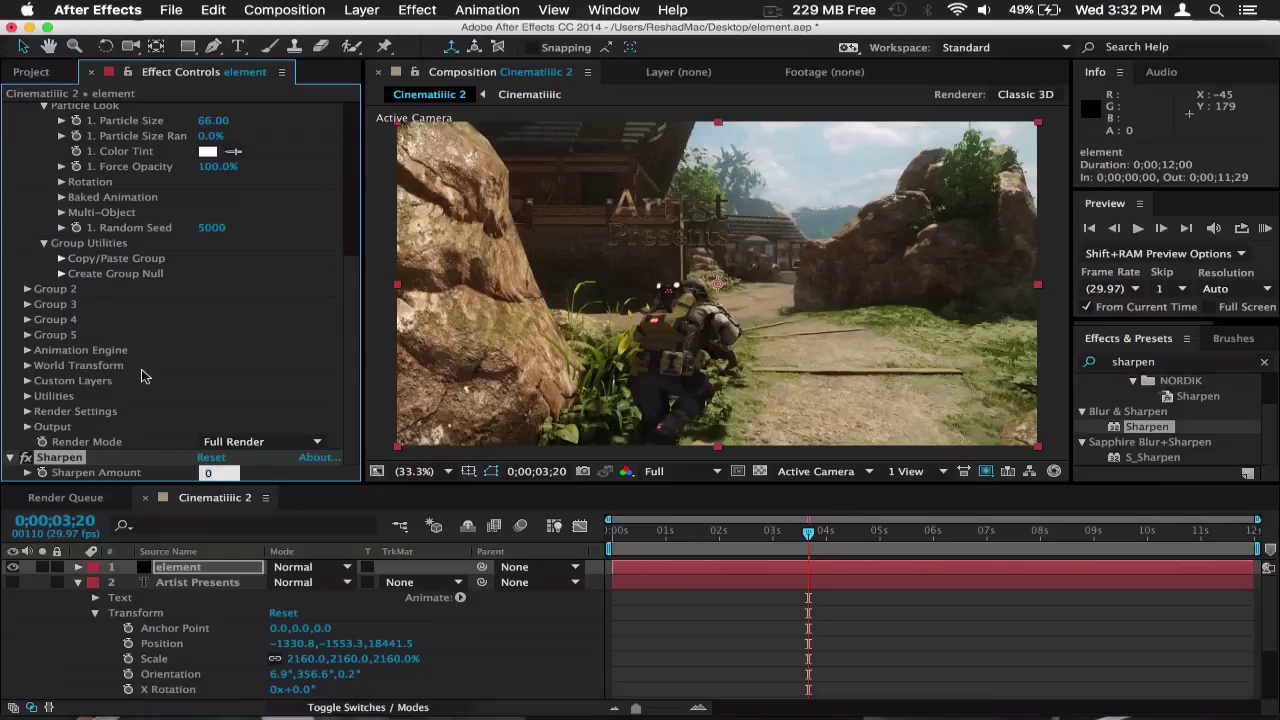
text(10)
key(Return)
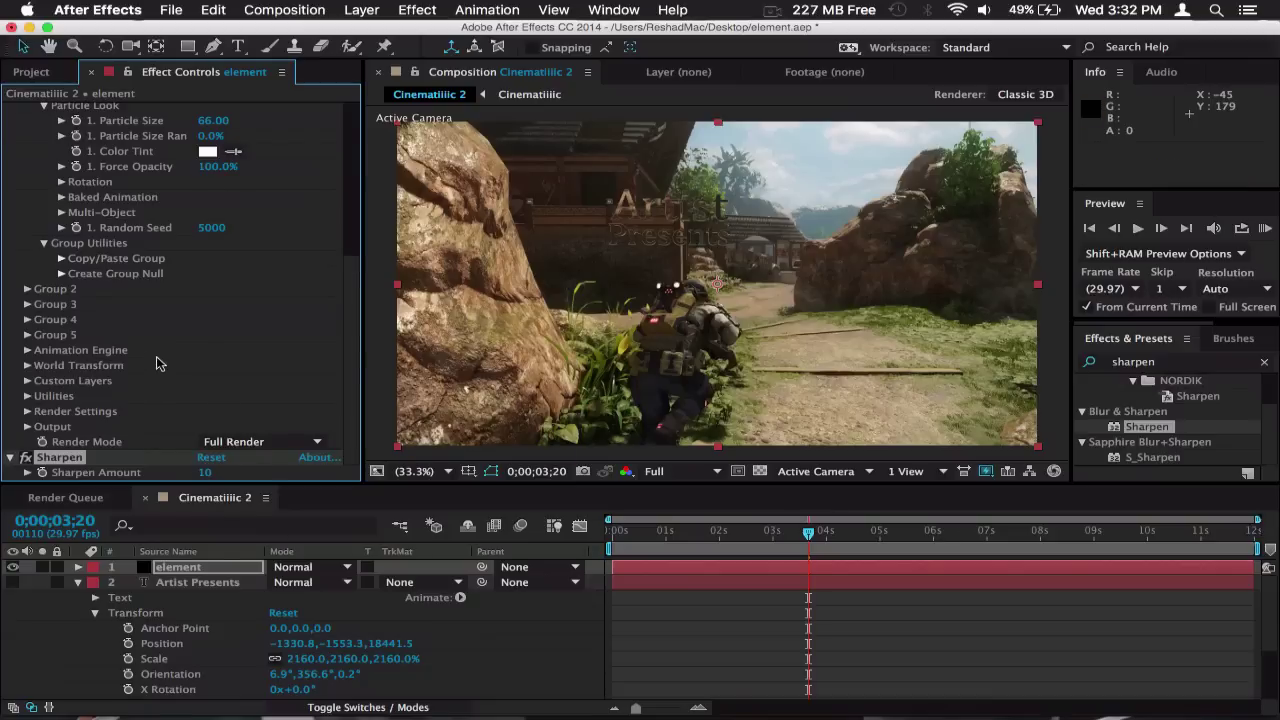
Step: Add Camera Lens Blur to the element layer with Repeat Edge Pixels enabled and a Blur Radius of 2
click(1147, 366)
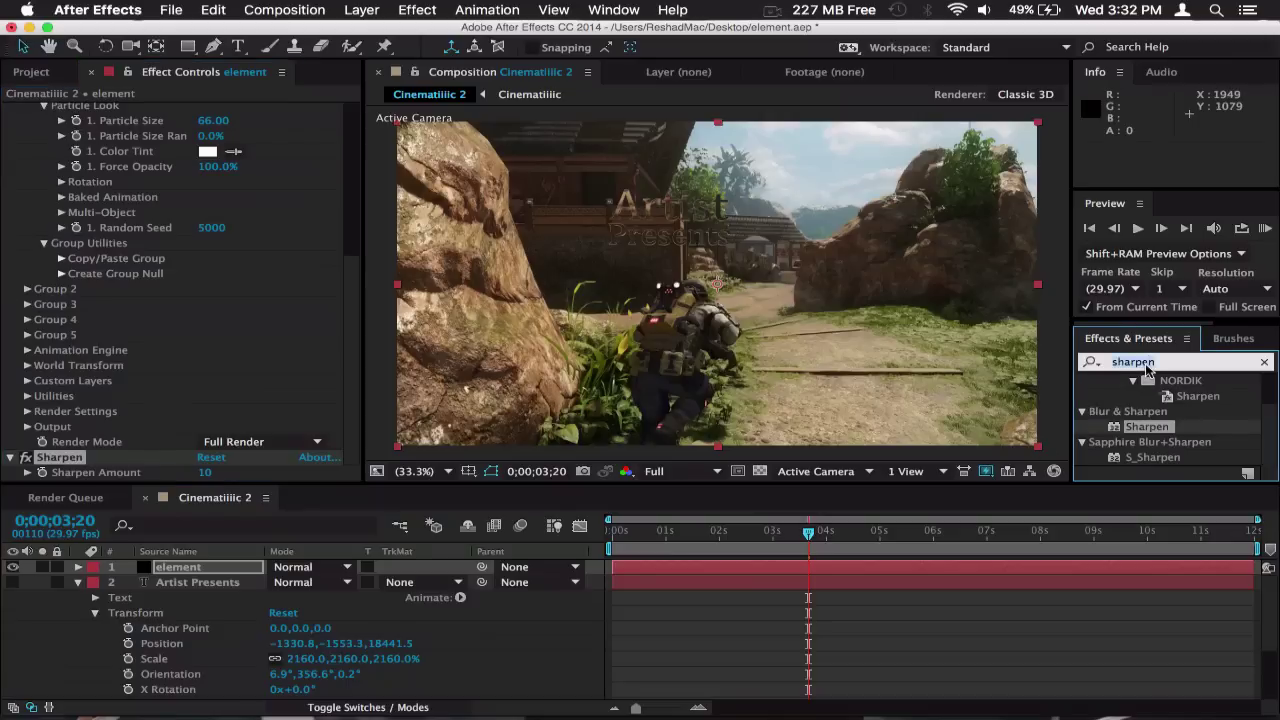
key(BackSpace)
text(came)
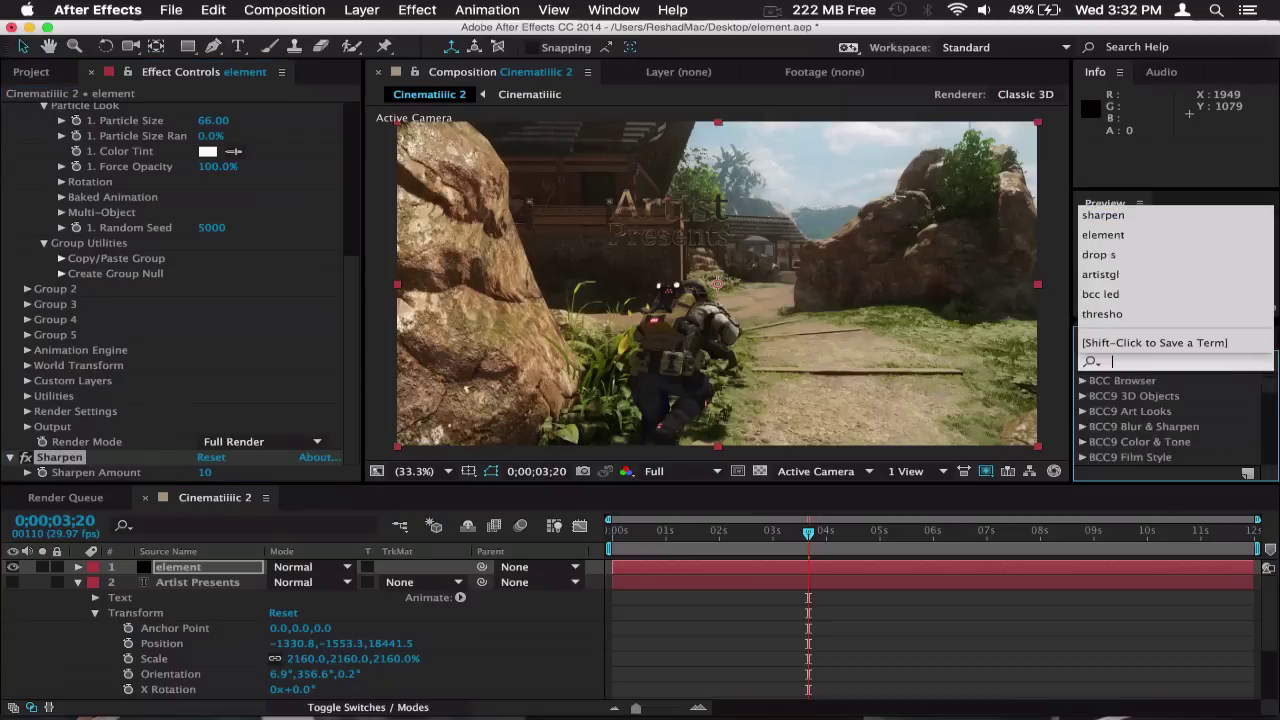
text(ra l)
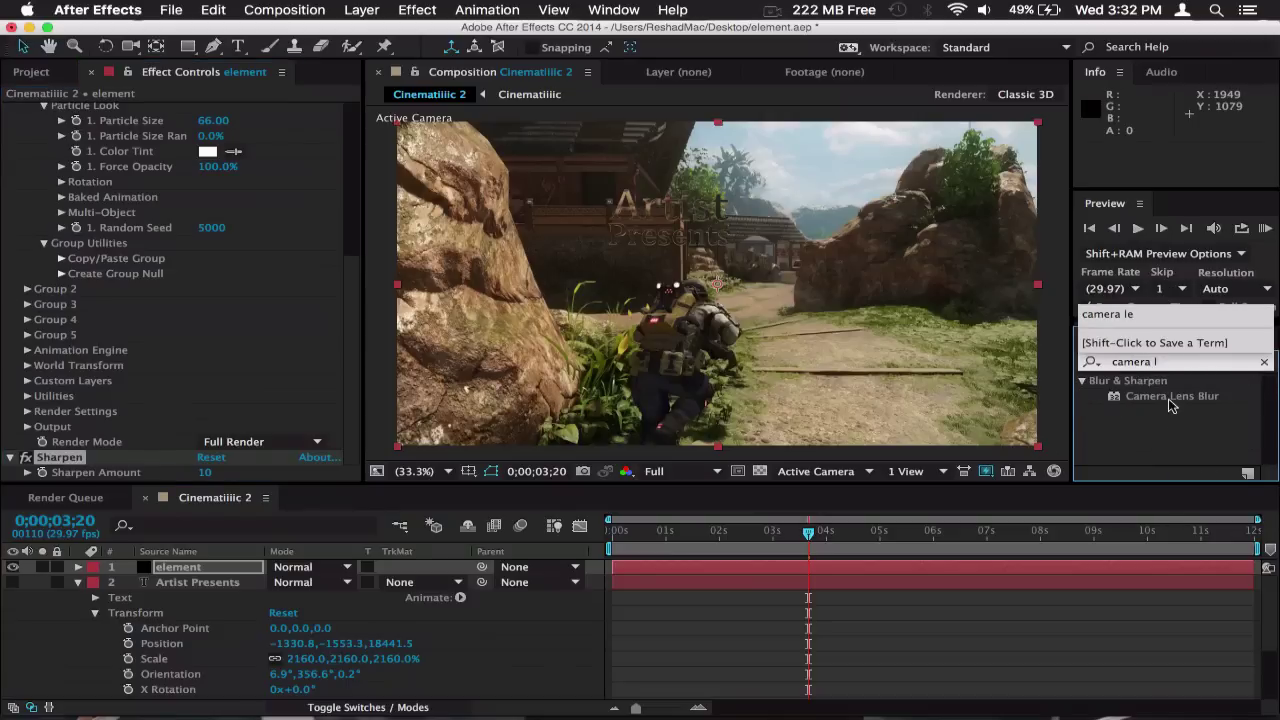
drag(1172, 404, 332, 382)
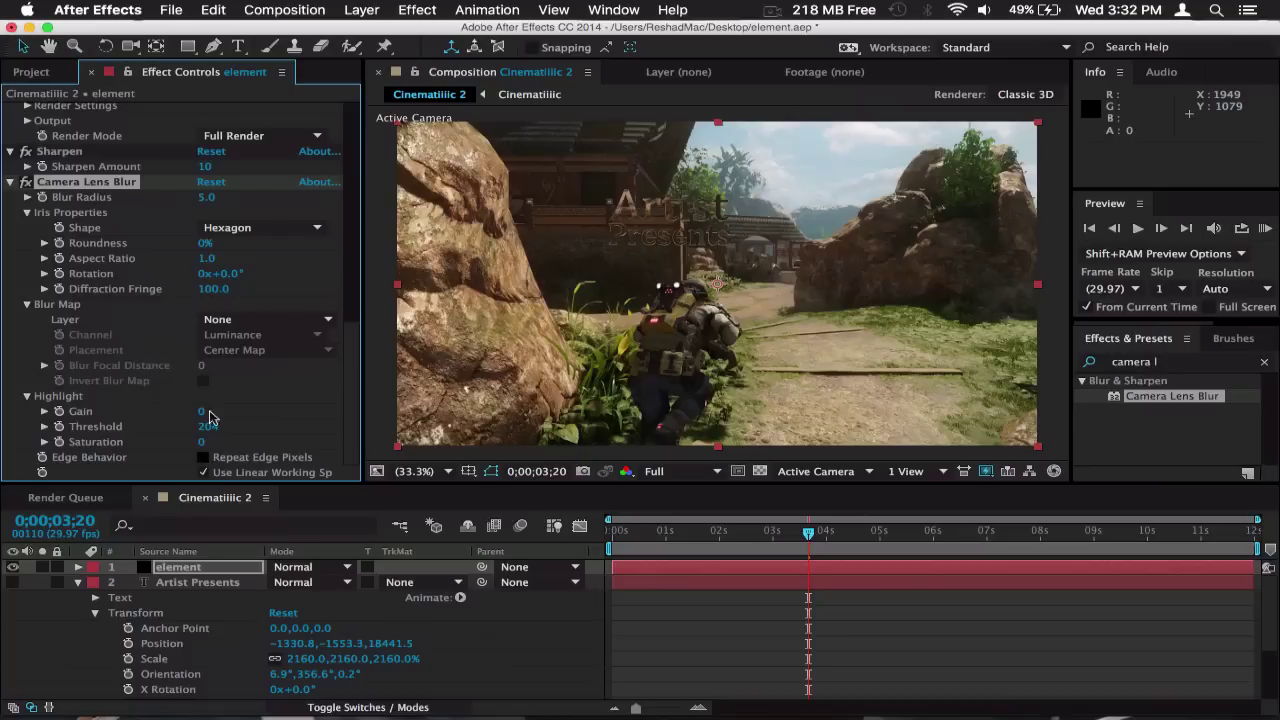
click(210, 197)
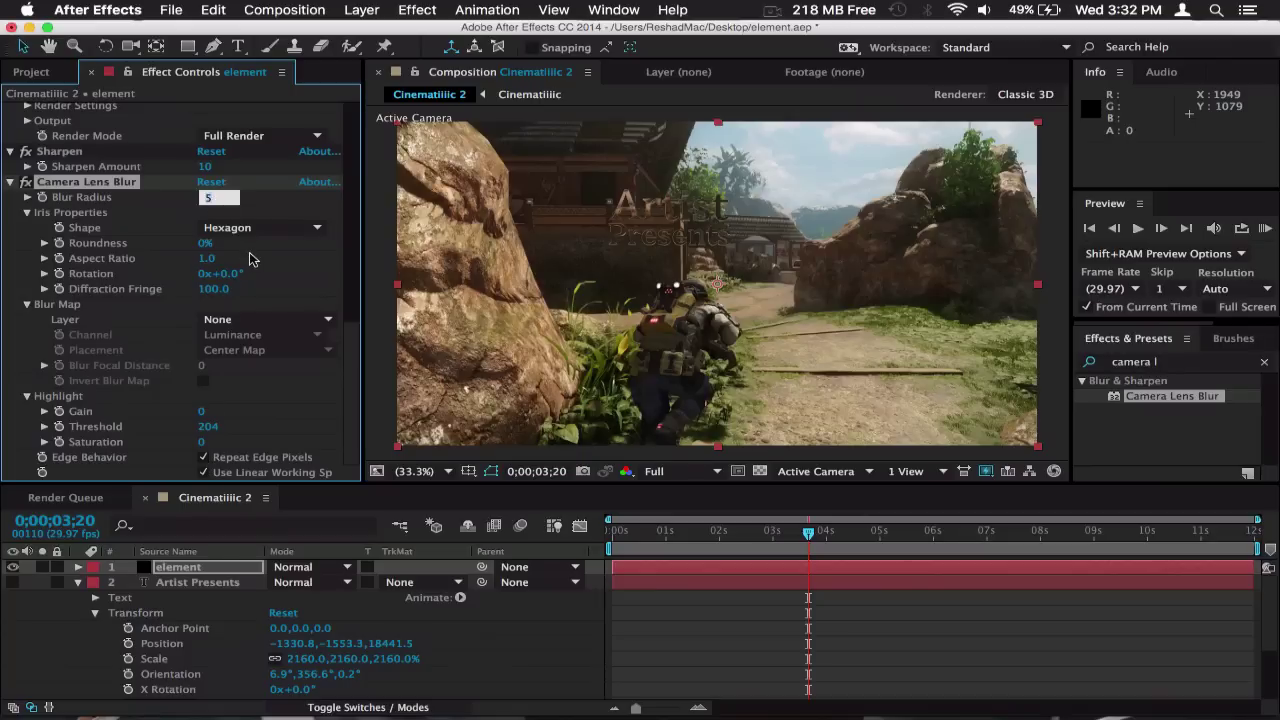
text(2)
key(Return)
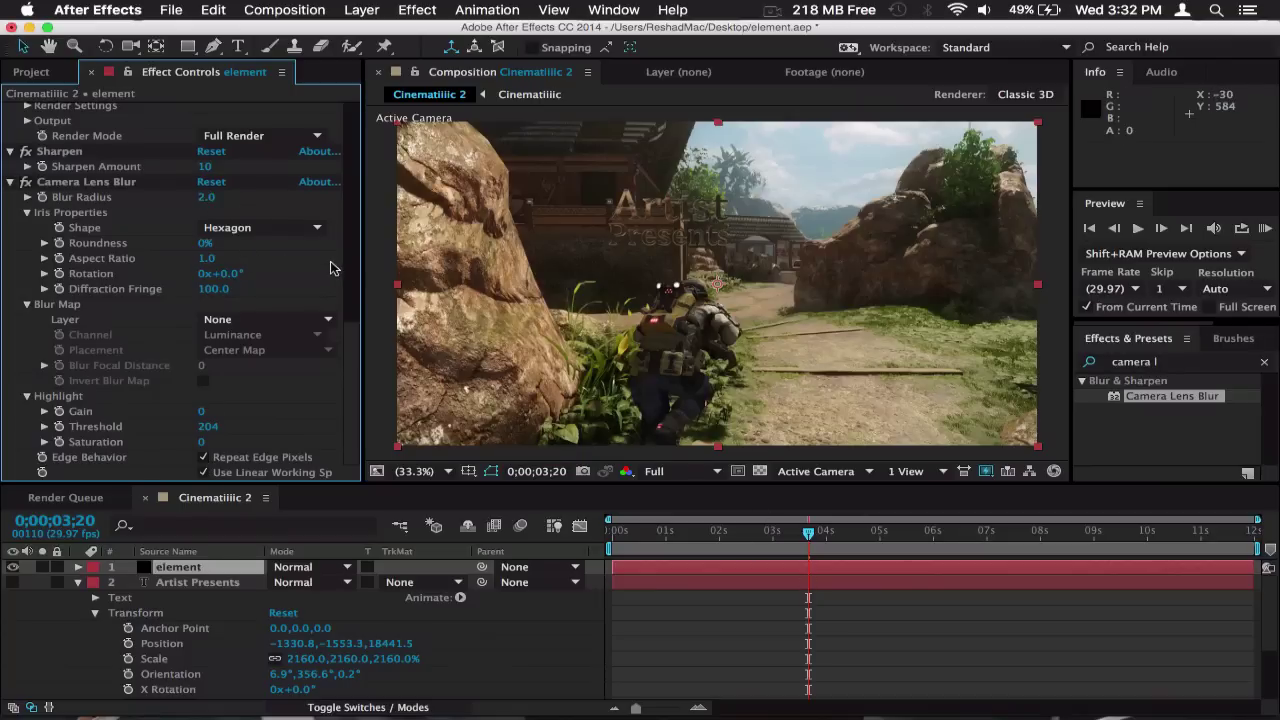
Step: Set the Sharpen Amount to 20 and check the title at 0;00;05;17 and 0;00;06;13
scroll(346, 302, up, 3)
drag(204, 240, 346, 242)
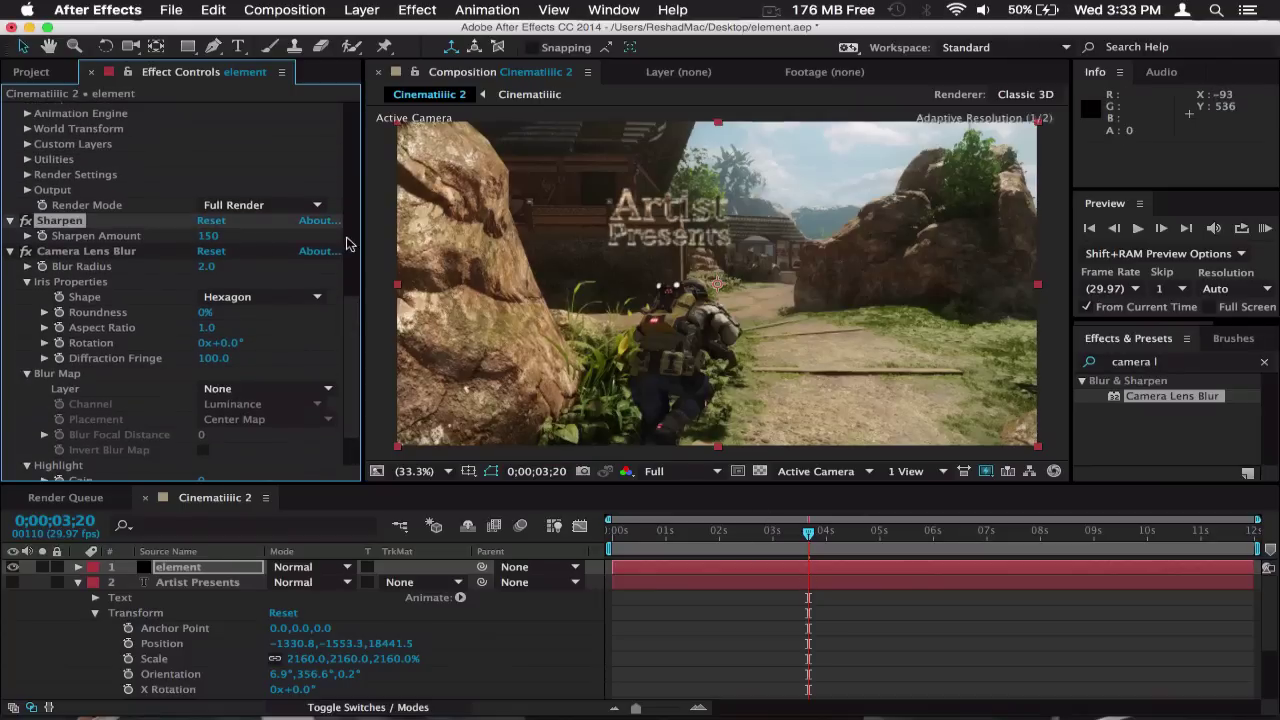
drag(211, 241, 83, 243)
click(205, 239)
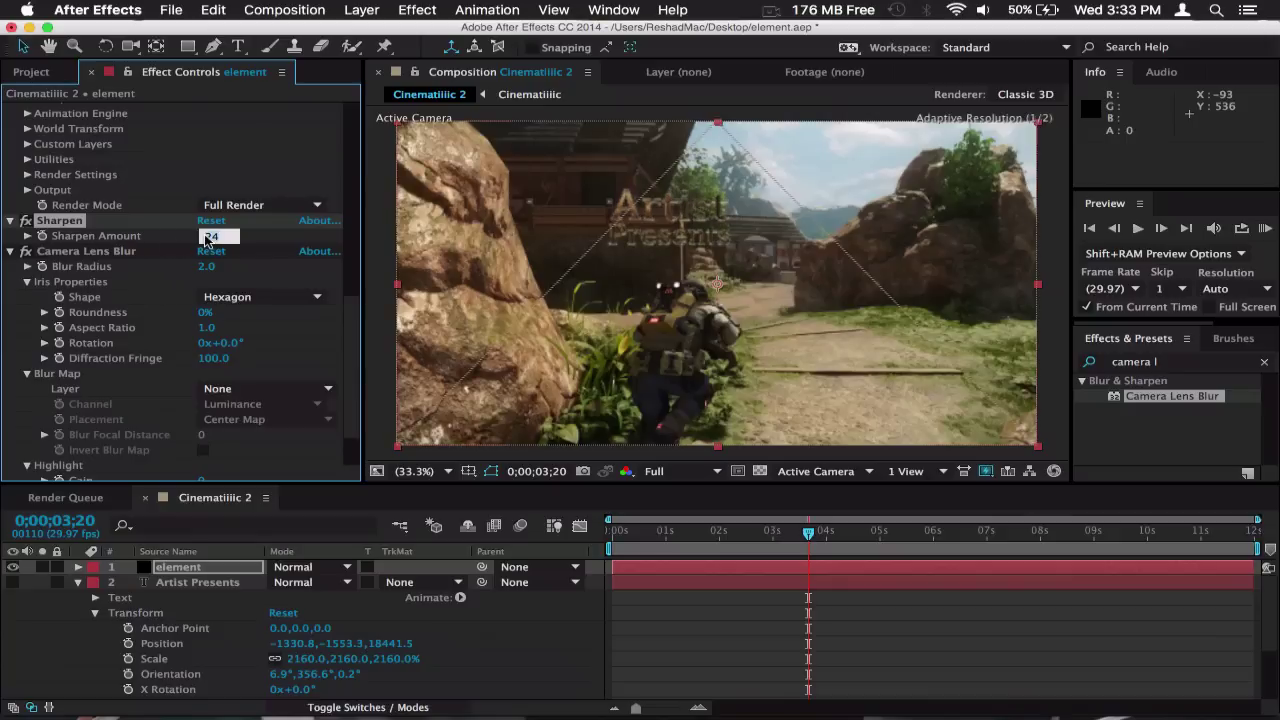
key(Return)
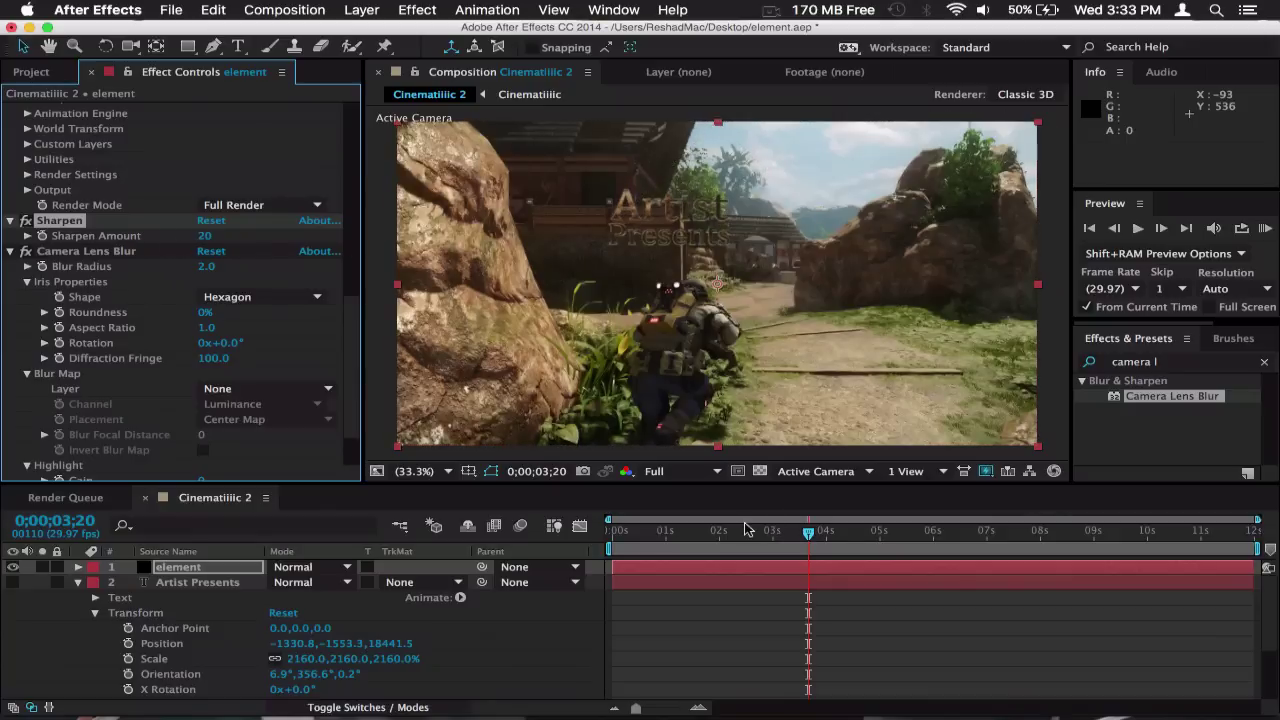
click(872, 532)
click(910, 538)
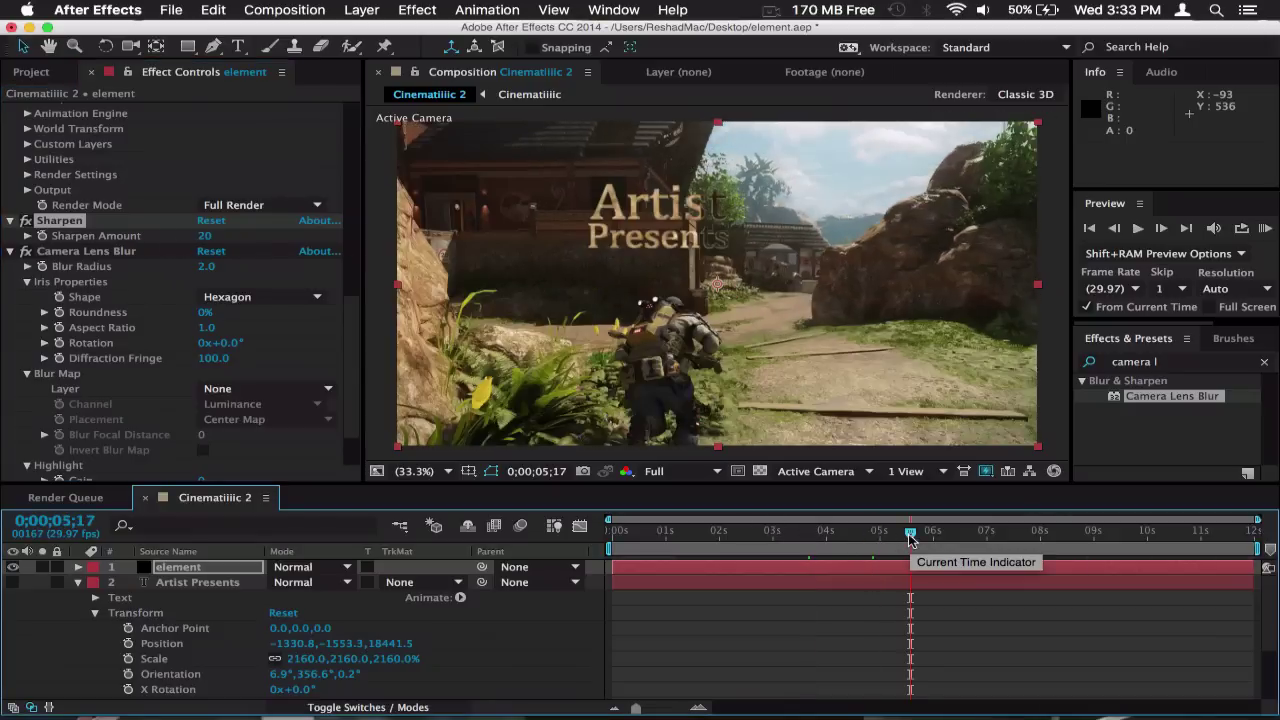
click(956, 537)
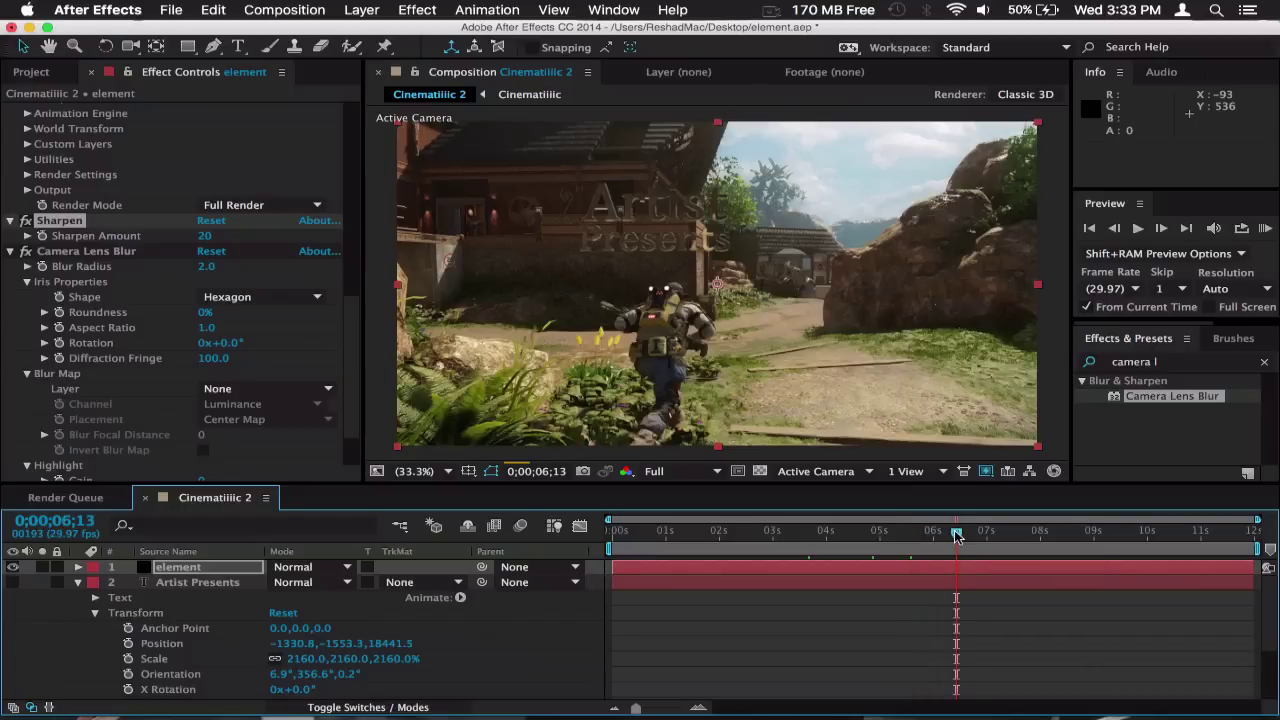
Step: Find the artistglow user preset and apply it to the element layer
double_click(1145, 365)
text(artistgl)
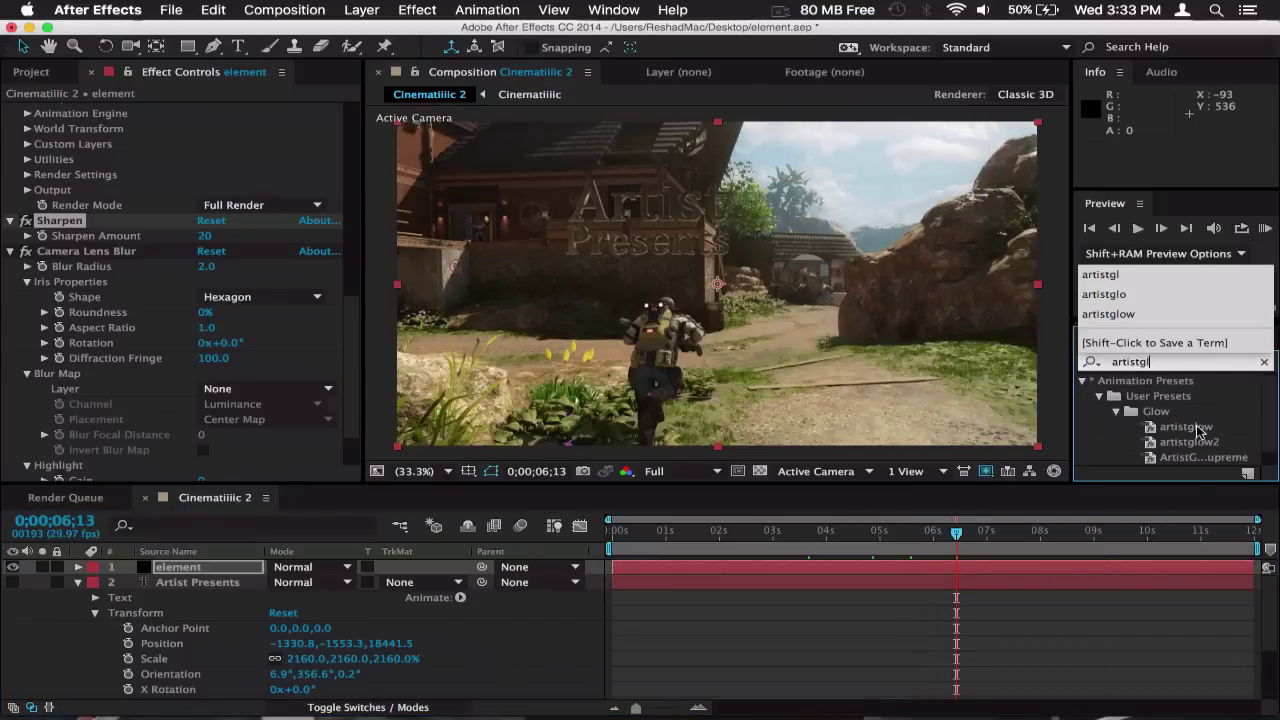
click(1199, 428)
drag(258, 410, 254, 417)
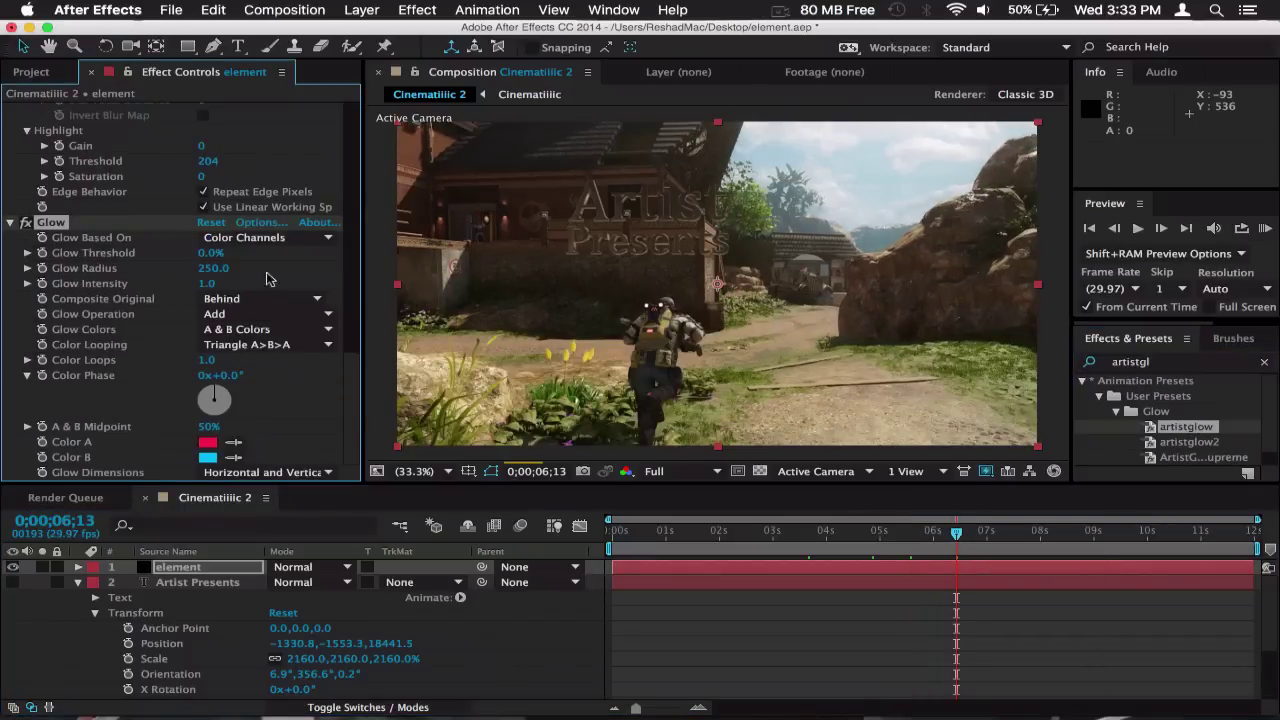
Step: Set the Glow Radius to 50 and the Glow Threshold to 15.3%
drag(215, 258, 211, 258)
click(212, 270)
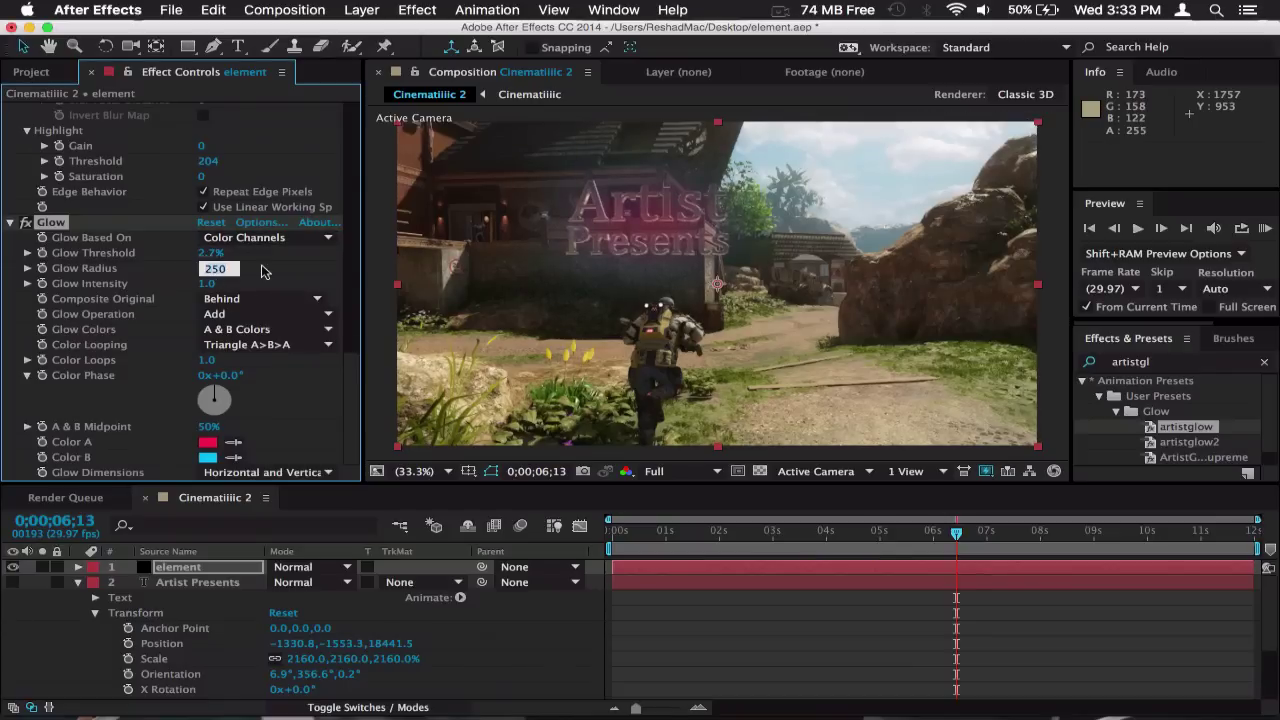
text(50)
key(Return)
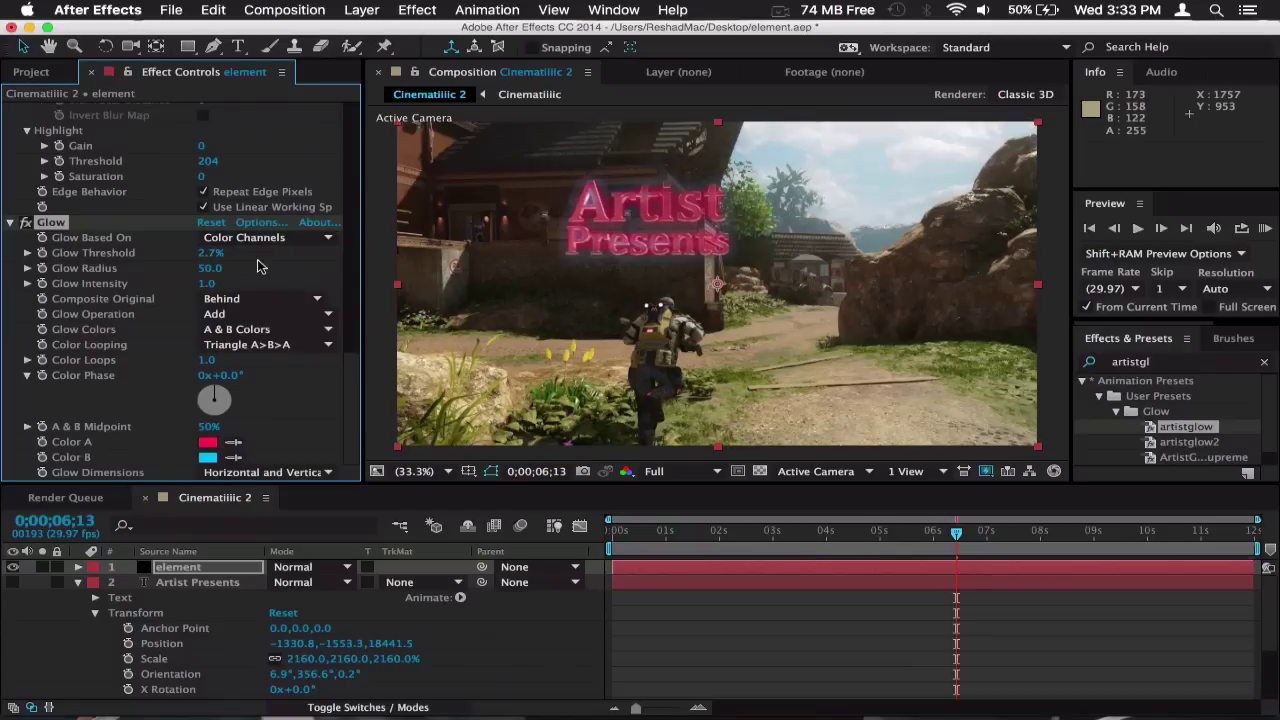
mouse_move(212, 254)
mouse_down()
mouse_move(271, 260)
mouse_move(229, 265)
mouse_up()
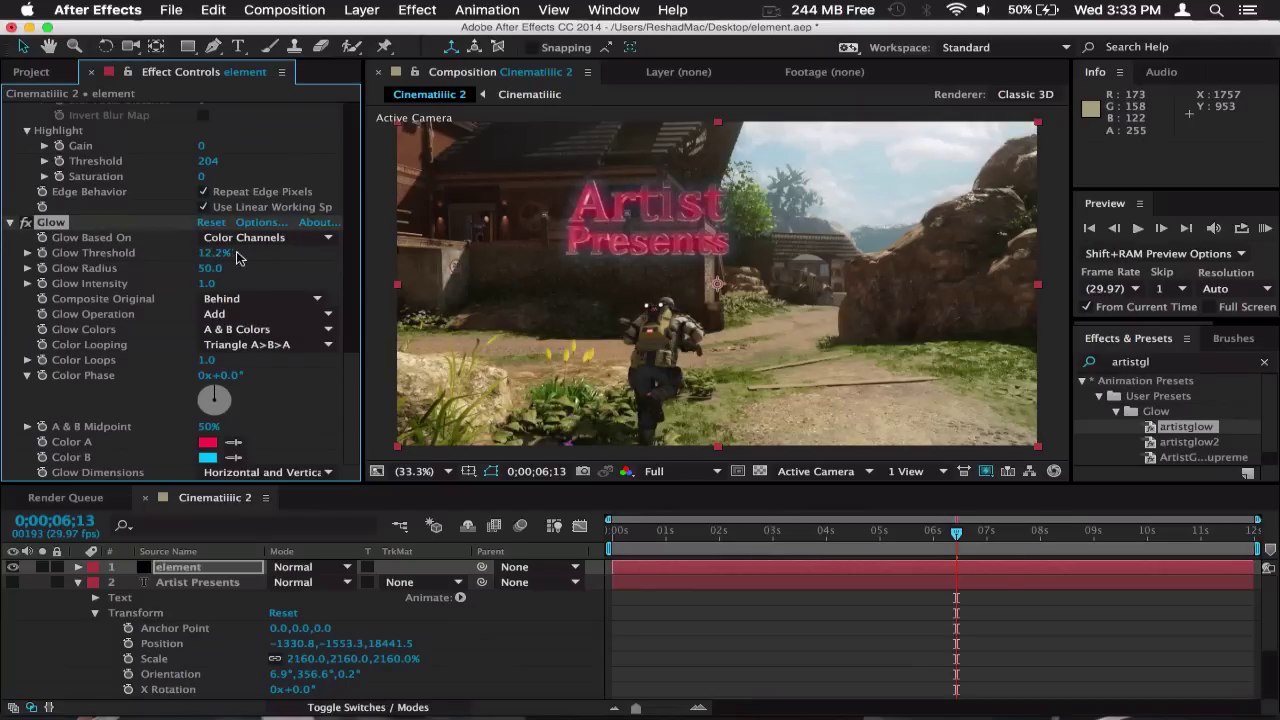
mouse_move(216, 254)
mouse_down()
mouse_move(253, 259)
mouse_move(221, 261)
mouse_up()
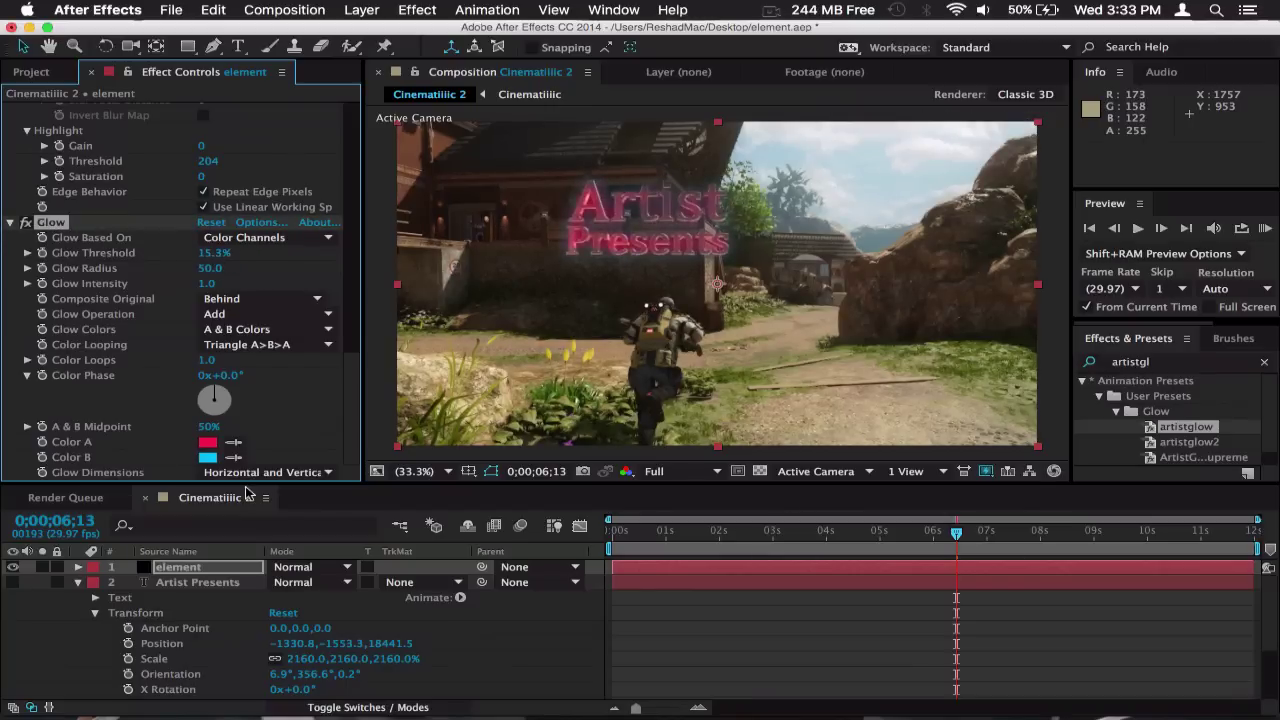
Step: Change the Glow effect's Color A to bright green
click(208, 443)
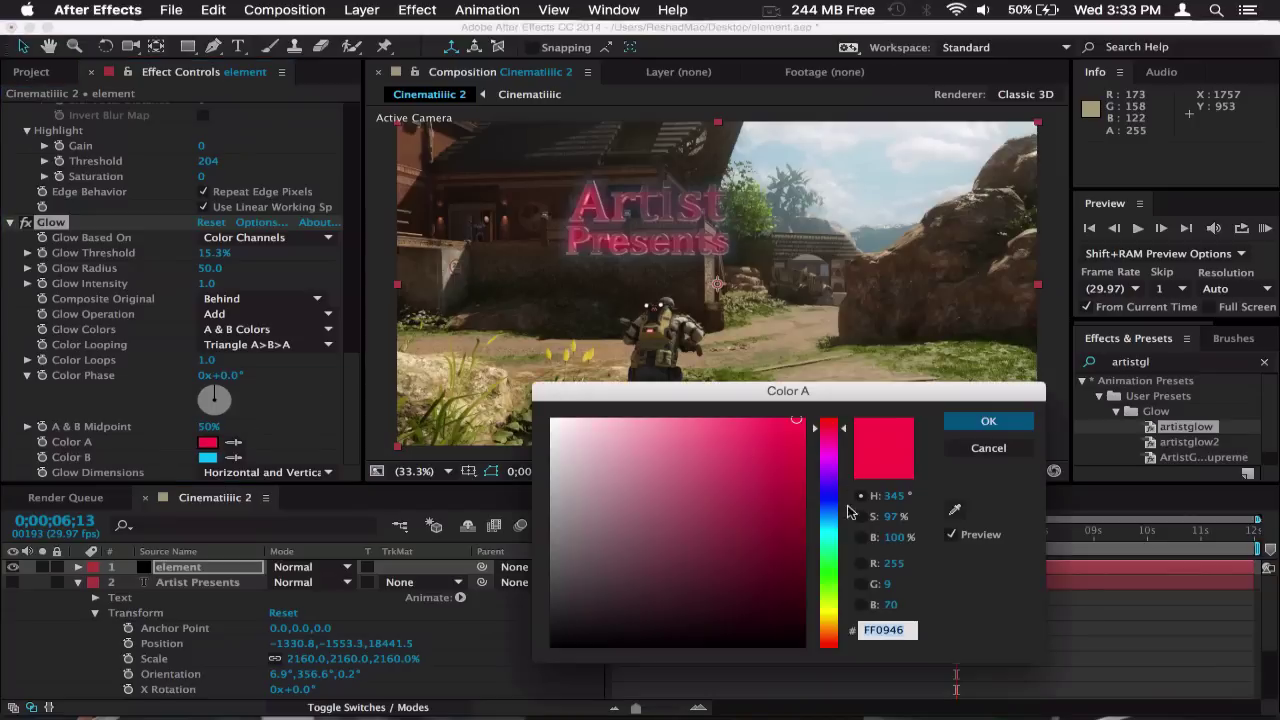
click(829, 560)
click(988, 421)
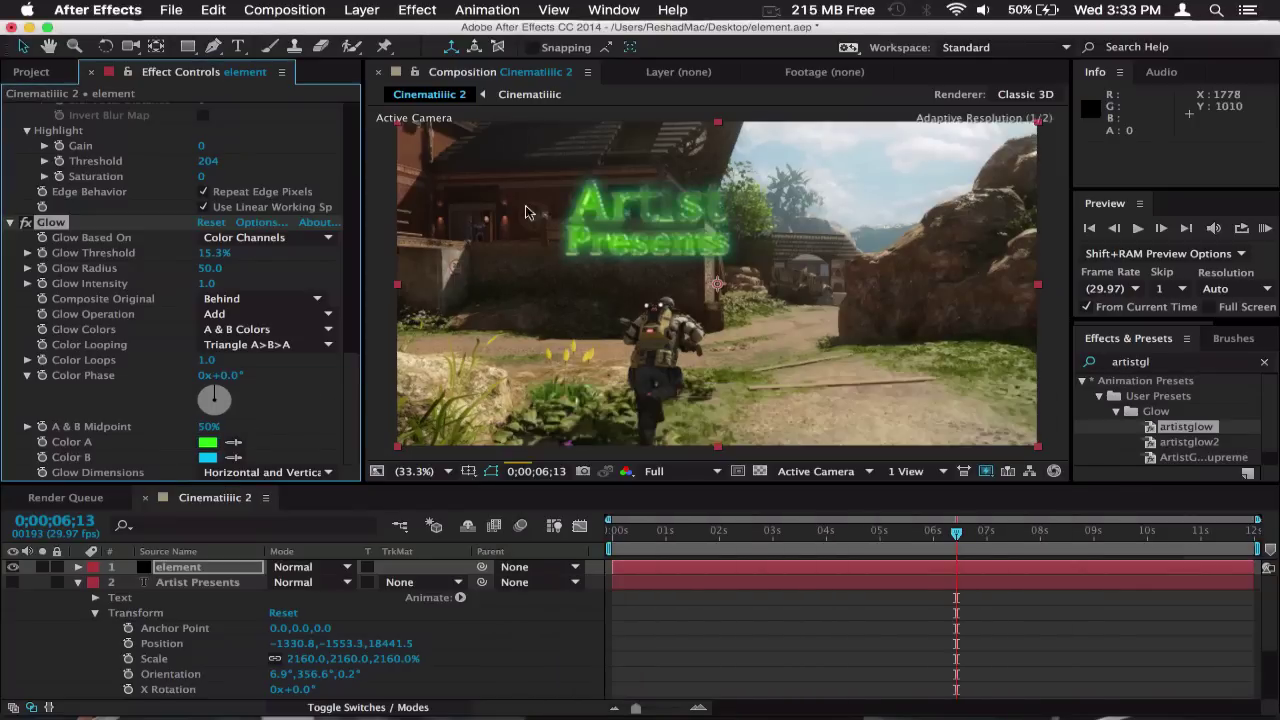
Step: Raise the Glow Threshold to 40% and check the title at 0;00;06;26 and 0;00;07;05
drag(214, 254, 278, 254)
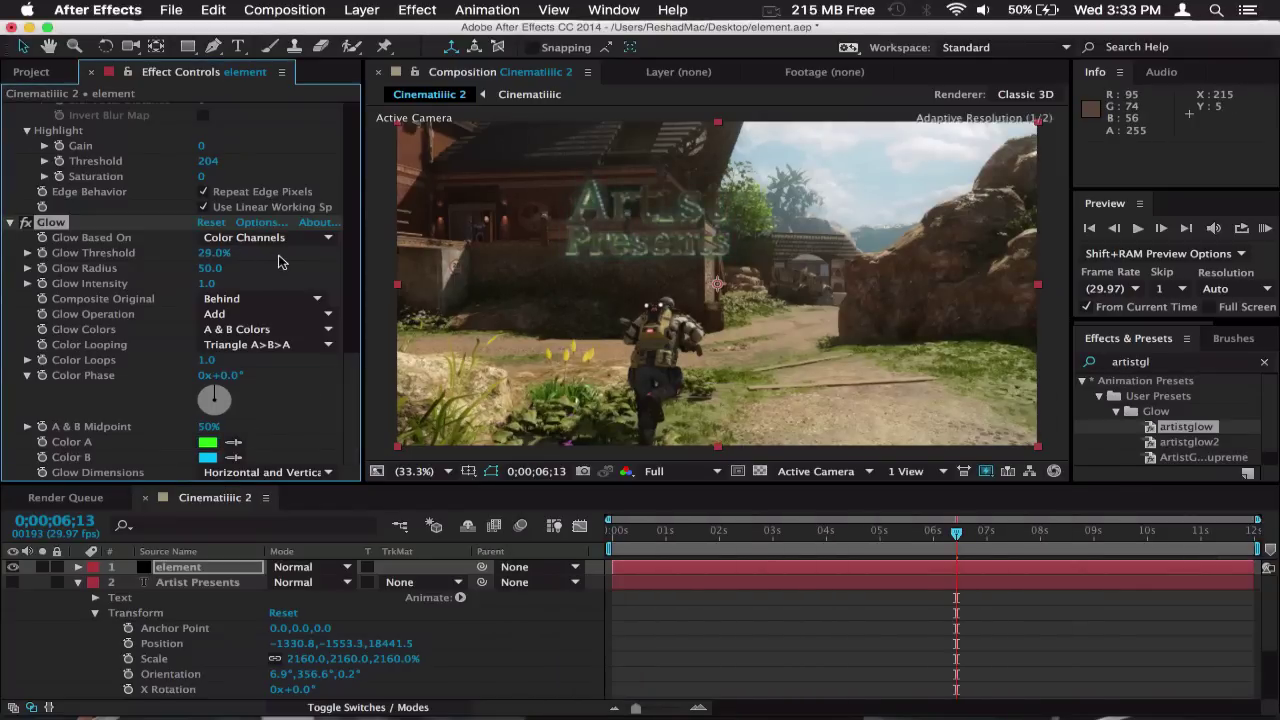
click(213, 256)
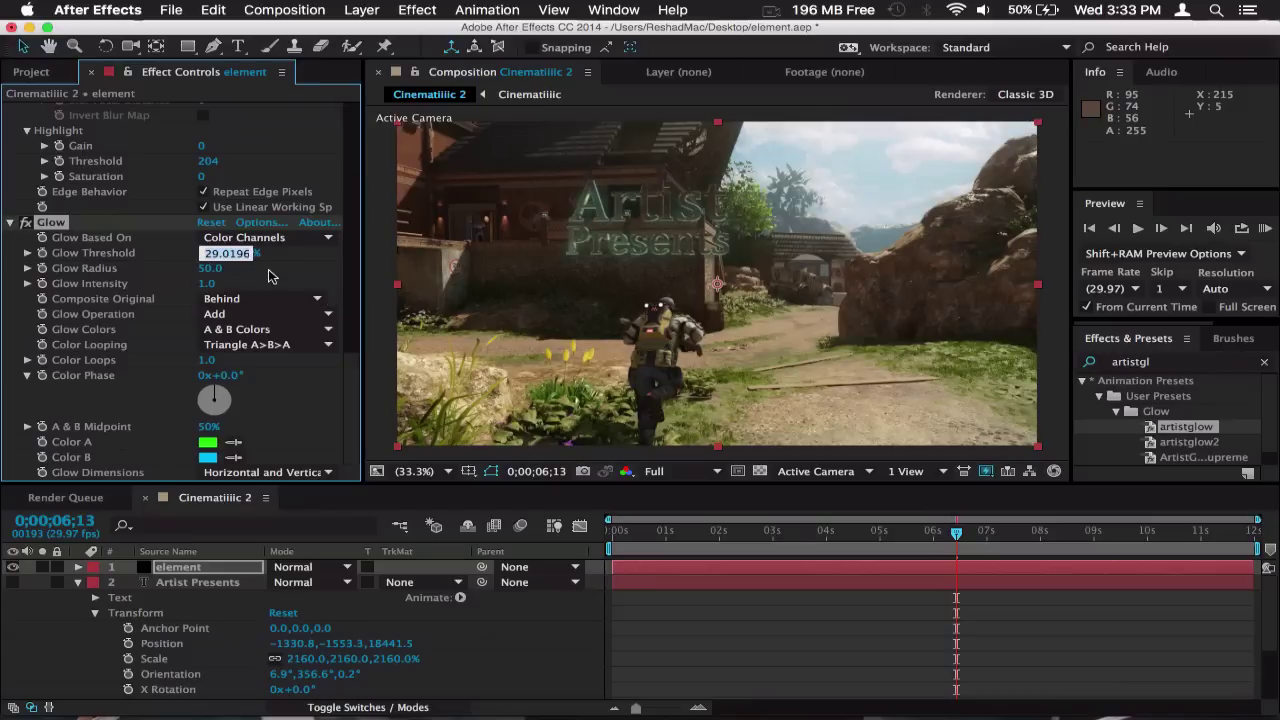
text(40)
key(Return)
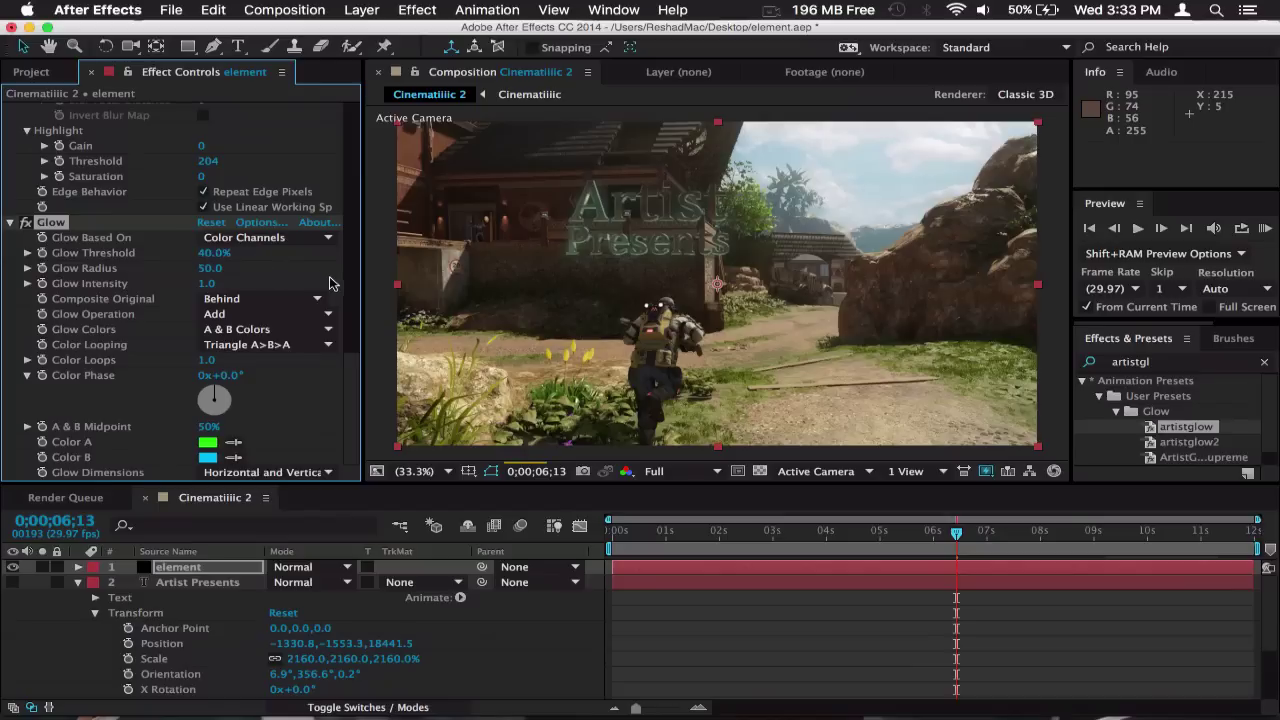
click(905, 628)
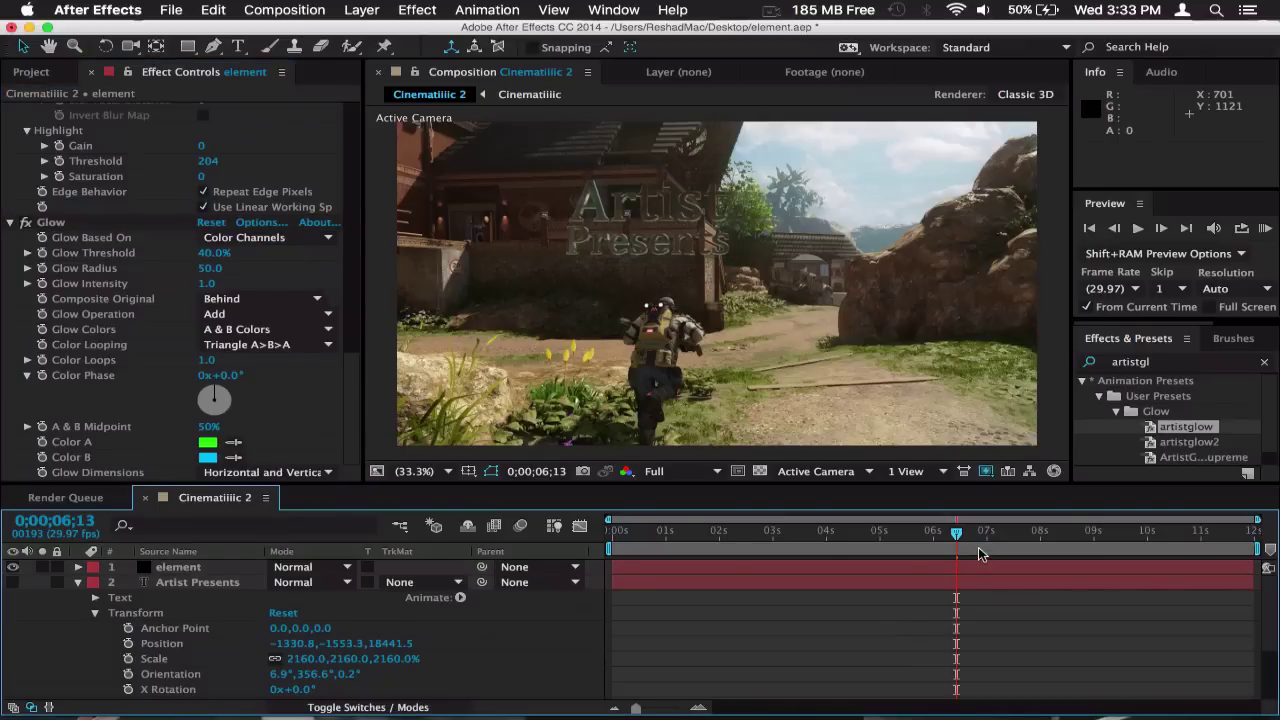
click(980, 553)
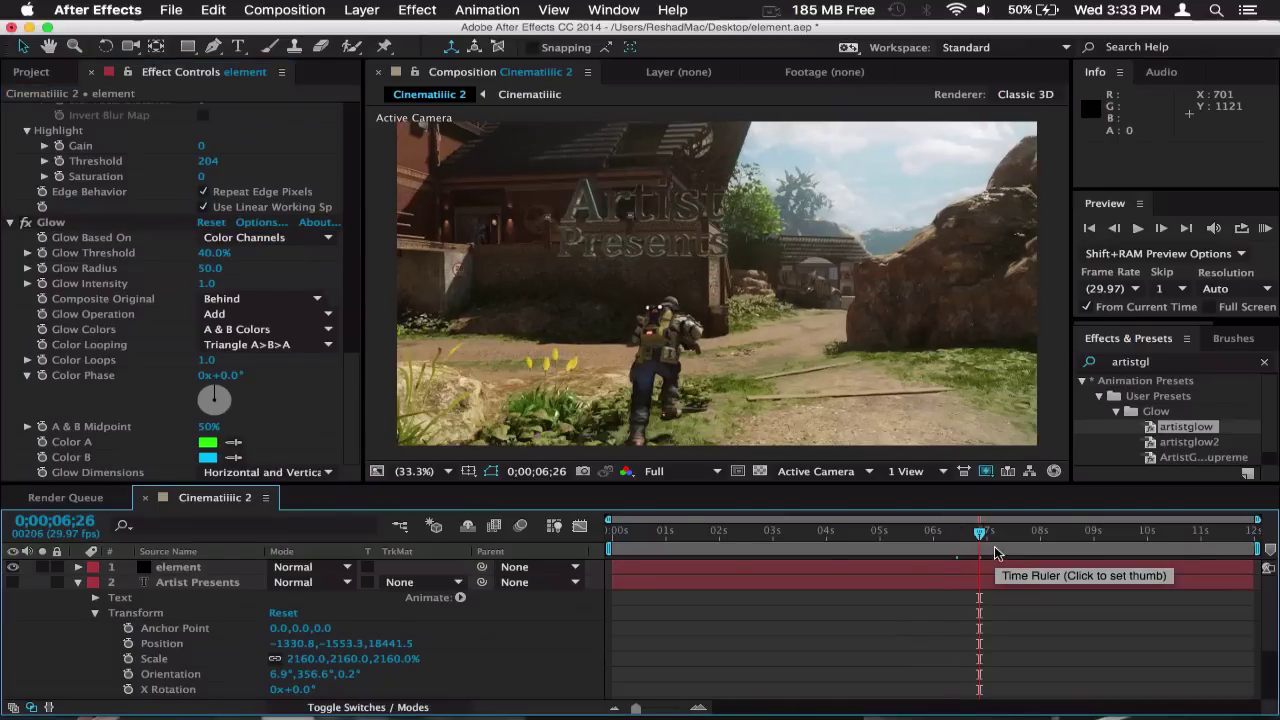
click(995, 551)
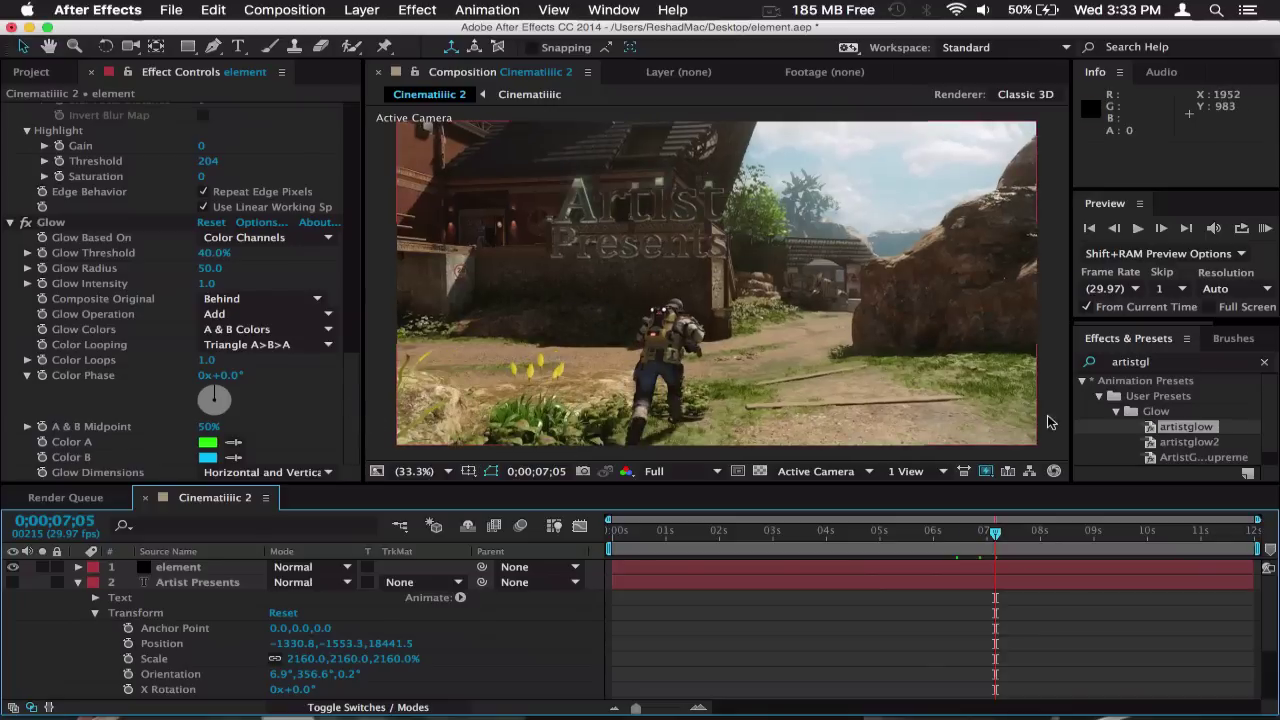
Step: Find the Drop Shadow effect and apply it to the element layer
click(1165, 364)
text(drop shad)
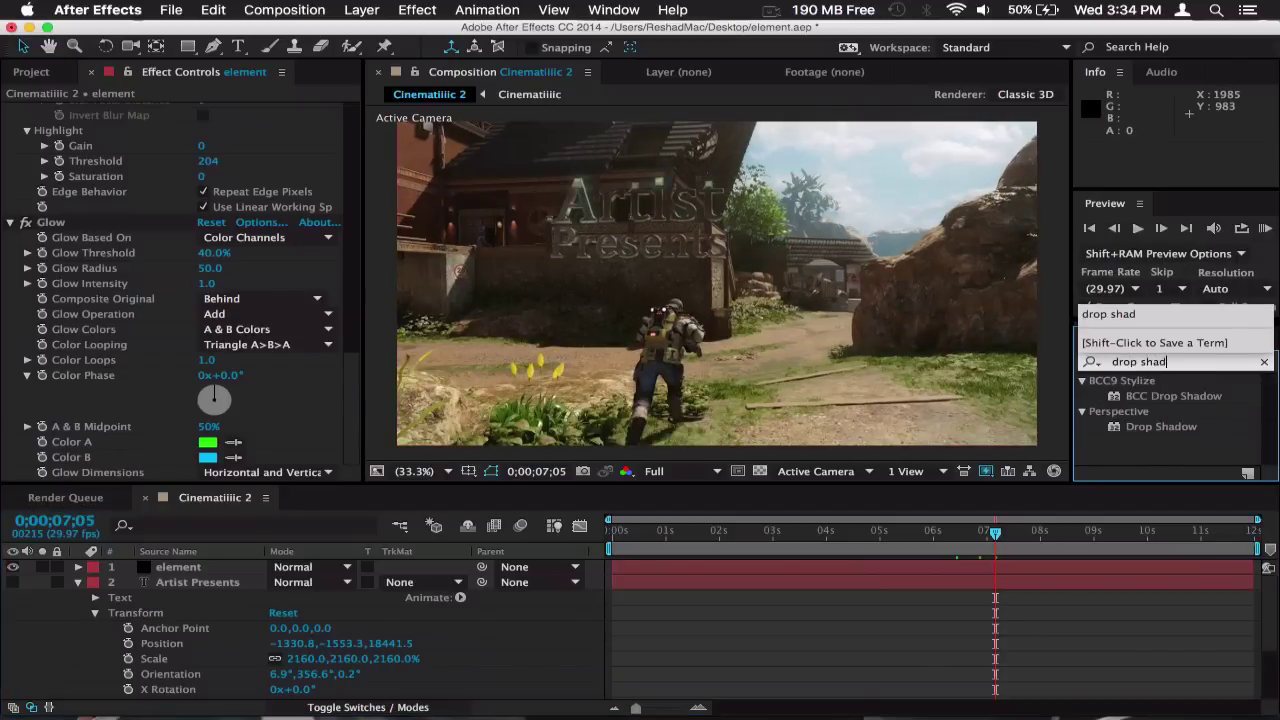
drag(1173, 432, 740, 582)
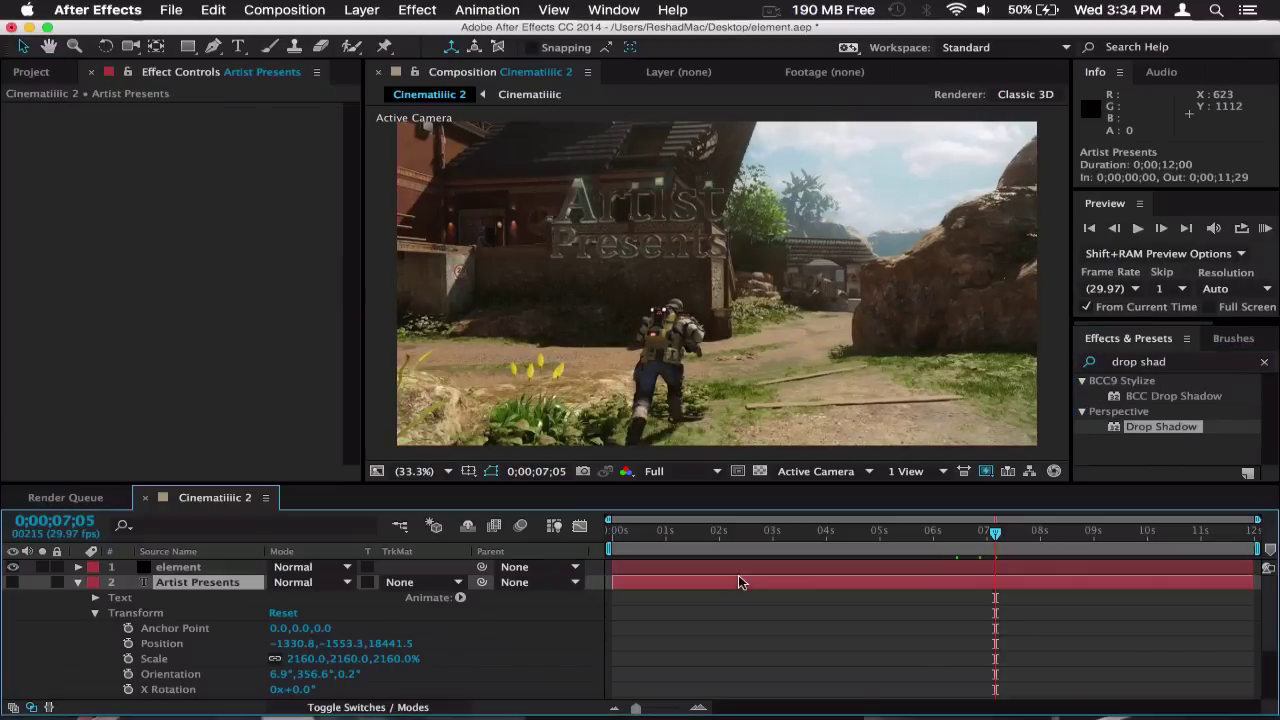
click(757, 566)
double_click(1201, 426)
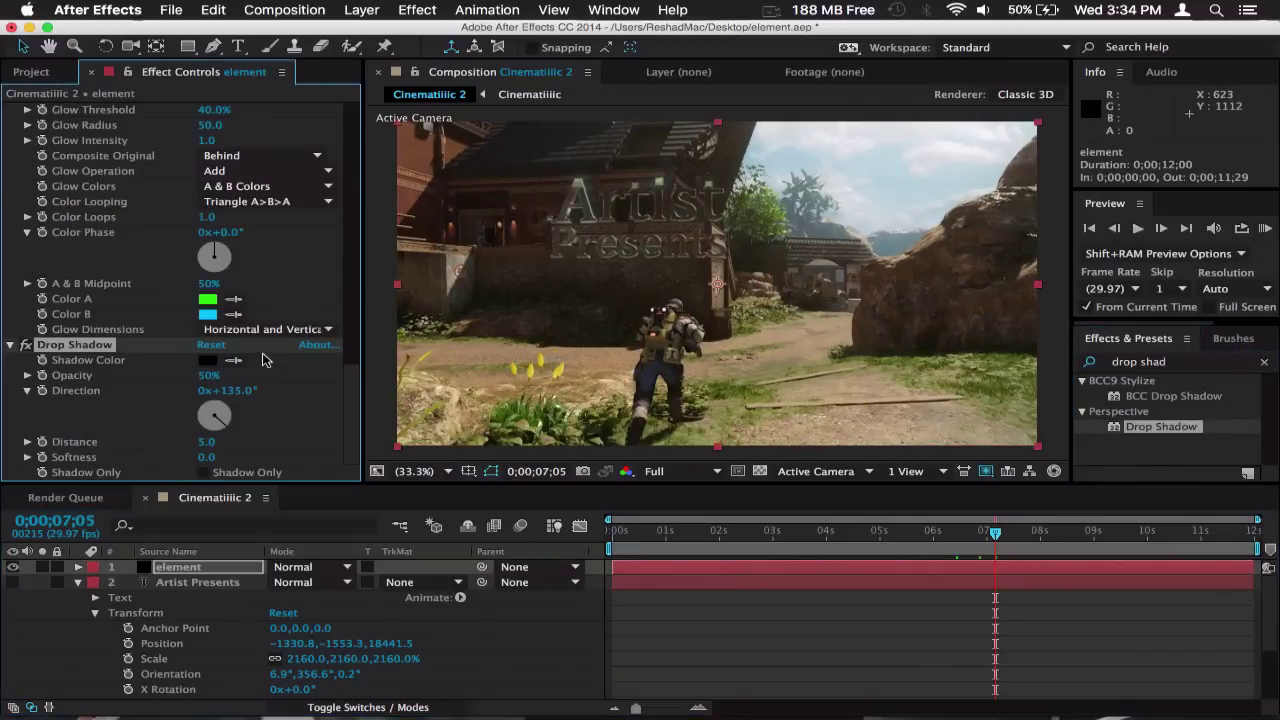
Step: Set the Drop Shadow Opacity to 100% and check the title at 0;00;05;15 and 0;00;04;17
drag(208, 375, 300, 380)
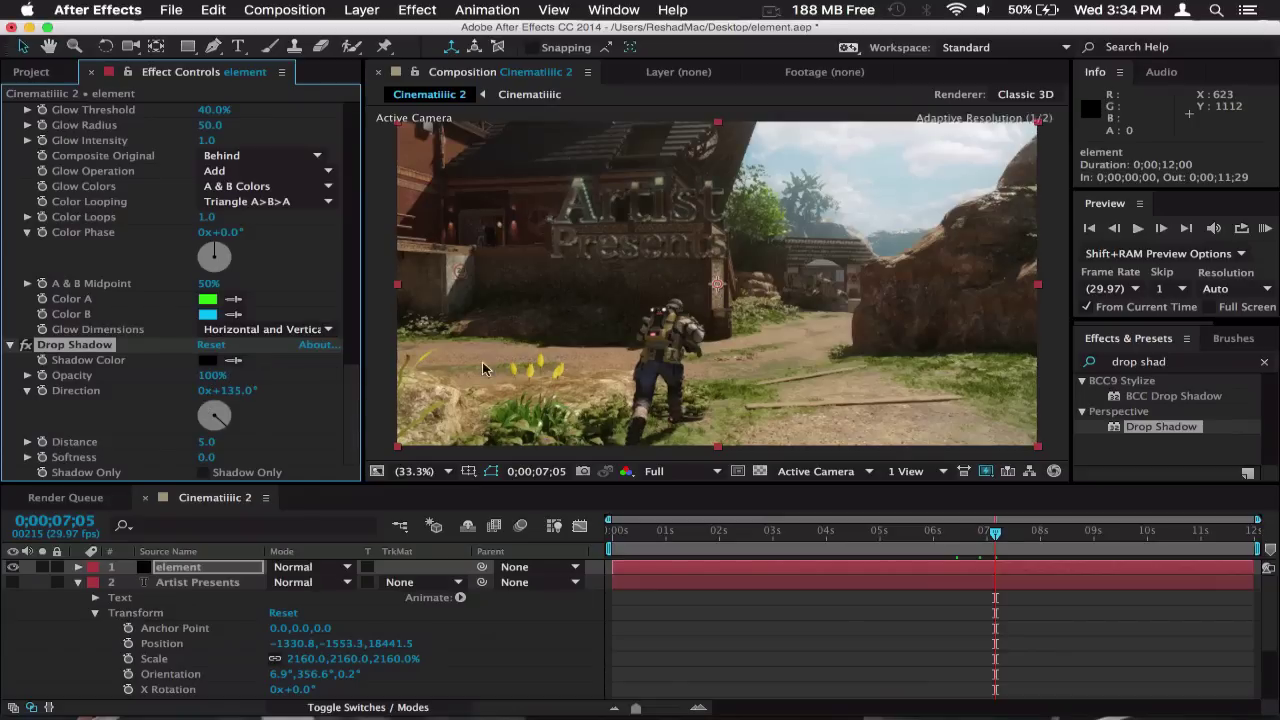
click(800, 630)
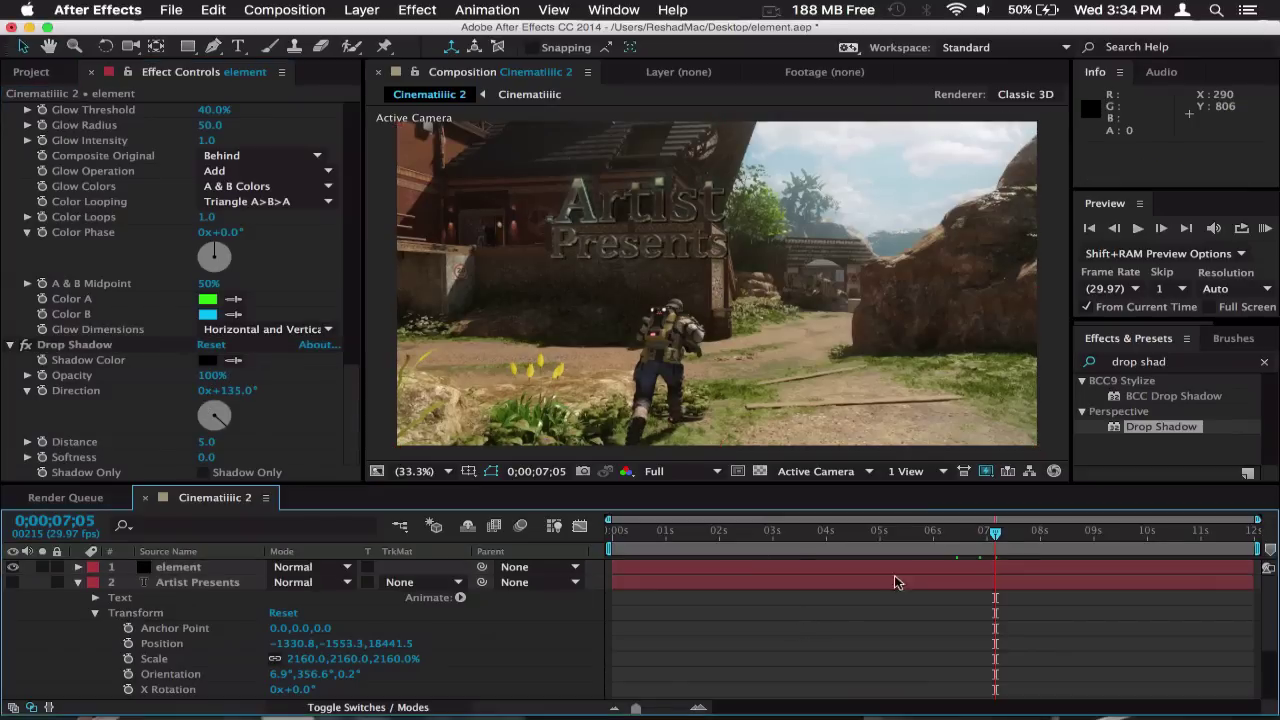
click(907, 545)
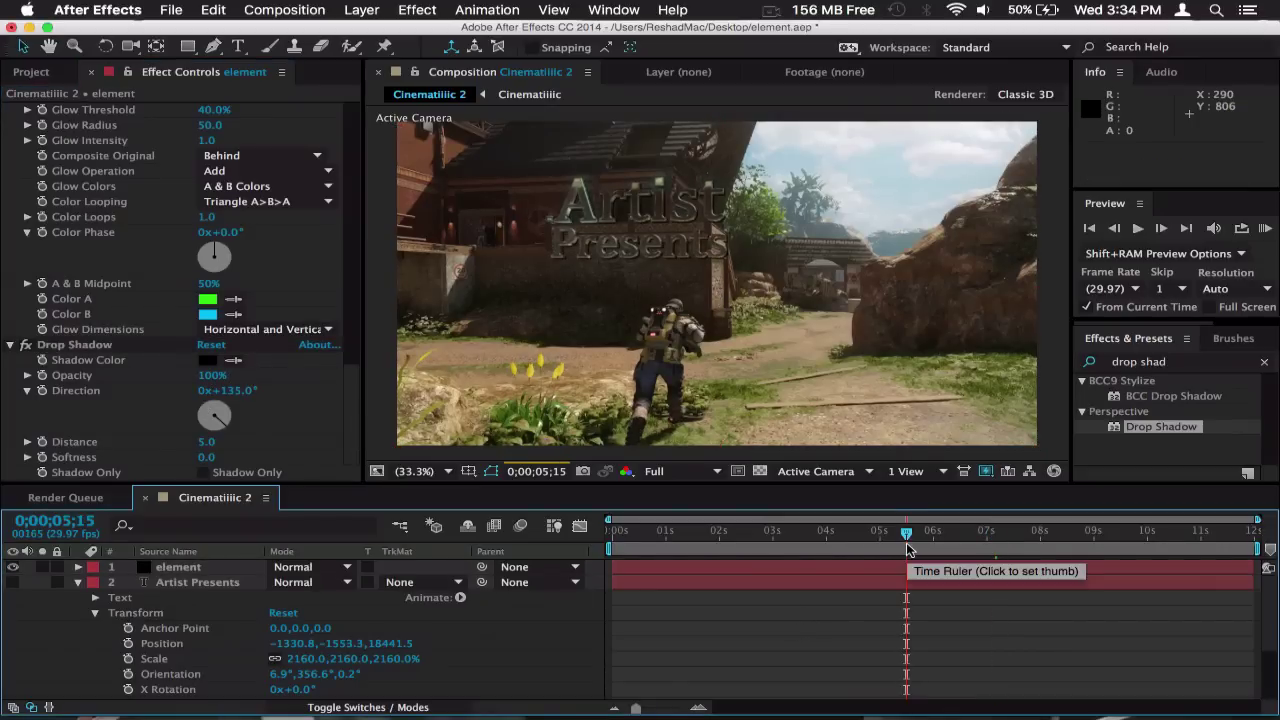
click(856, 548)
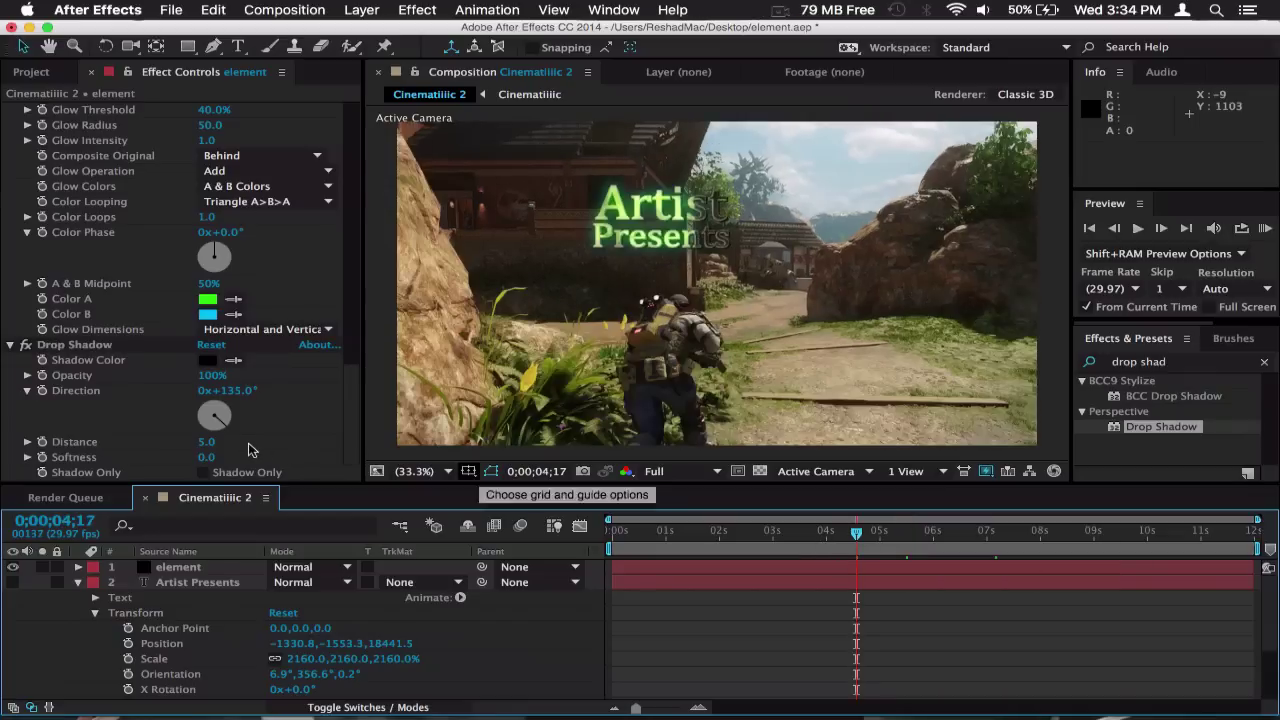
Step: Change the Artist Presents text layer's font to Xperia and set its leading to 50 px
click(79, 584)
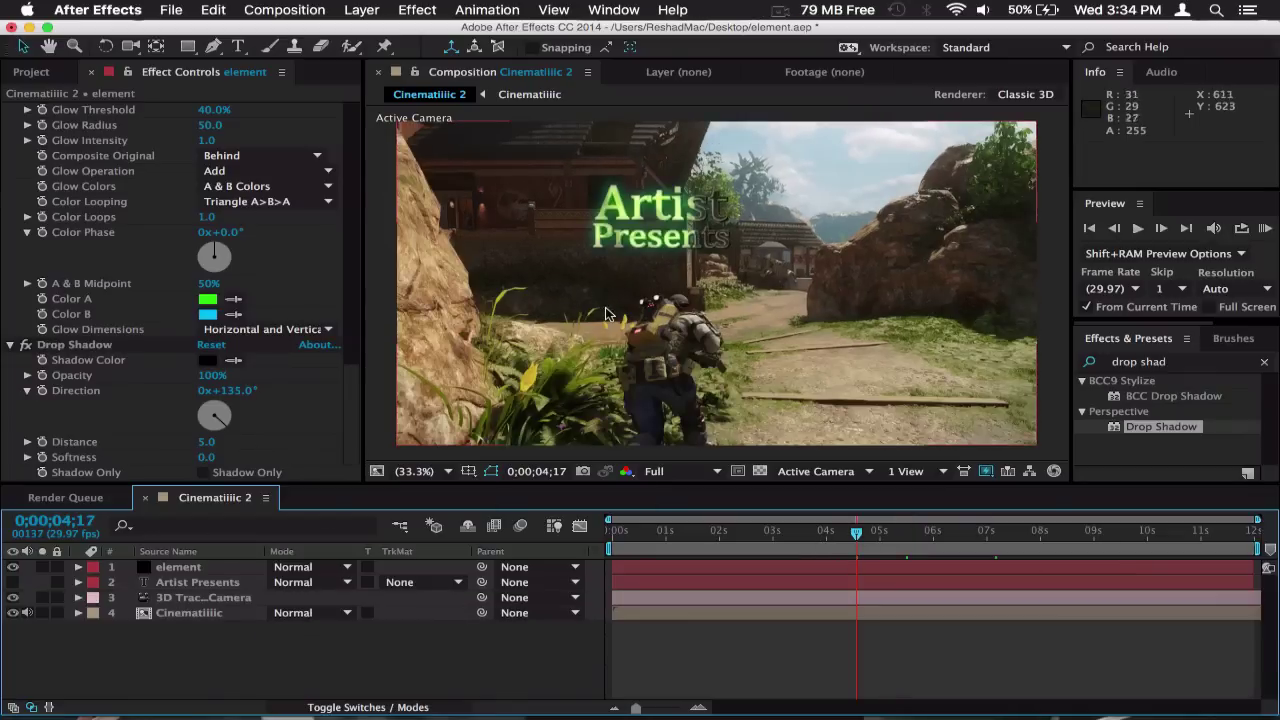
click(185, 582)
key(super+t)
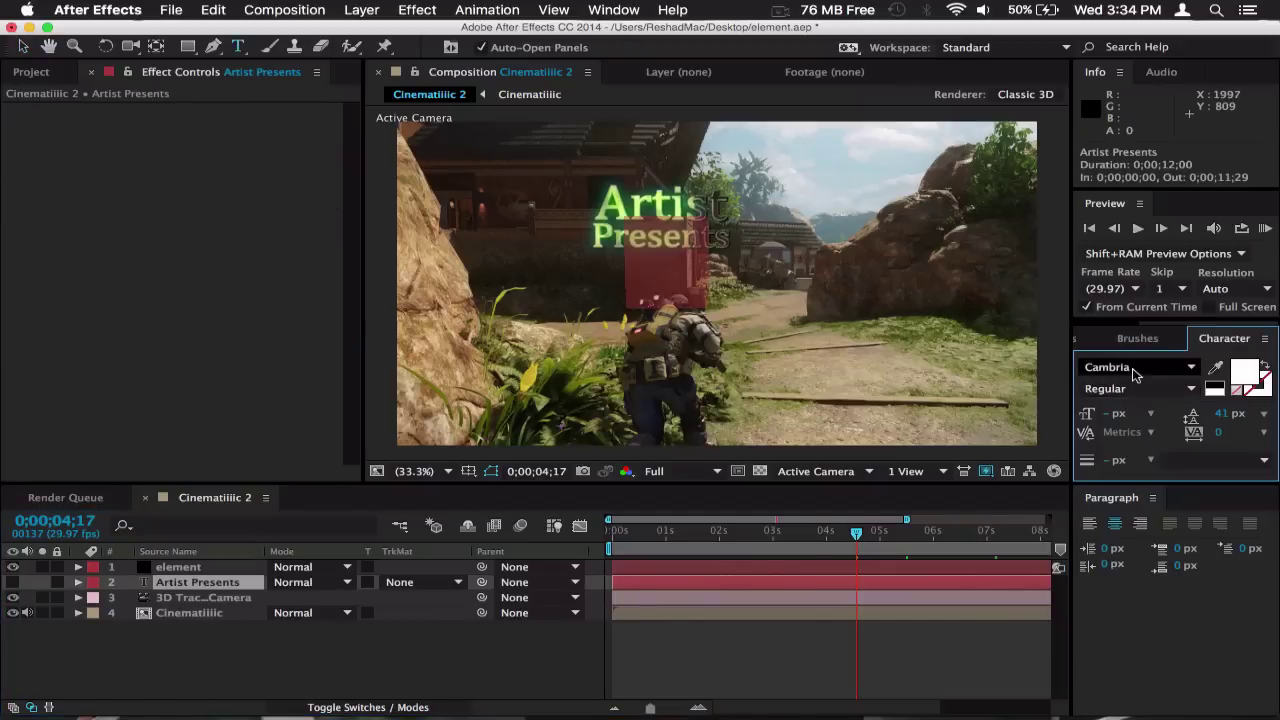
click(1134, 371)
text(Xperia)
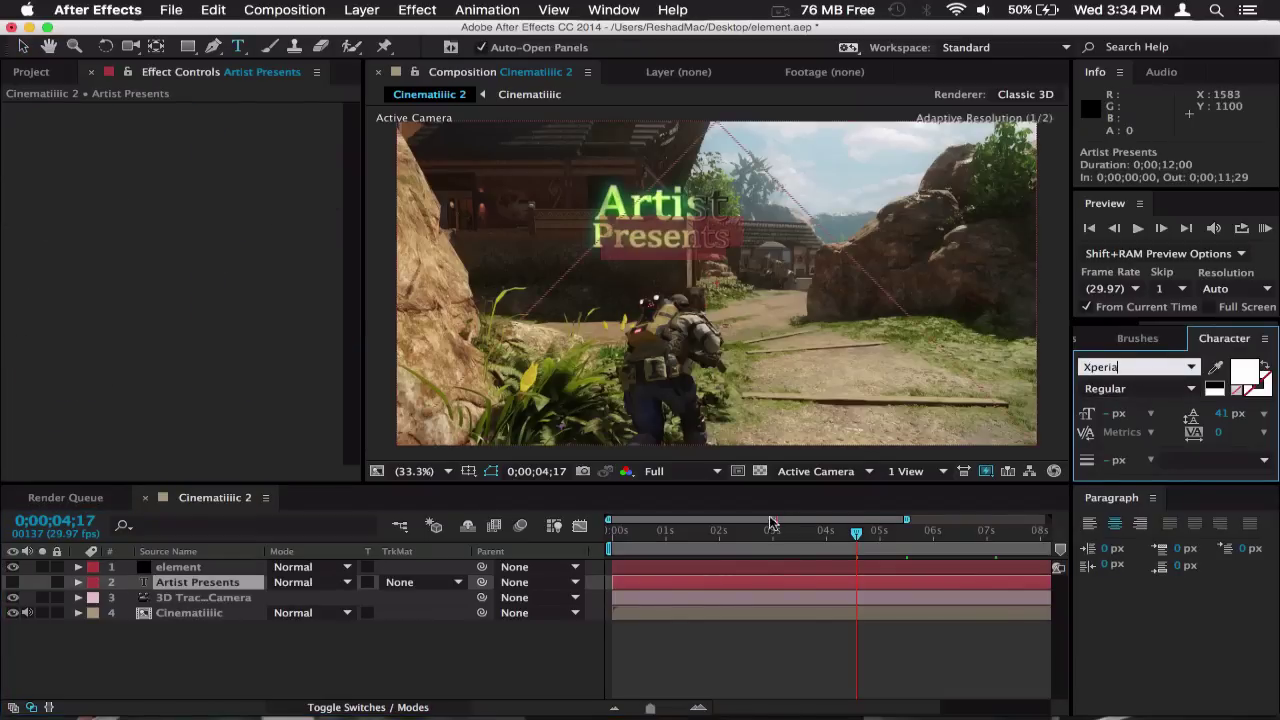
click(805, 651)
click(903, 543)
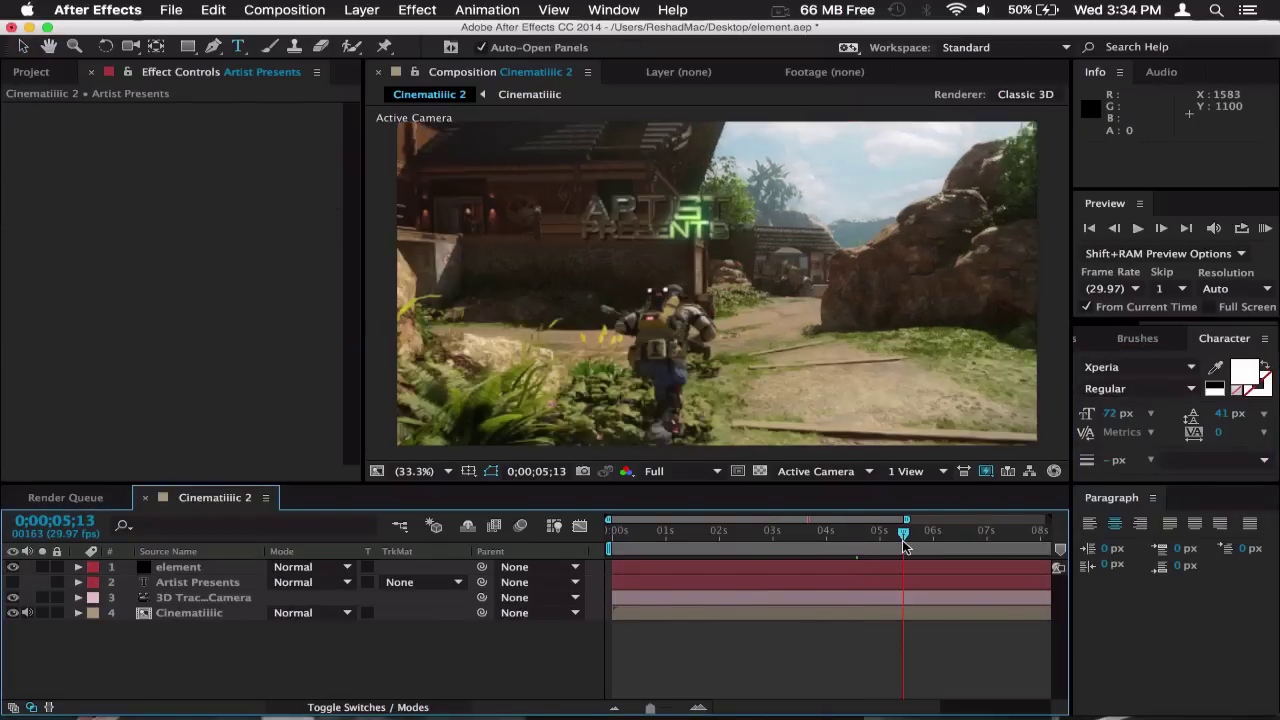
click(947, 535)
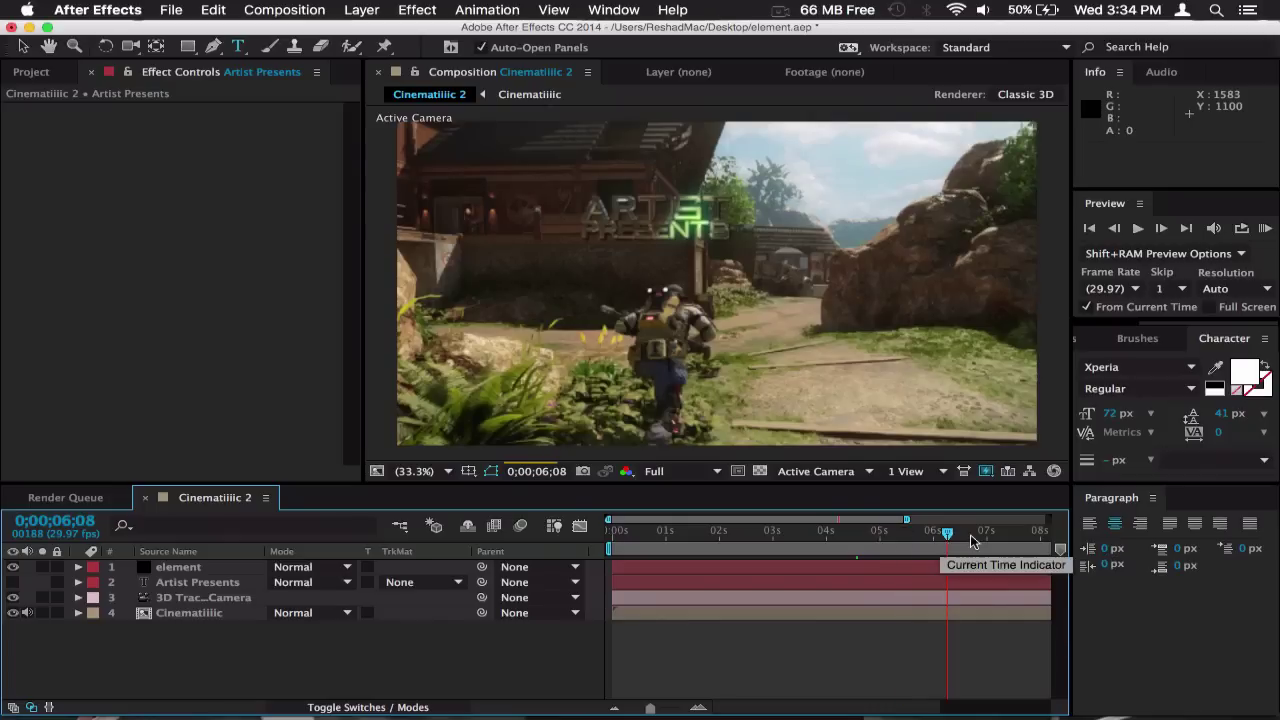
click(194, 584)
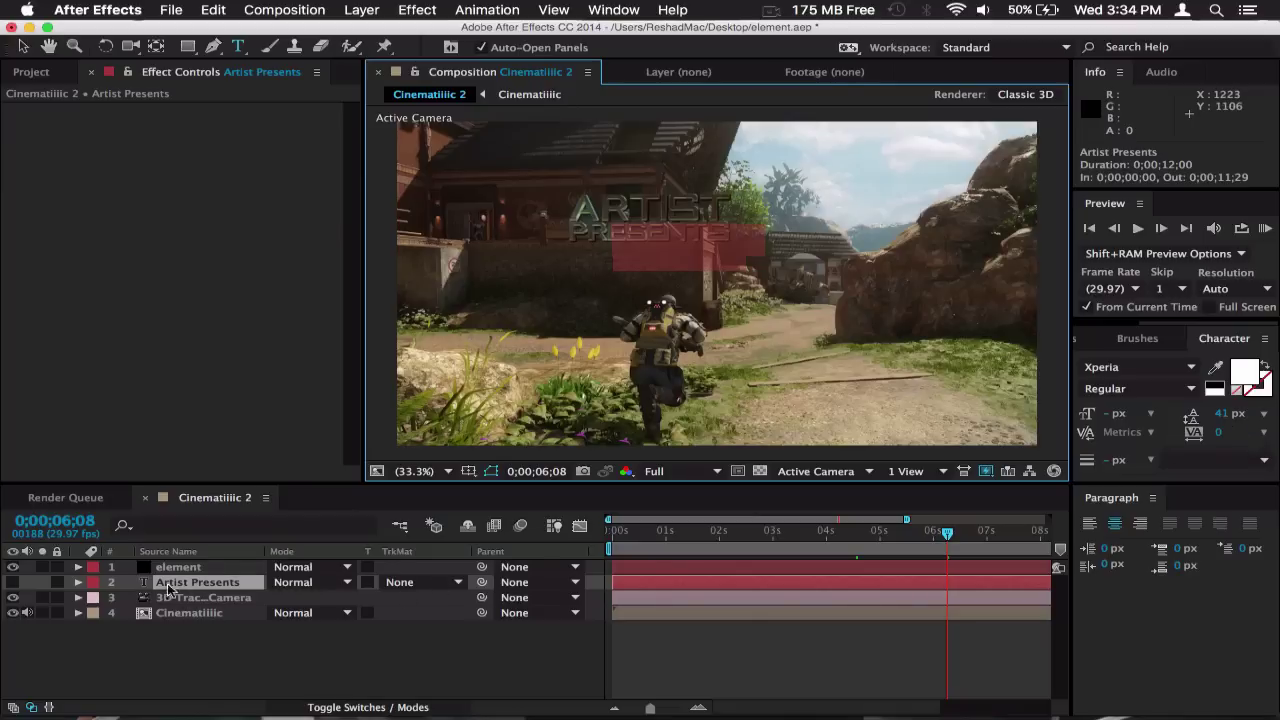
drag(1228, 418, 1248, 418)
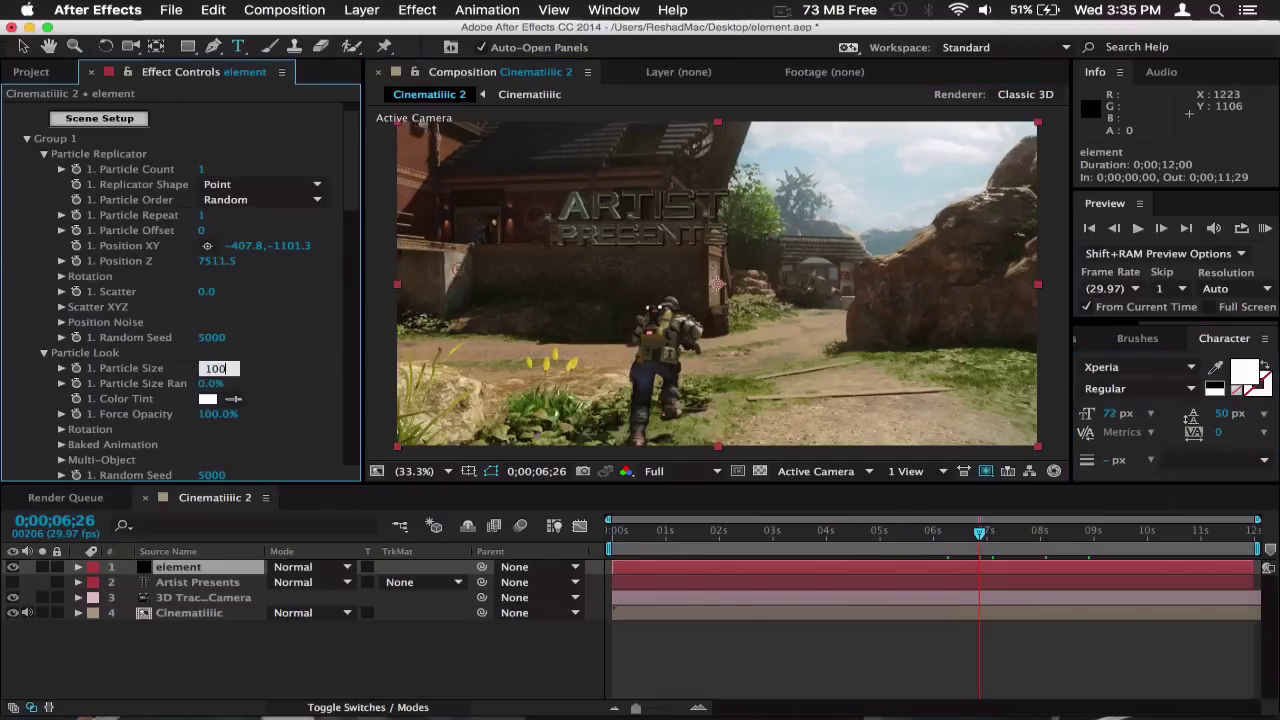
Step: Set the element layer's Group 1 Particle Size to 100 and run a RAM preview of the title from 0;00;04;00
key(Return)
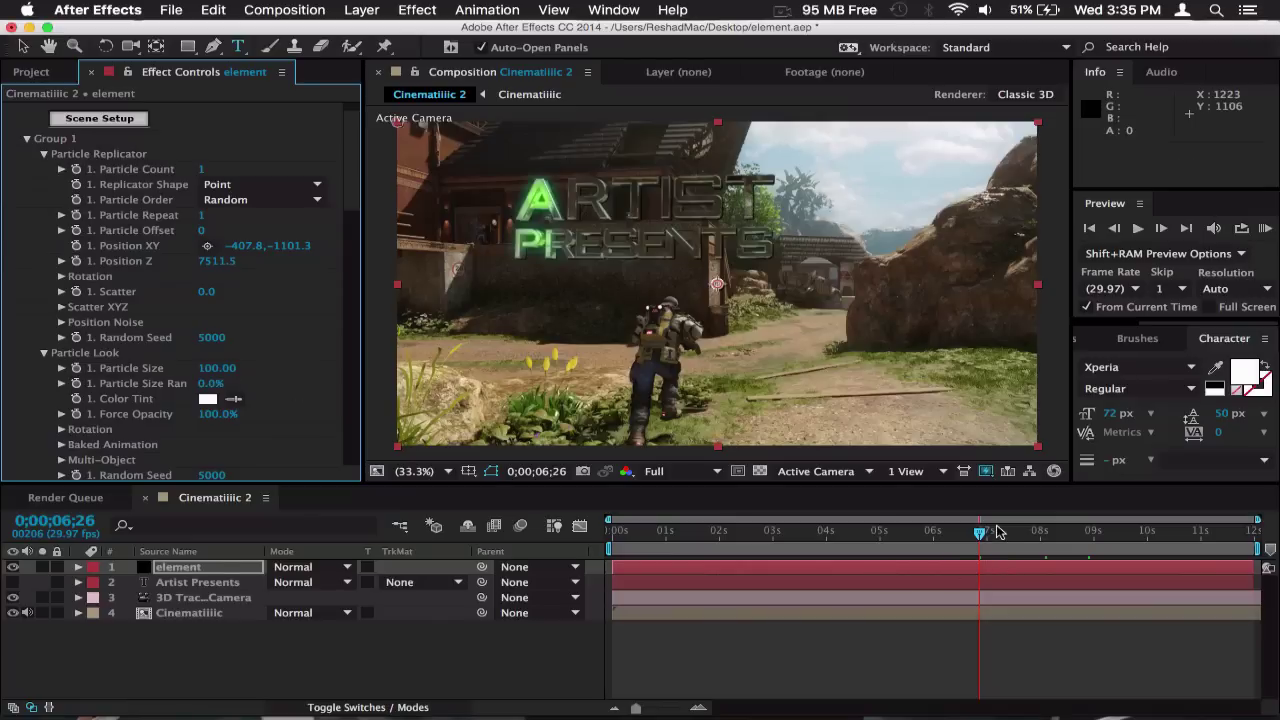
click(997, 530)
click(1028, 546)
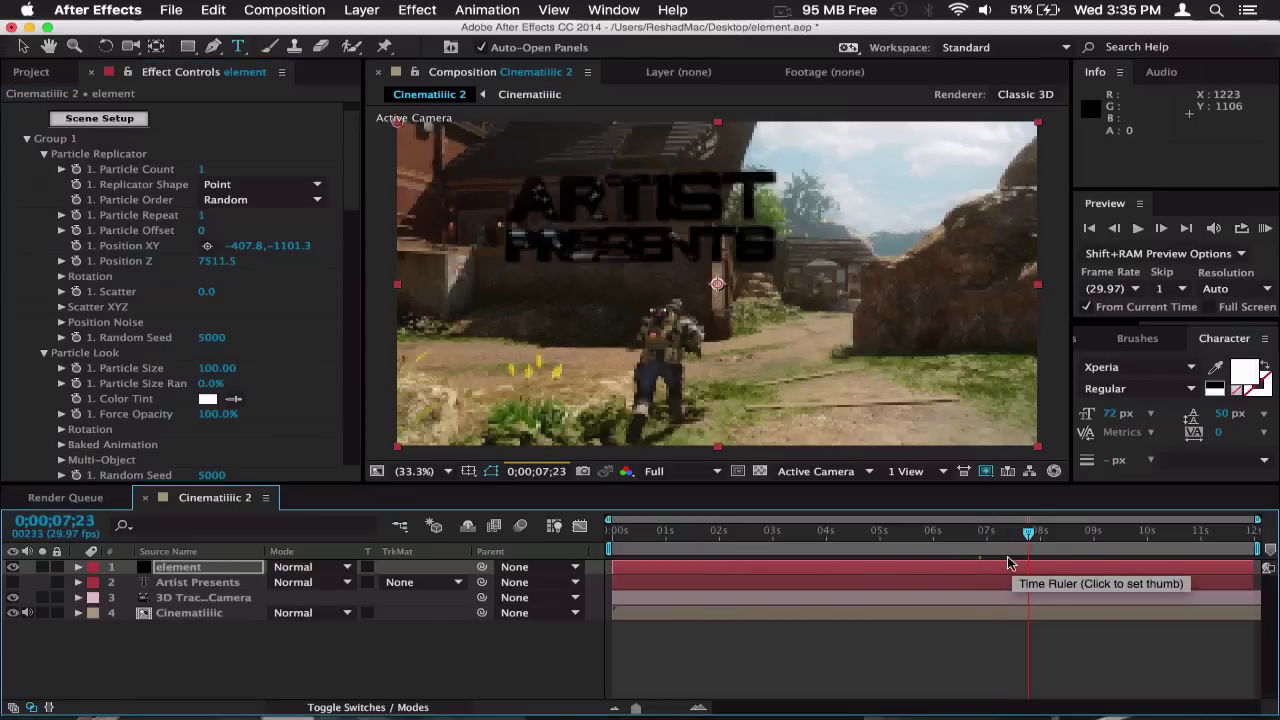
click(1265, 228)
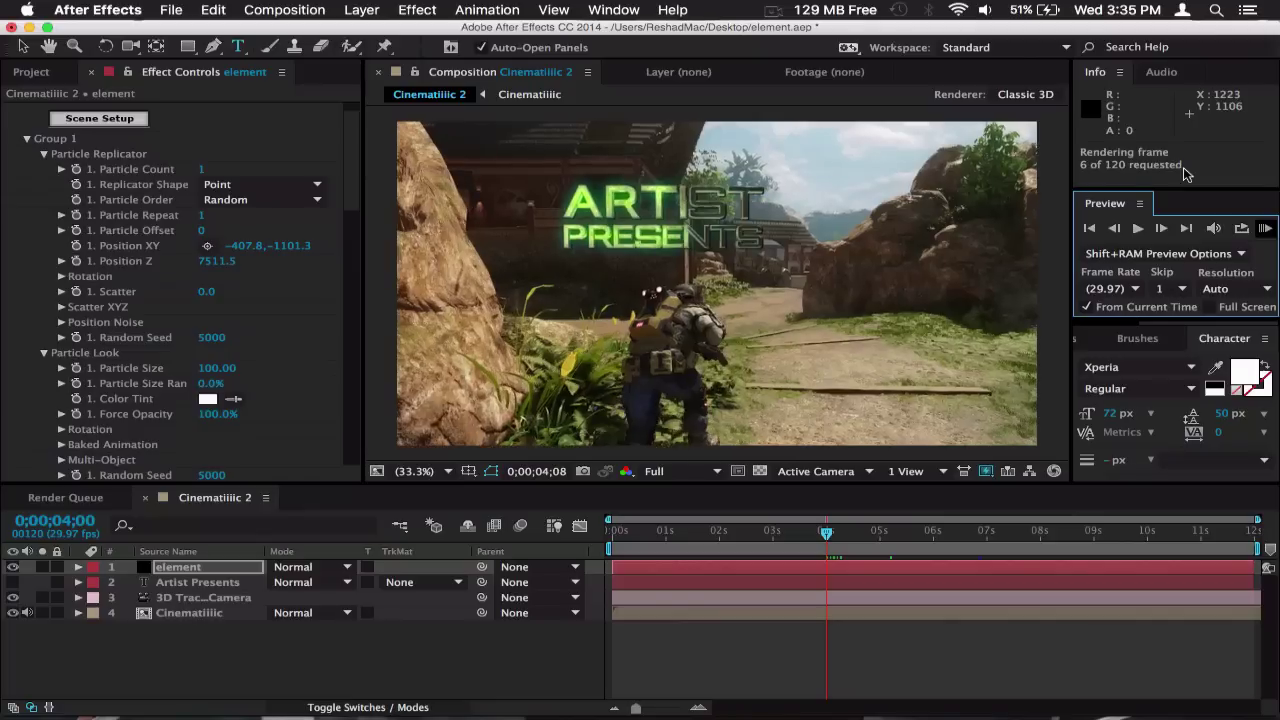